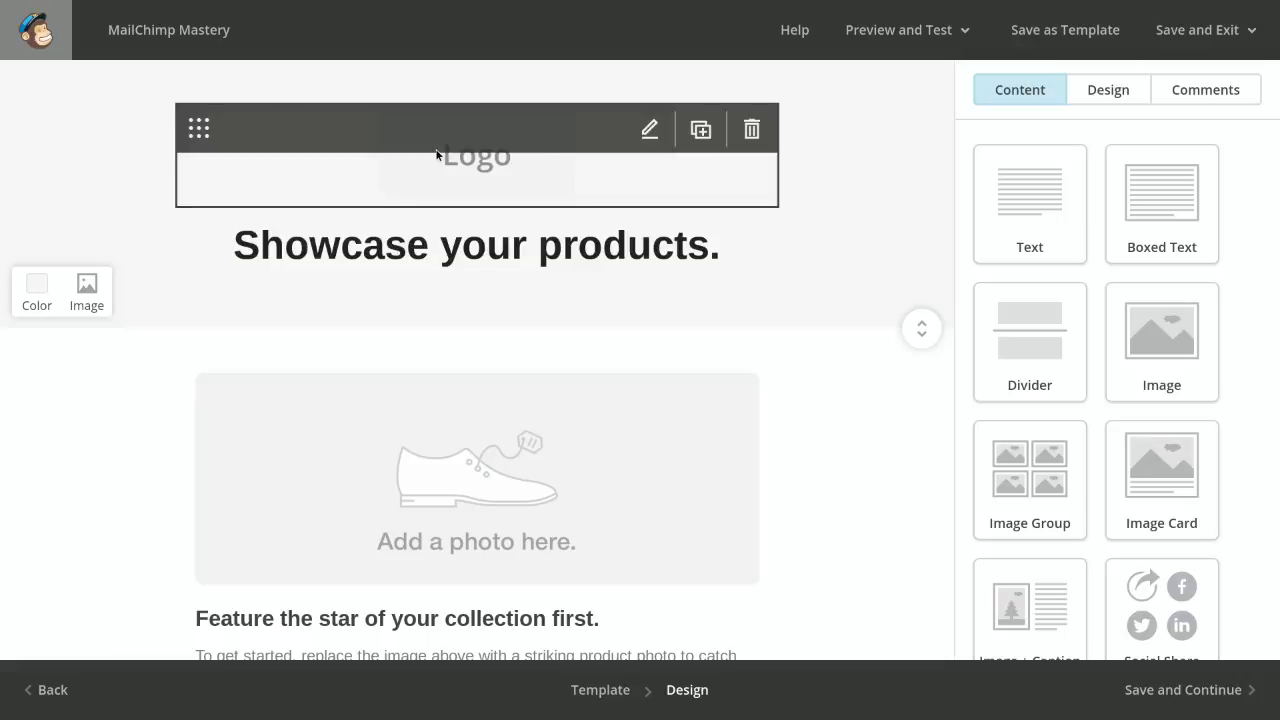
Look through the email template's content blocks, from the logo header and product sections down to the footer
scroll(494, 357, "down", 5)
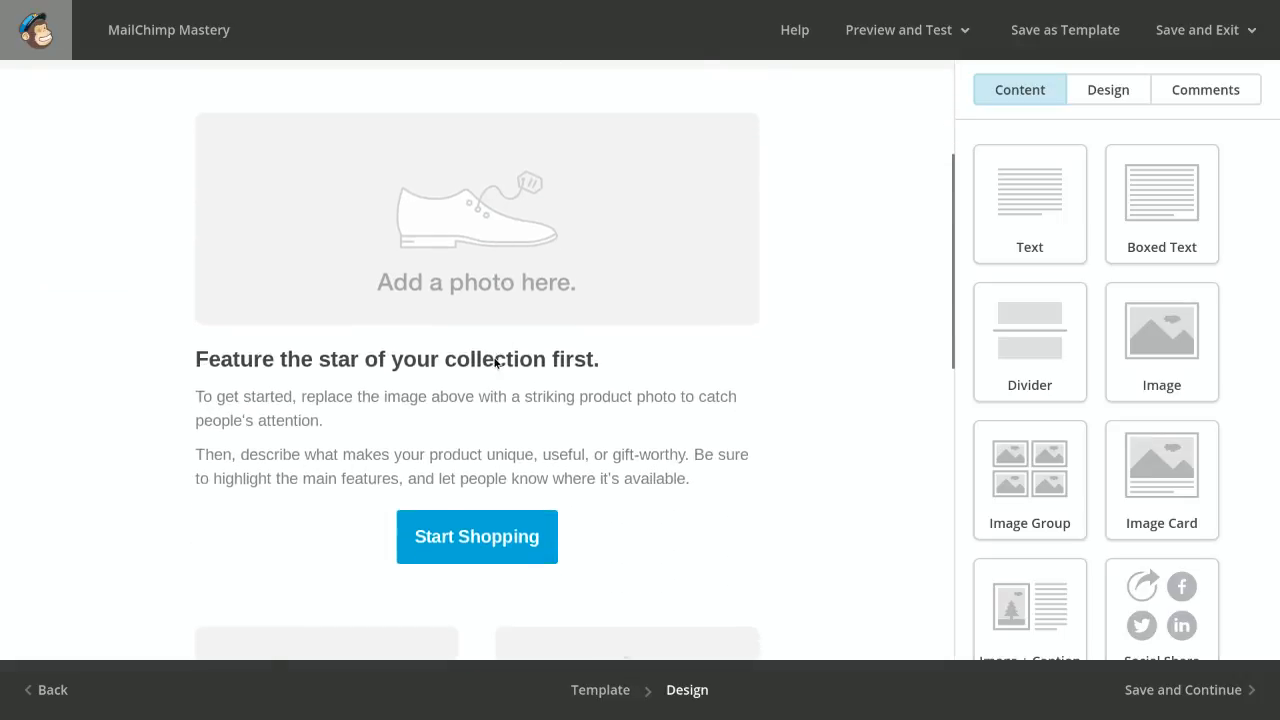
scroll(494, 360, "down", 10)
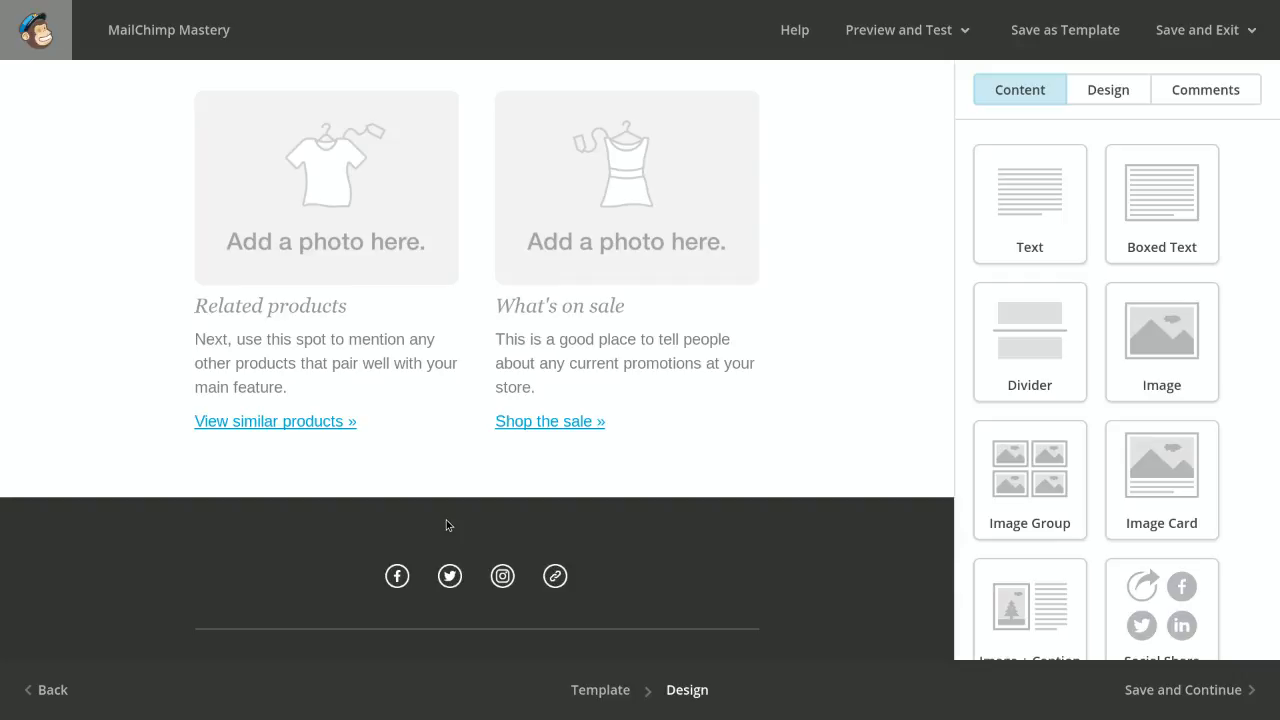
scroll(348, 362, "up", 8)
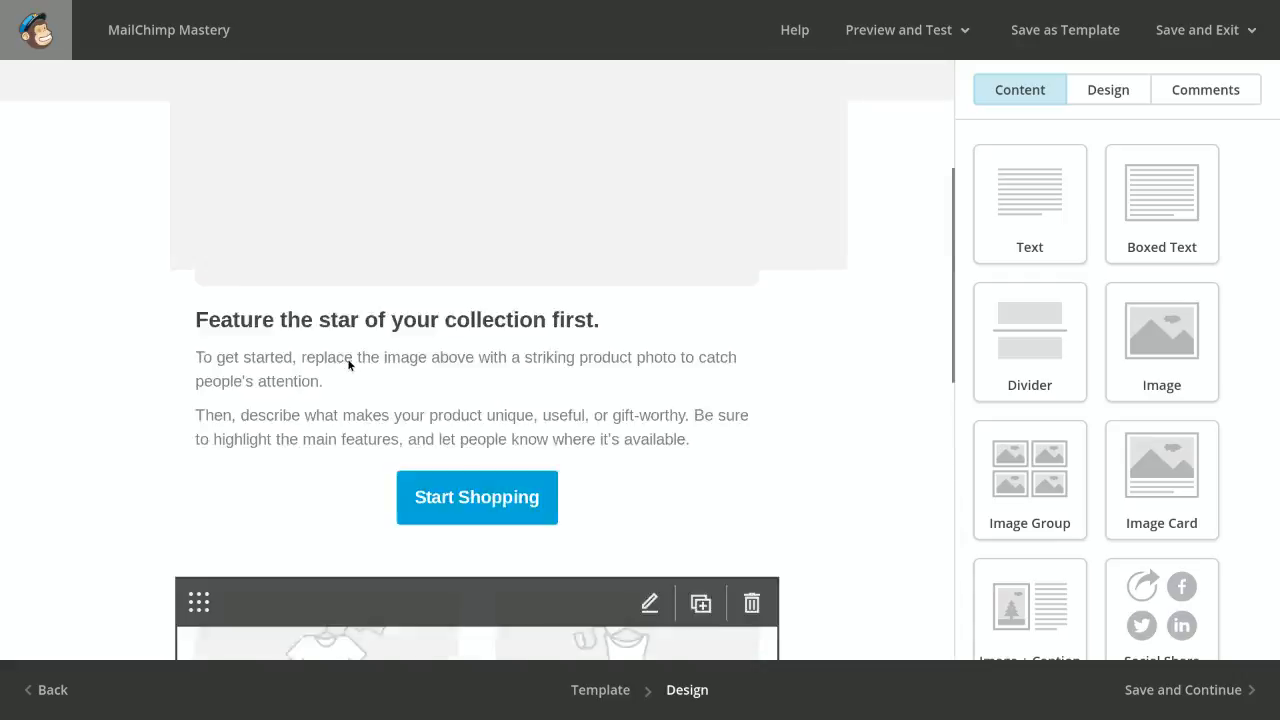
scroll(330, 428, "down", 2)
scroll(330, 430, "down", 9)
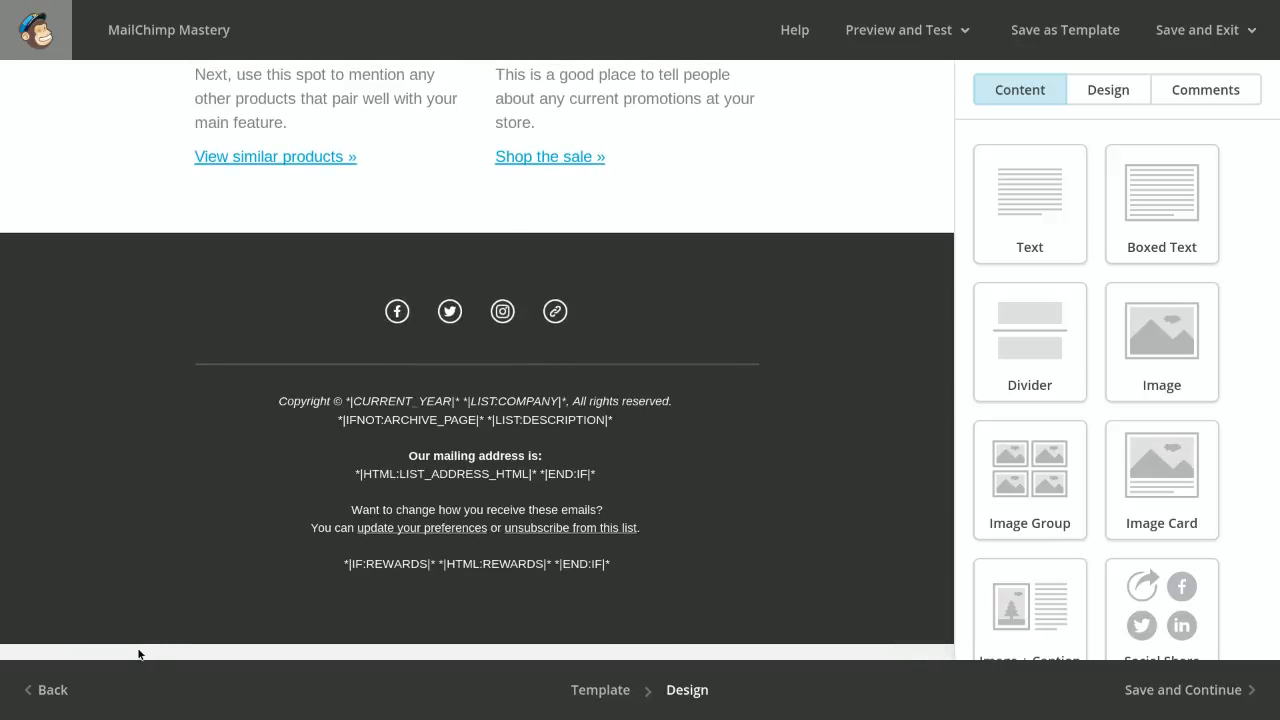
scroll(98, 657, "up", 3)
scroll(98, 657, "up", 7)
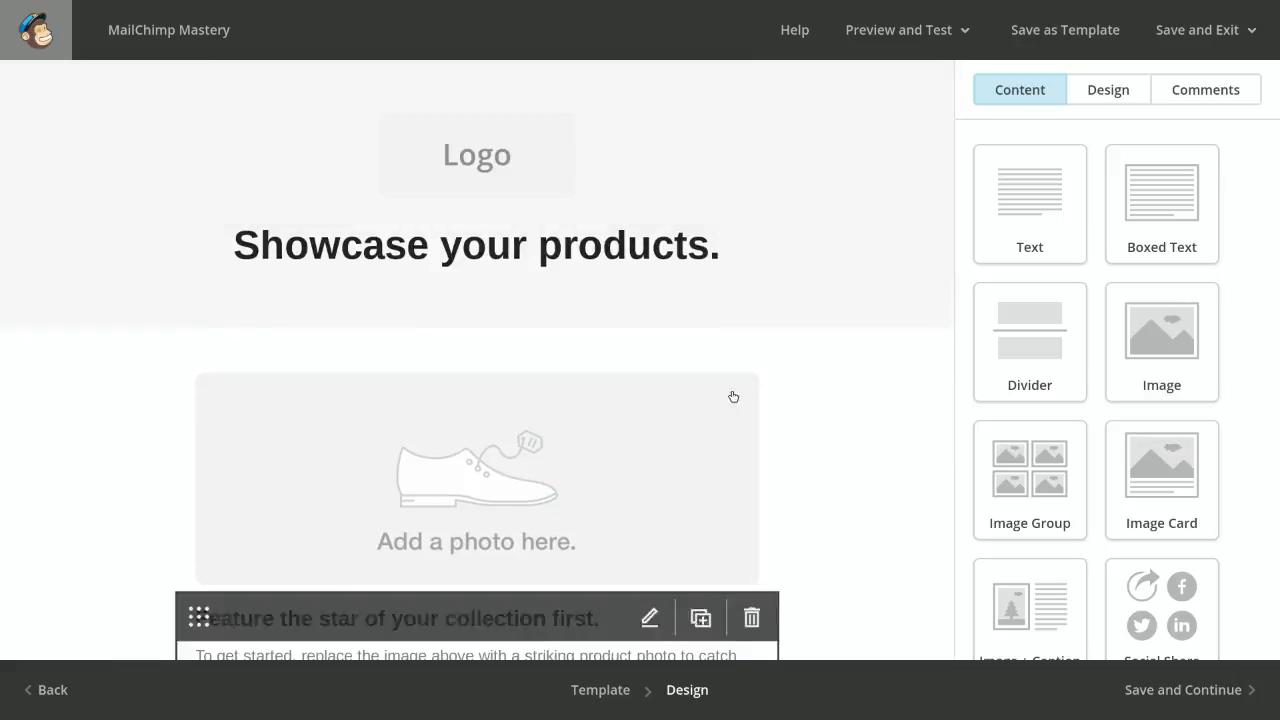
mouse_move(731, 392)
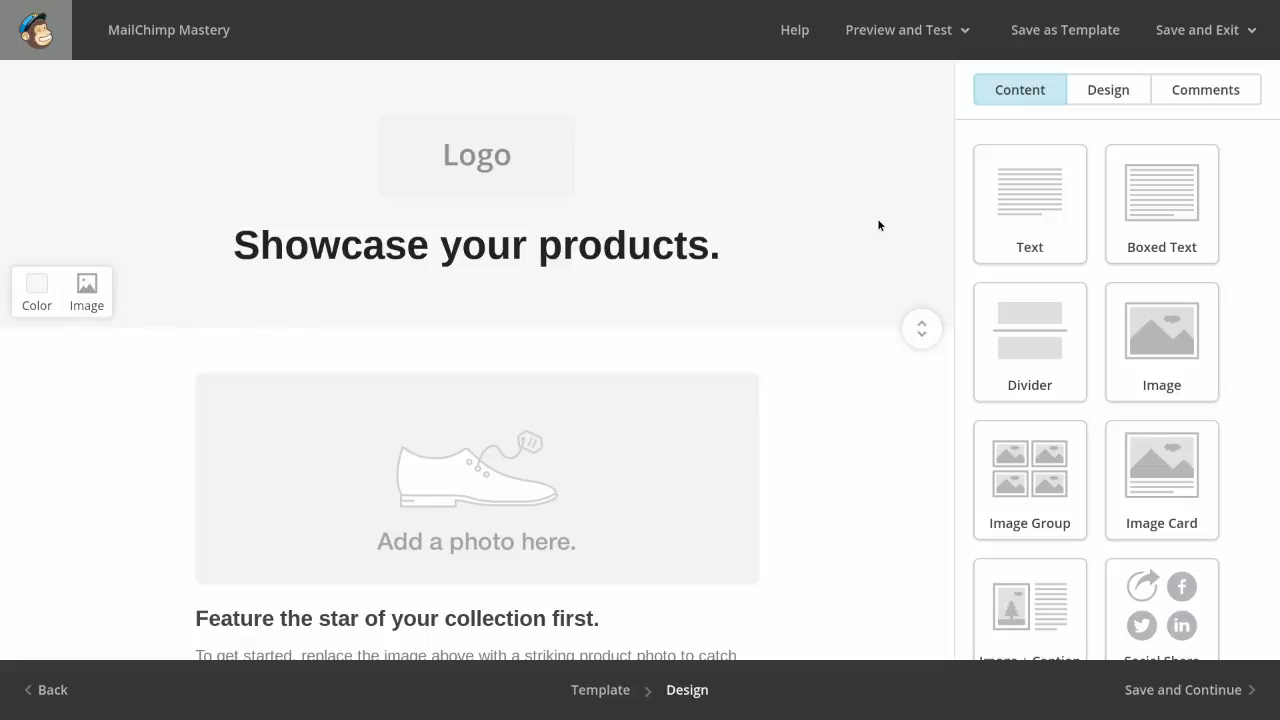
mouse_move(461, 152)
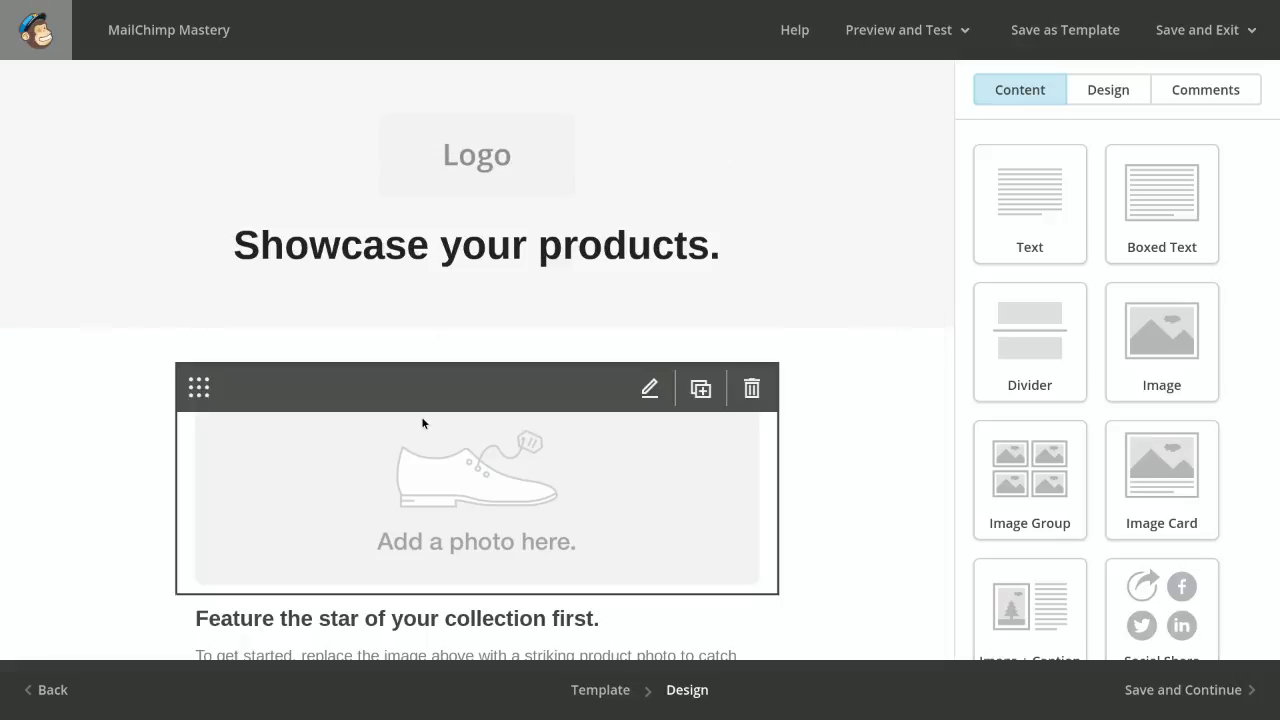
scroll(421, 416, "down", 2)
scroll(421, 416, "down", 3)
scroll(422, 417, "up", 2)
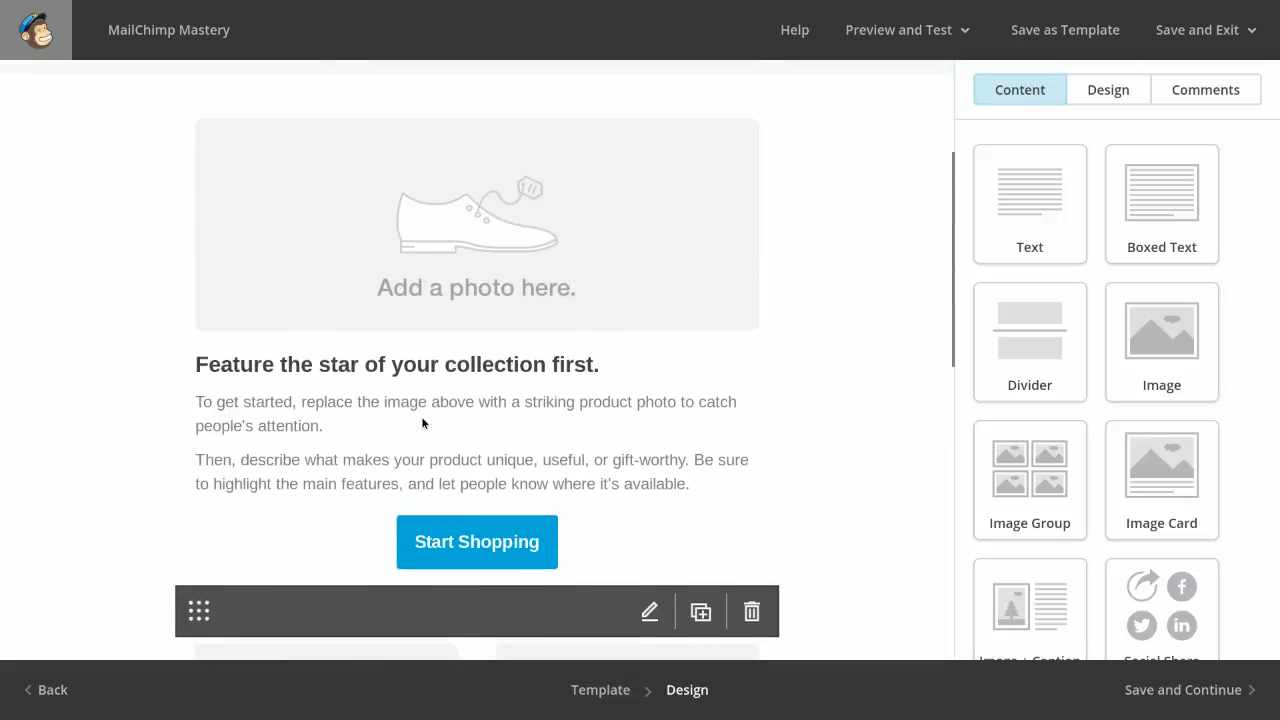
scroll(424, 436, "down", 1)
scroll(423, 436, "down", 5)
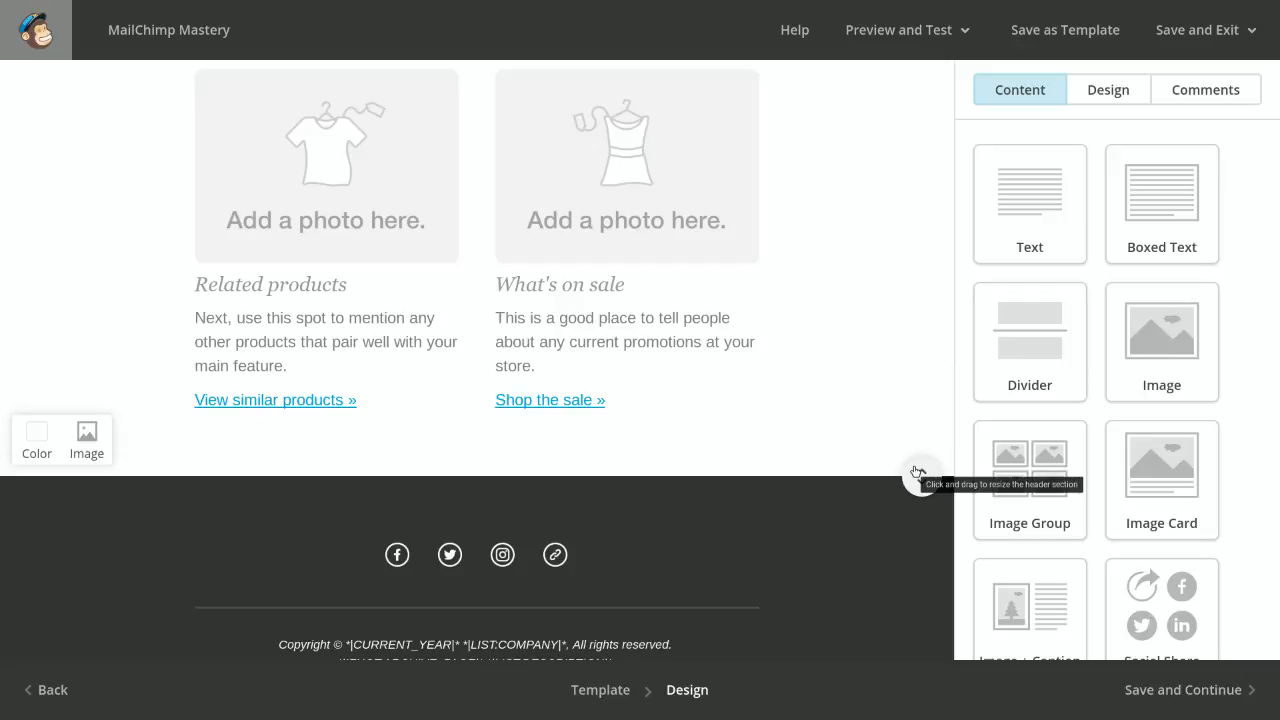
Make the main body section slightly taller and the logo header section slightly shorter
left_click_drag(917, 471, 835, 492)
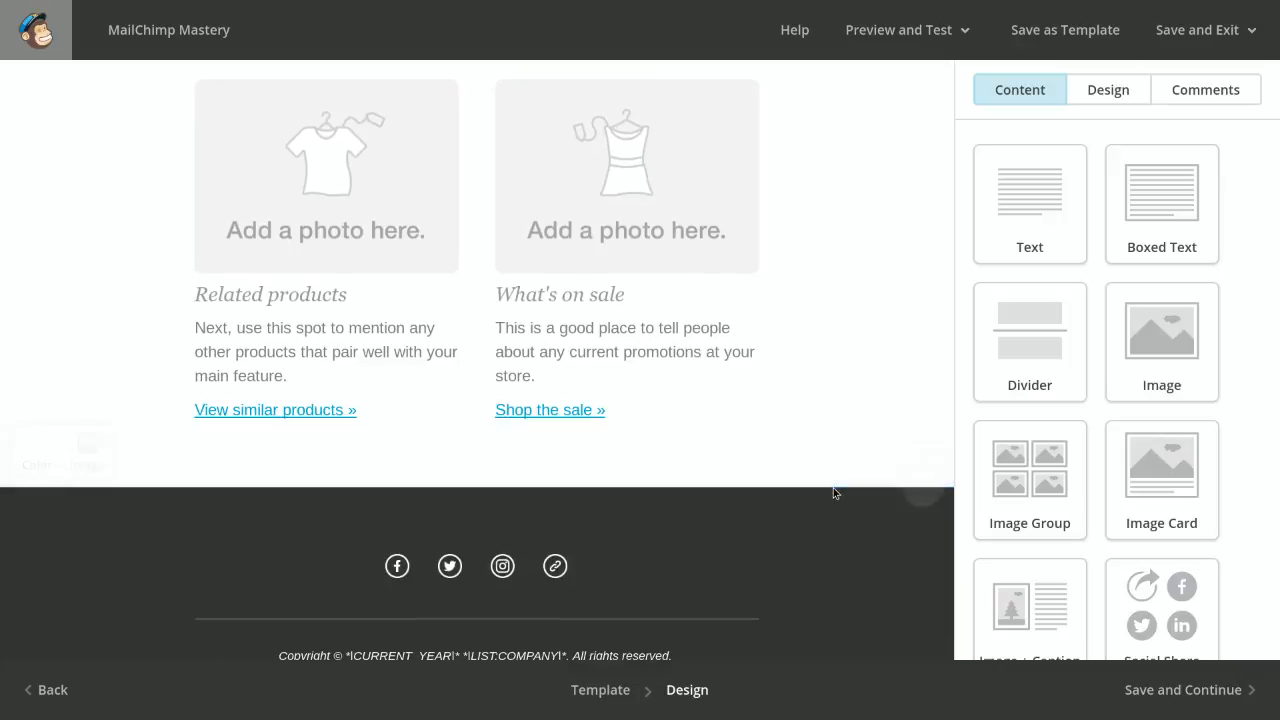
scroll(794, 407, "up", 7)
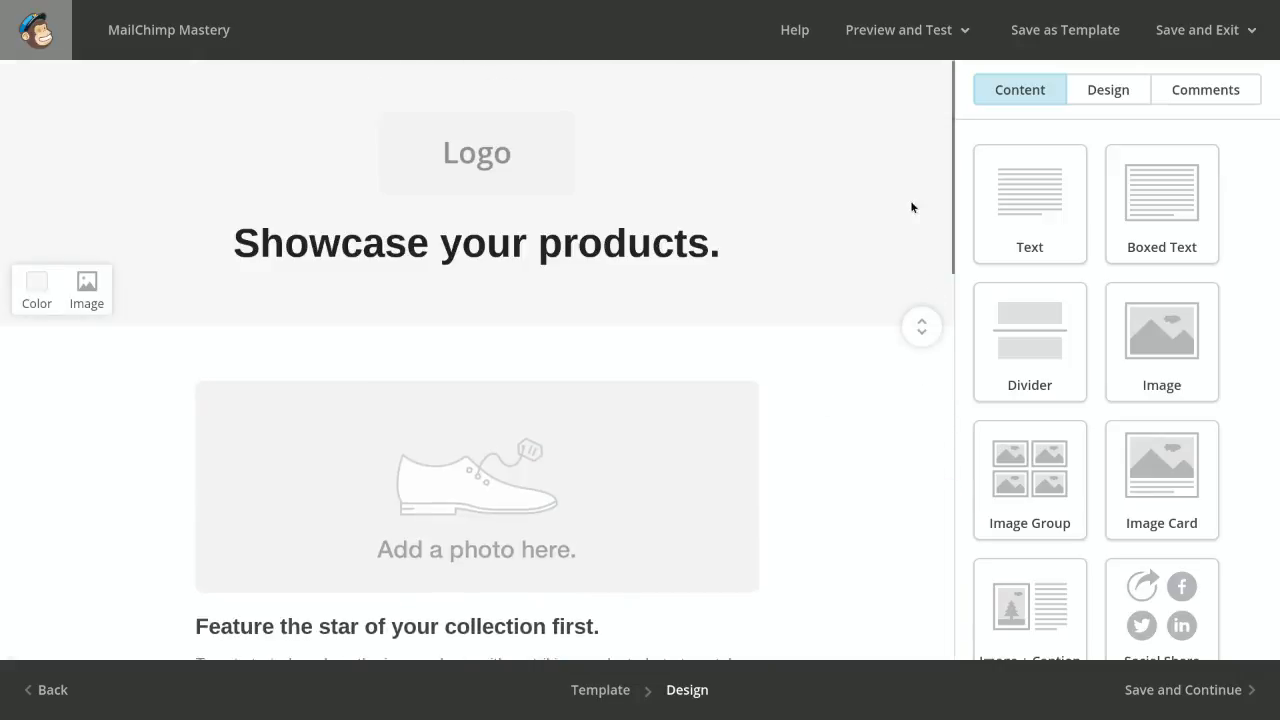
left_click_drag(917, 329, 916, 298)
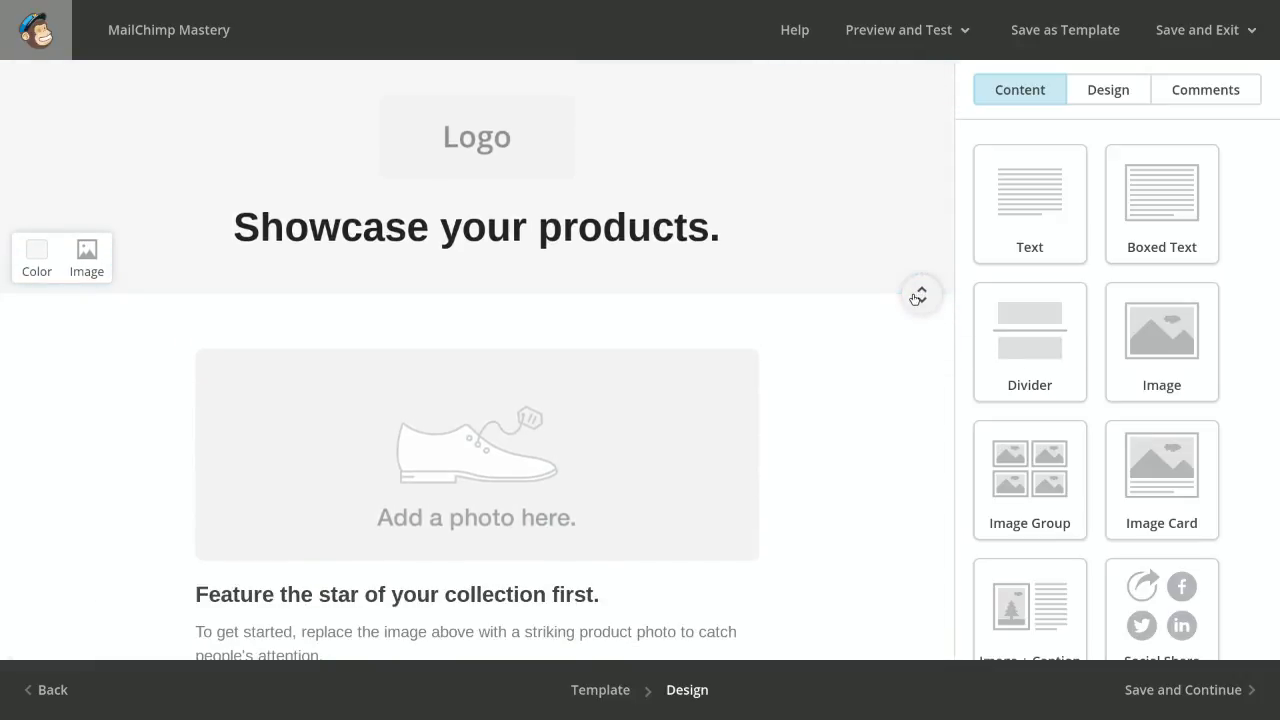
Insert a Social Share block between the feature description text and the Start Shopping button, and check its sharing links
scroll(880, 328, "down", 2)
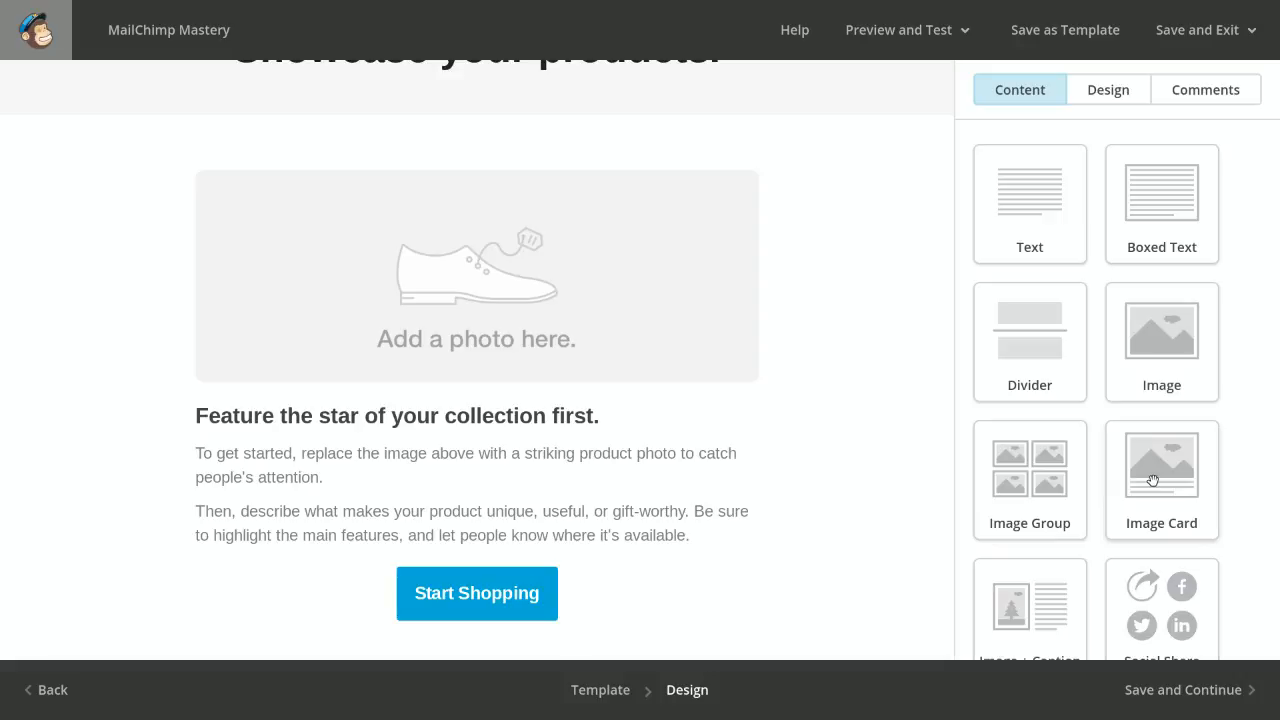
scroll(1008, 516, "down", 3)
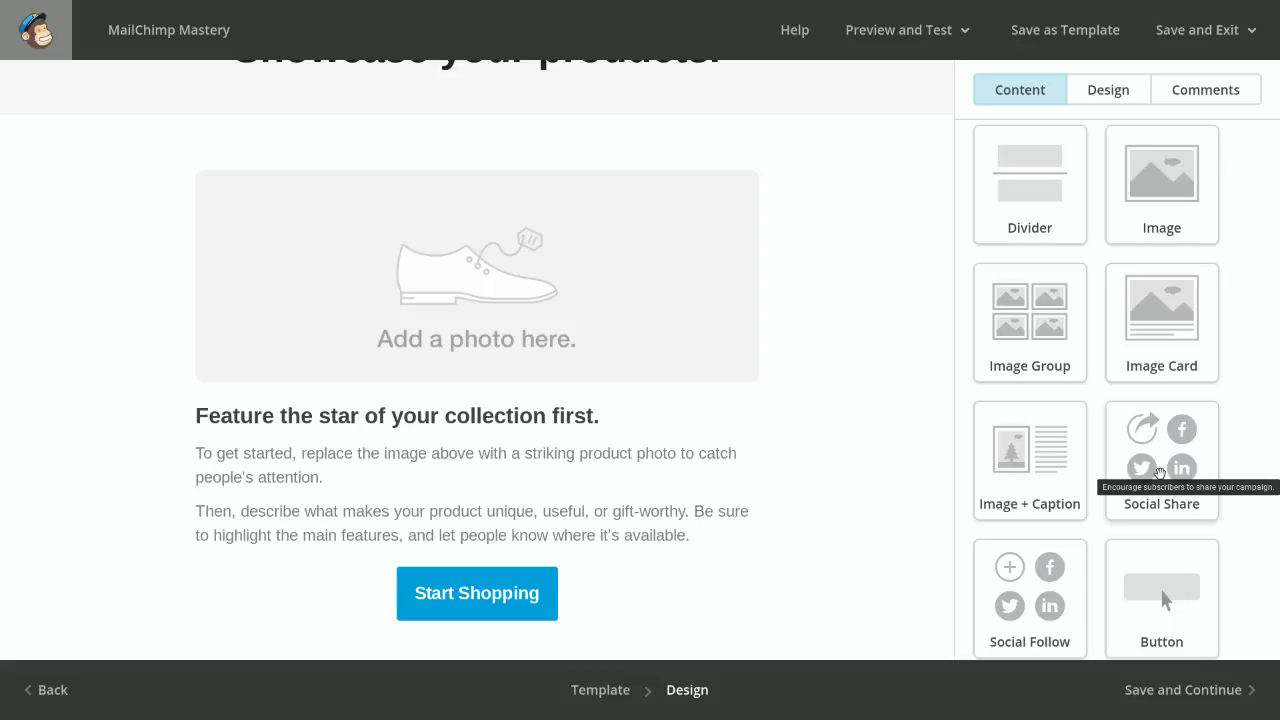
left_click_drag(1159, 472, 314, 510)
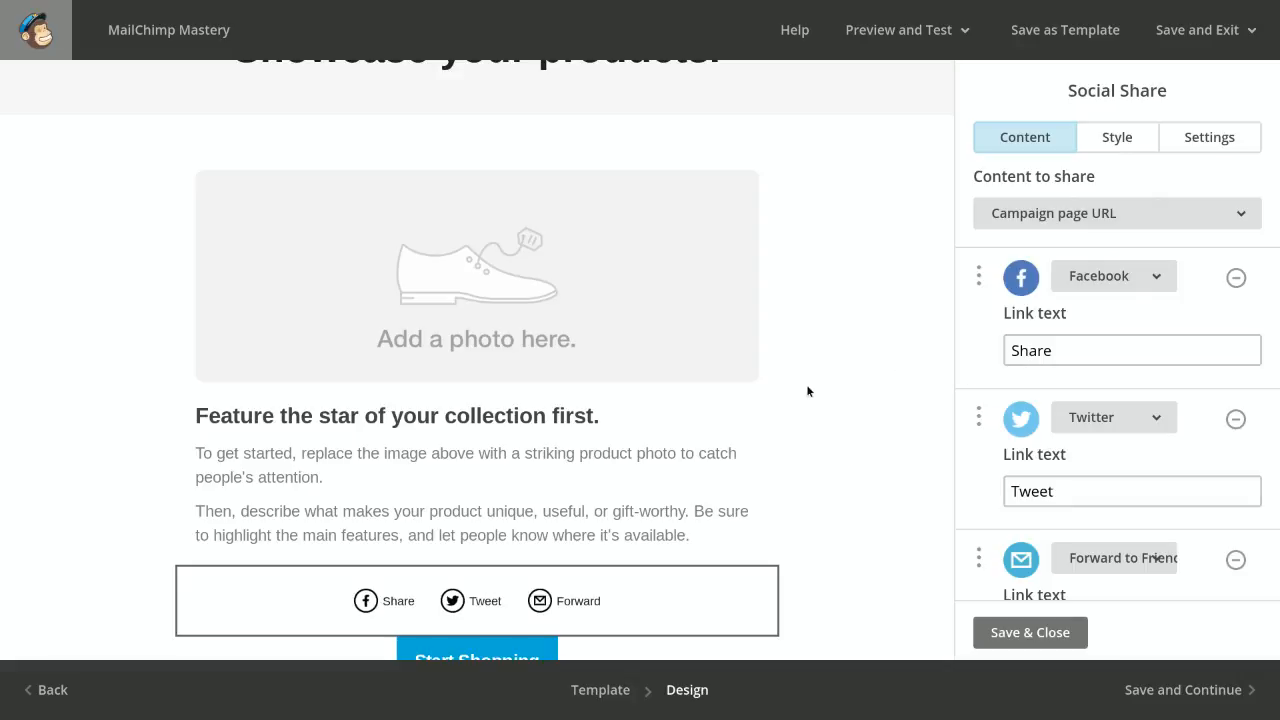
scroll(806, 384, "down", 3)
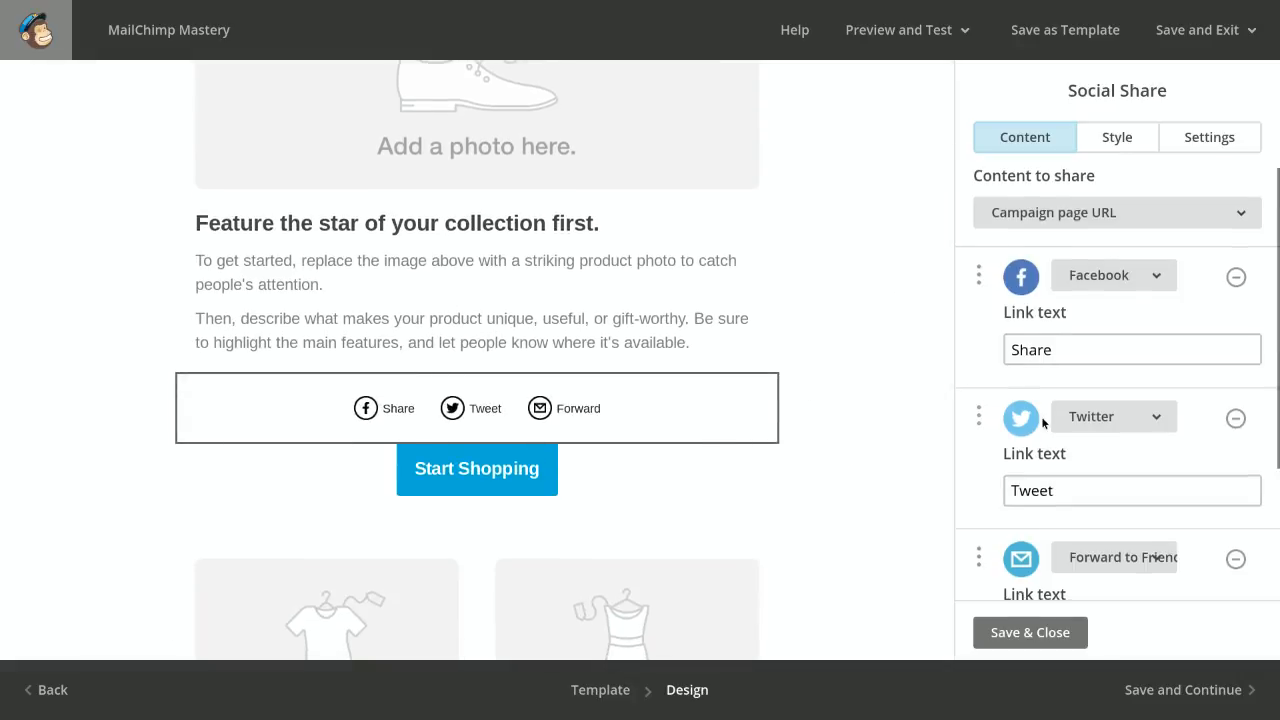
scroll(1042, 421, "down", 2)
scroll(1042, 421, "up", 2)
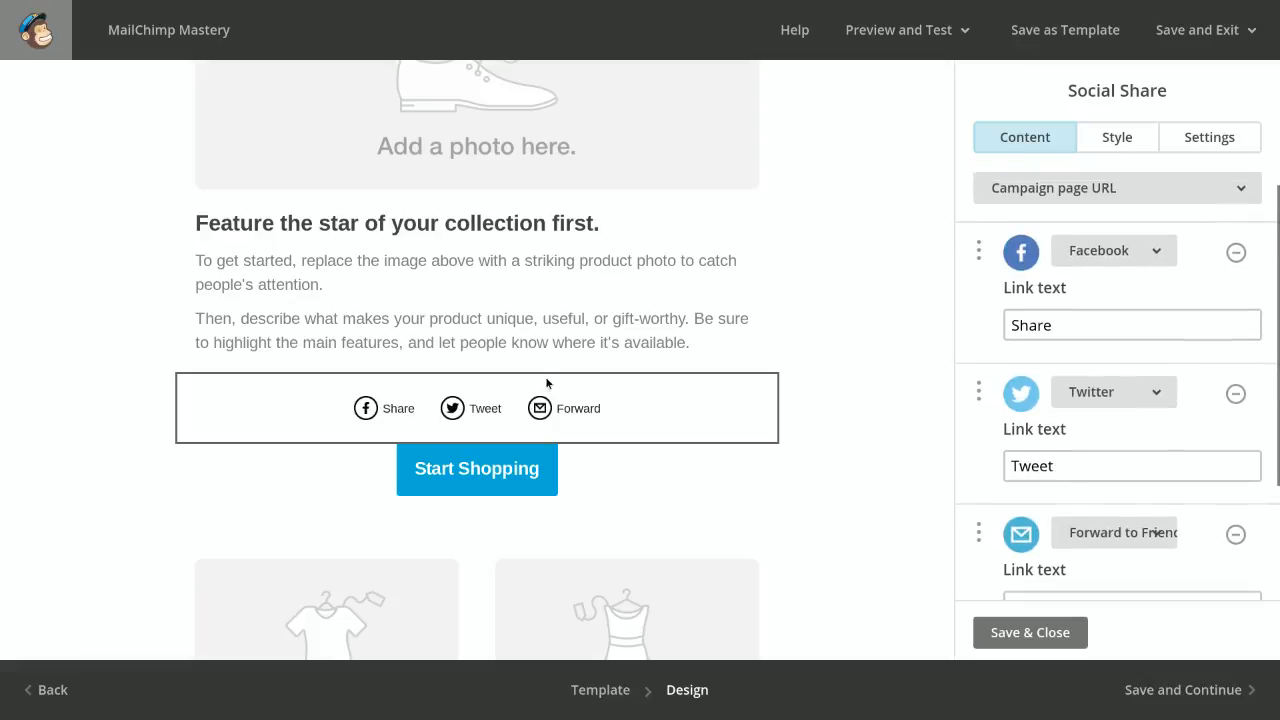
mouse_move(755, 398)
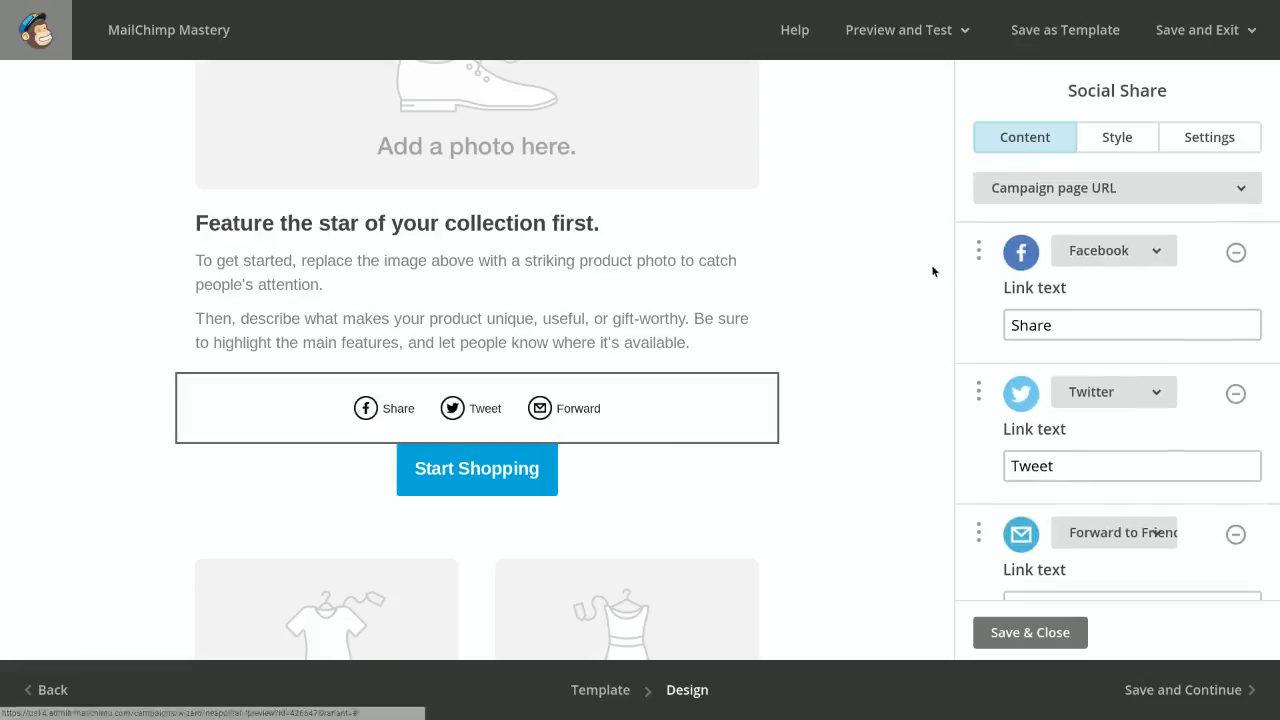
Open the Start Shopping button block and examine its text, link and advanced options
left_click(330, 471)
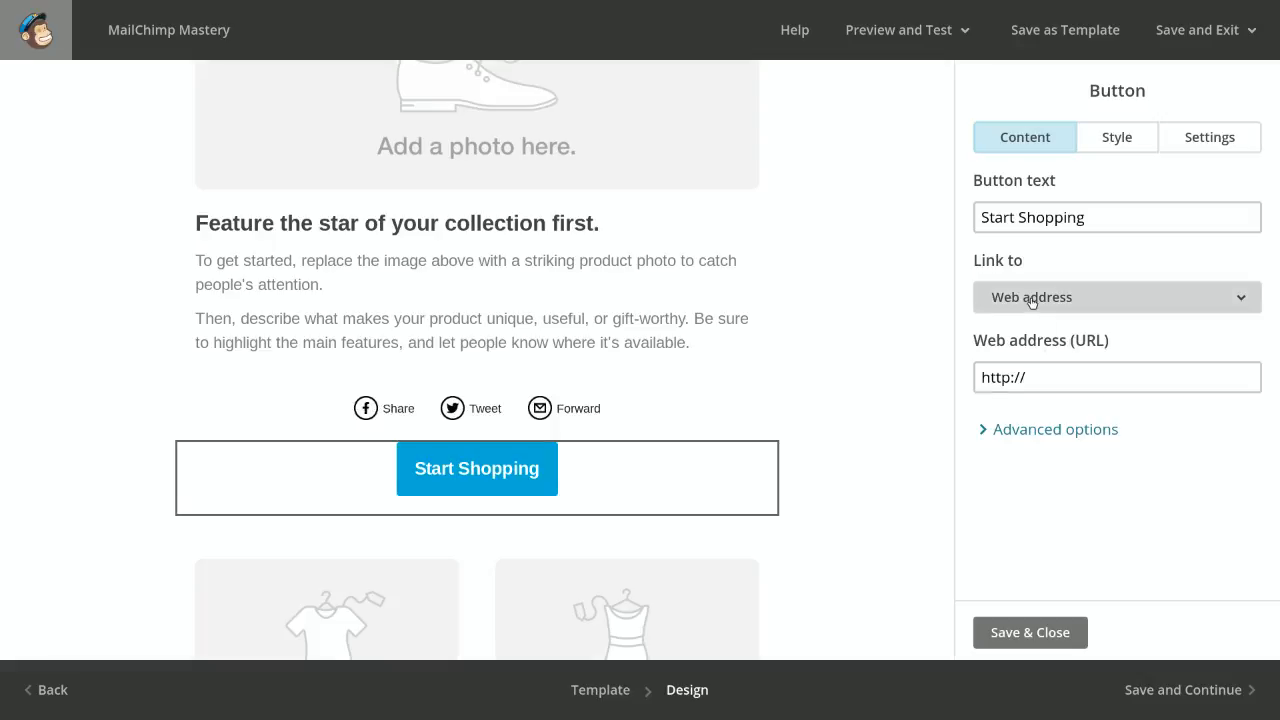
left_click(1020, 429)
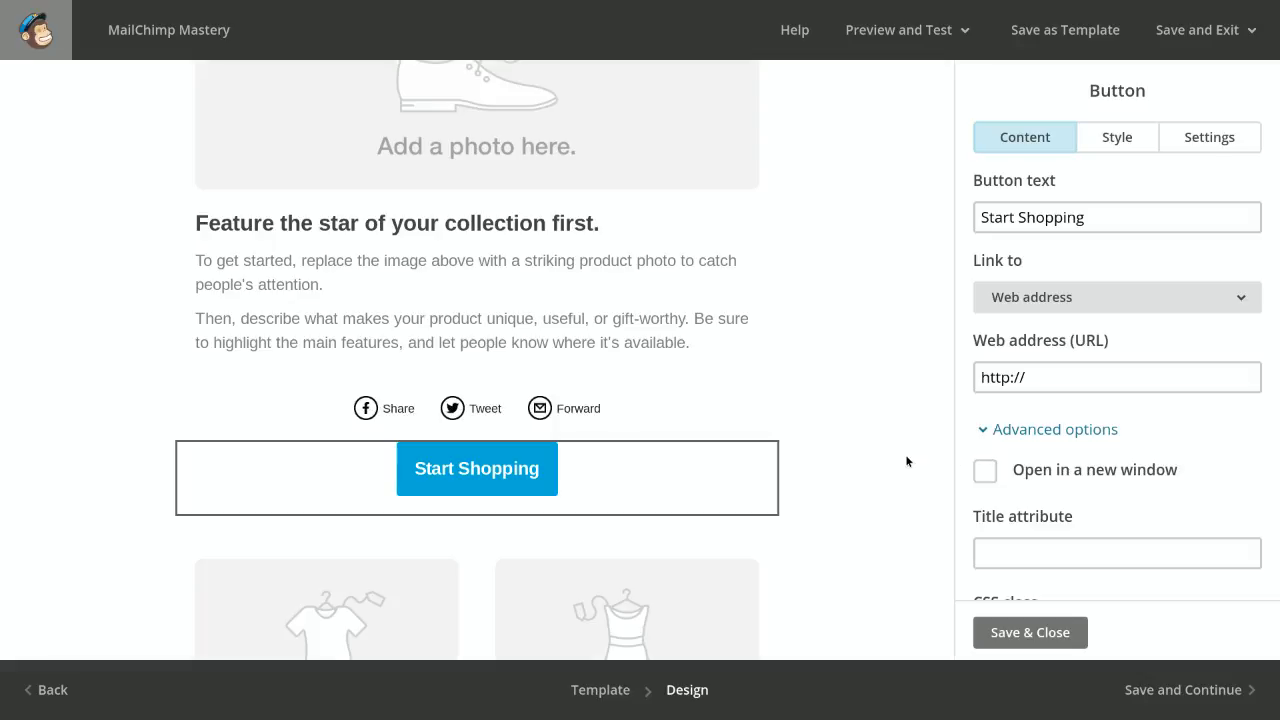
scroll(896, 463, "up", 4)
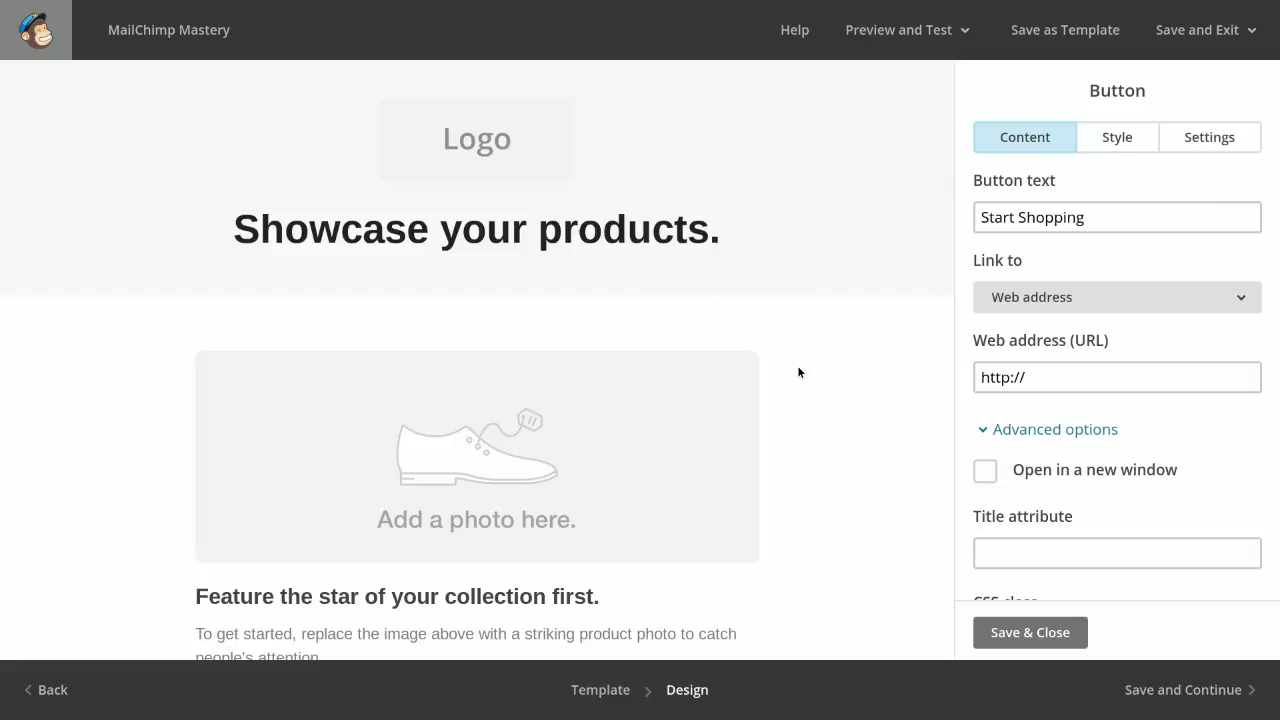
scroll(802, 216, "down", 3)
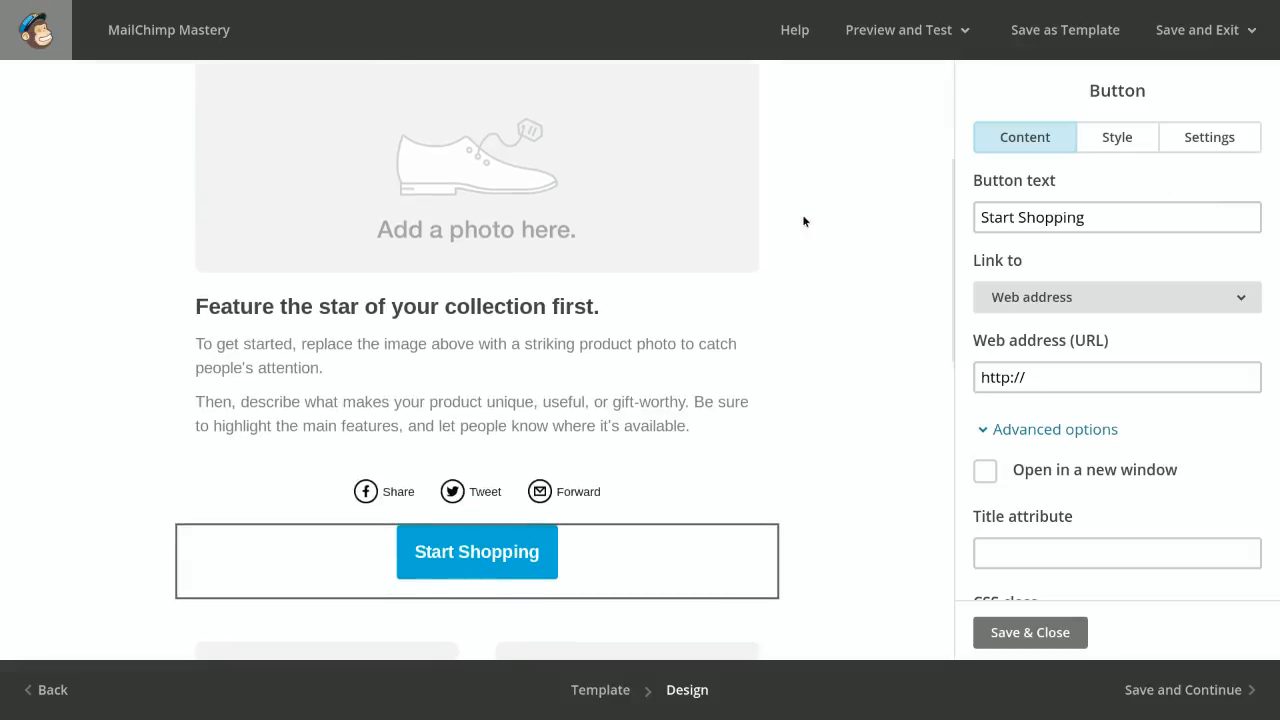
scroll(802, 214, "down", 1)
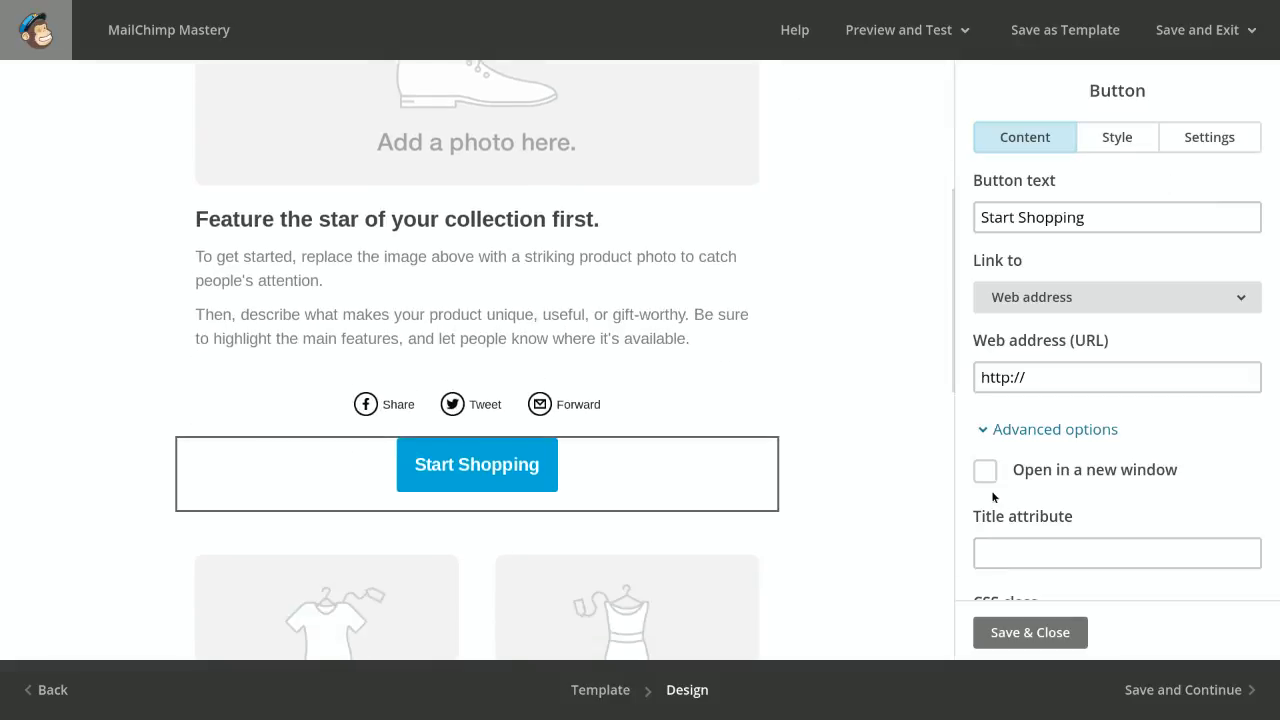
scroll(882, 343, "up", 1)
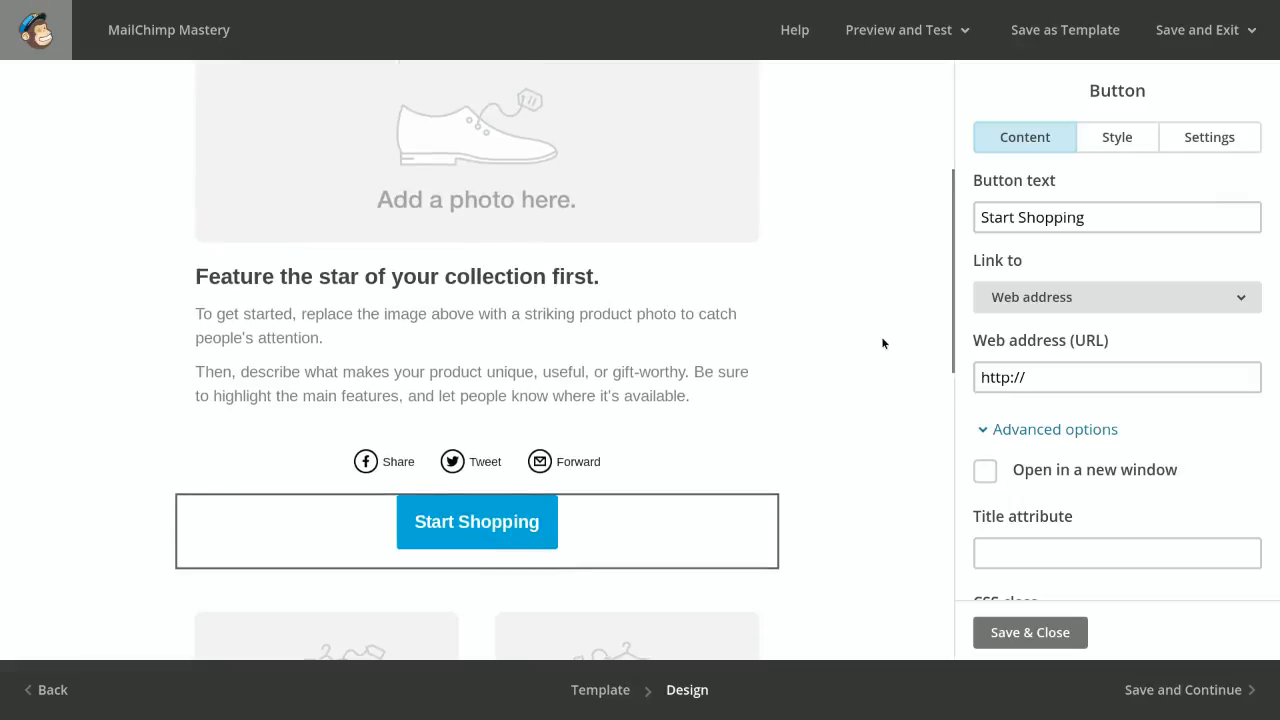
scroll(882, 343, "up", 2)
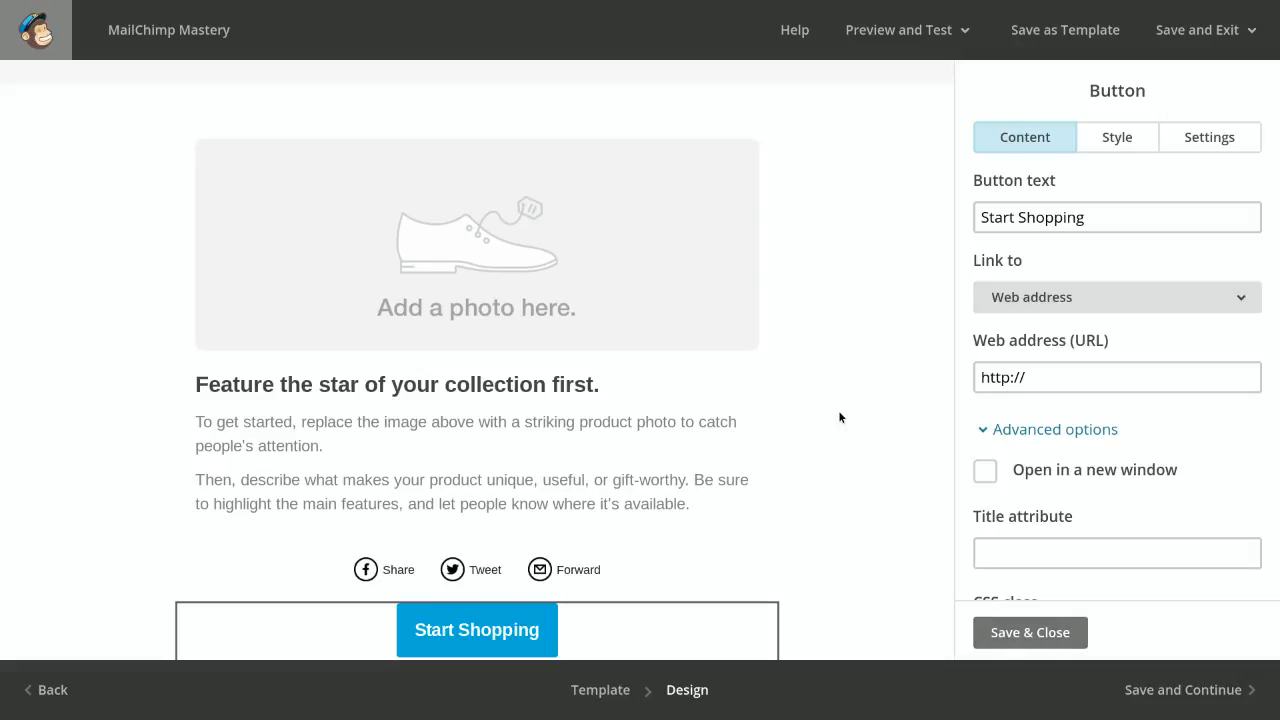
scroll(1155, 500, "down", 1)
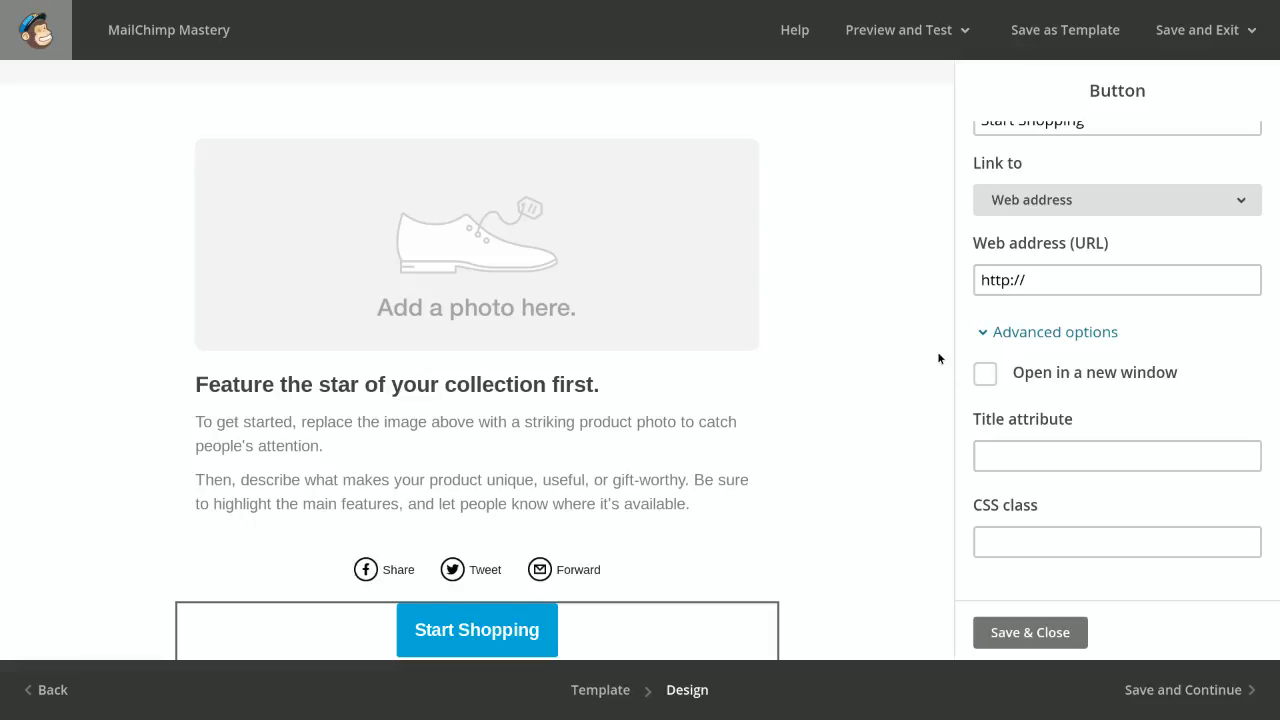
scroll(873, 424, "up", 3)
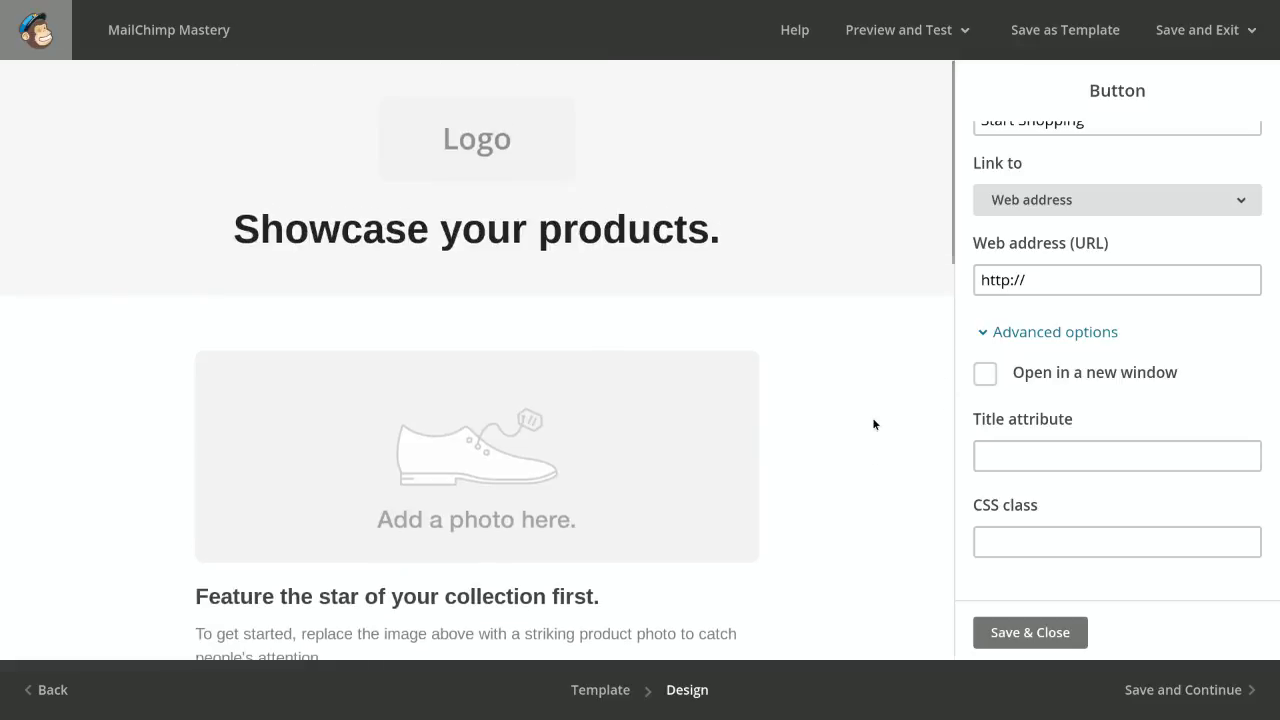
scroll(1167, 322, "up", 2)
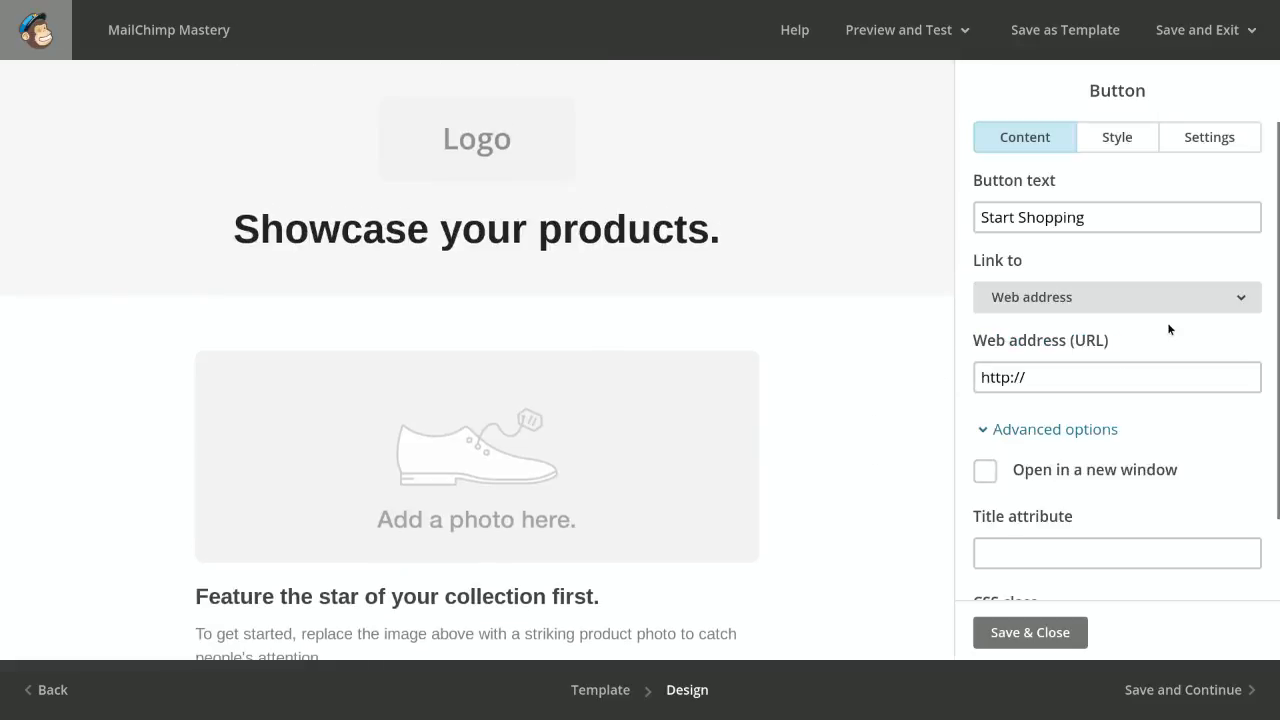
Examine the Start Shopping button's border, background, text and padding styles, and save and close the block
left_click(1107, 137)
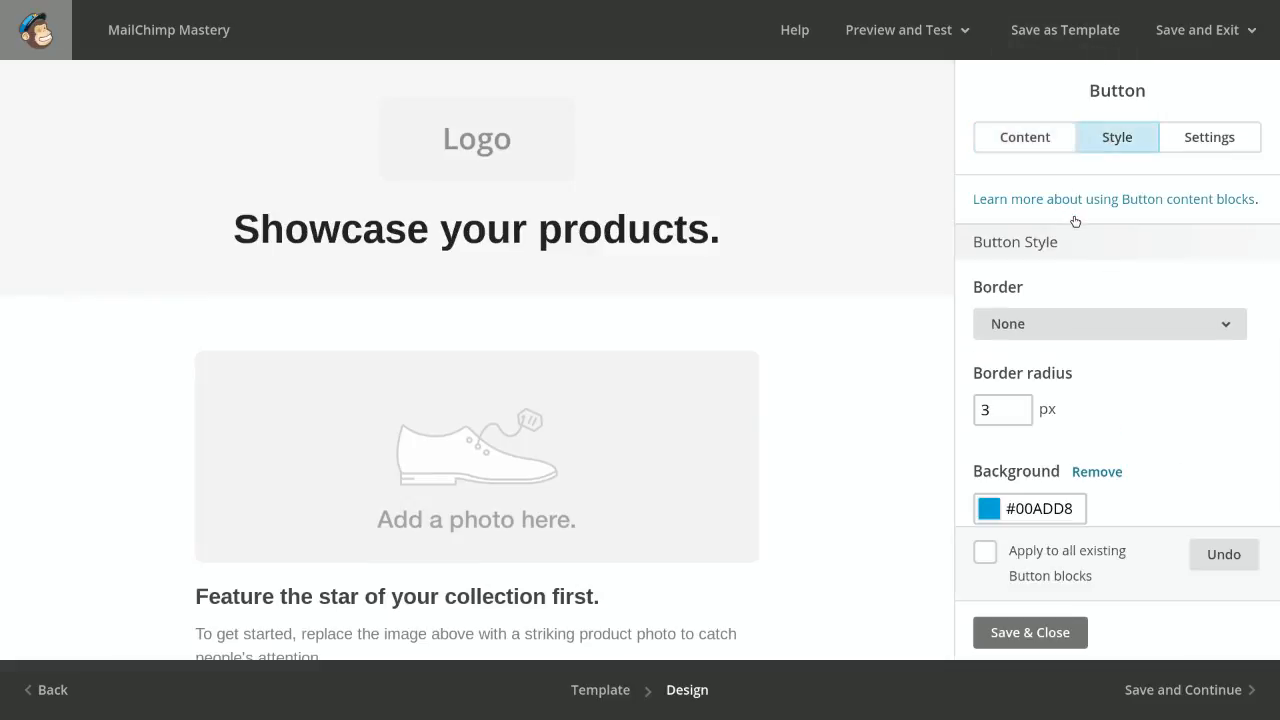
scroll(1062, 304, "down", 2)
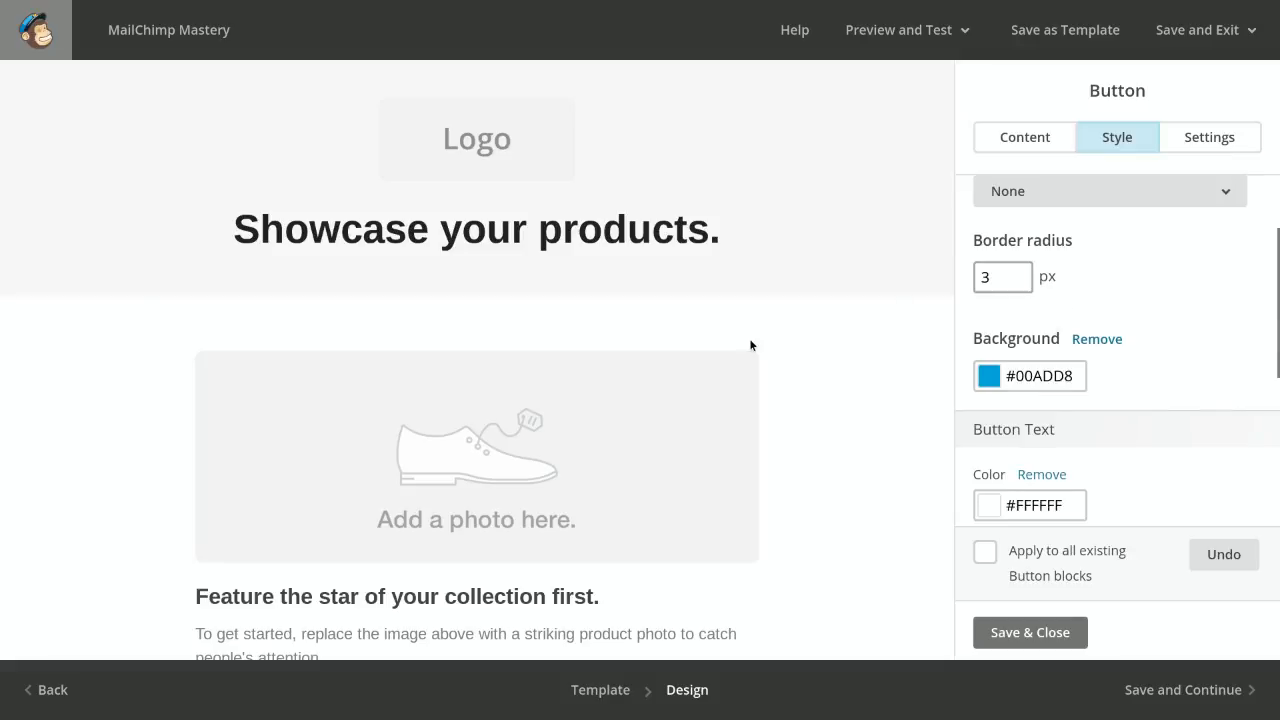
scroll(751, 340, "down", 3)
scroll(751, 340, "down", 1)
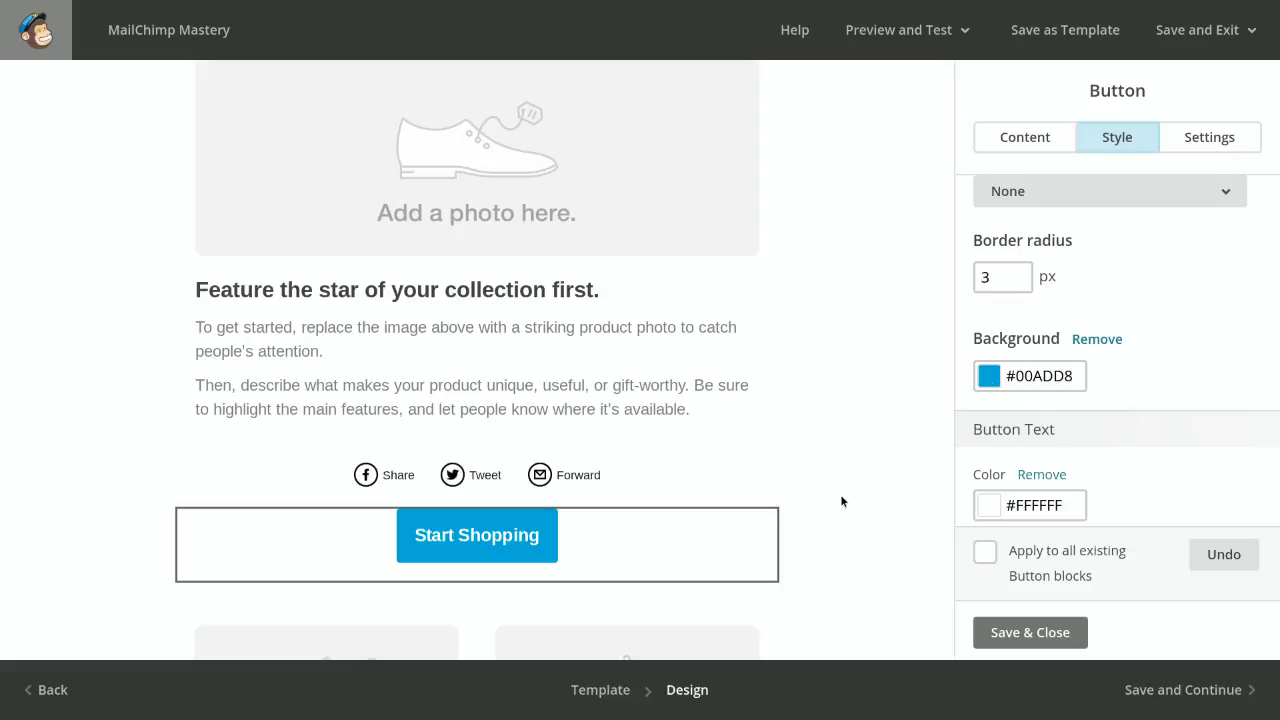
scroll(1047, 444, "down", 5)
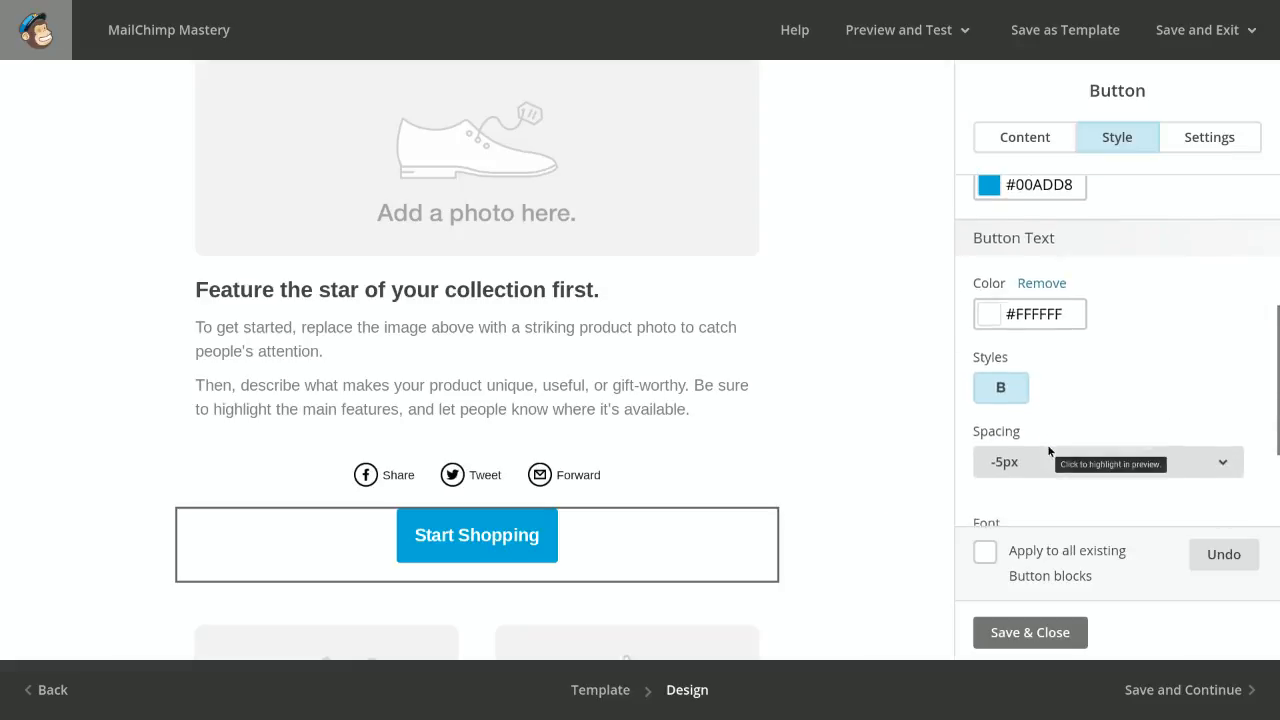
scroll(1048, 451, "down", 3)
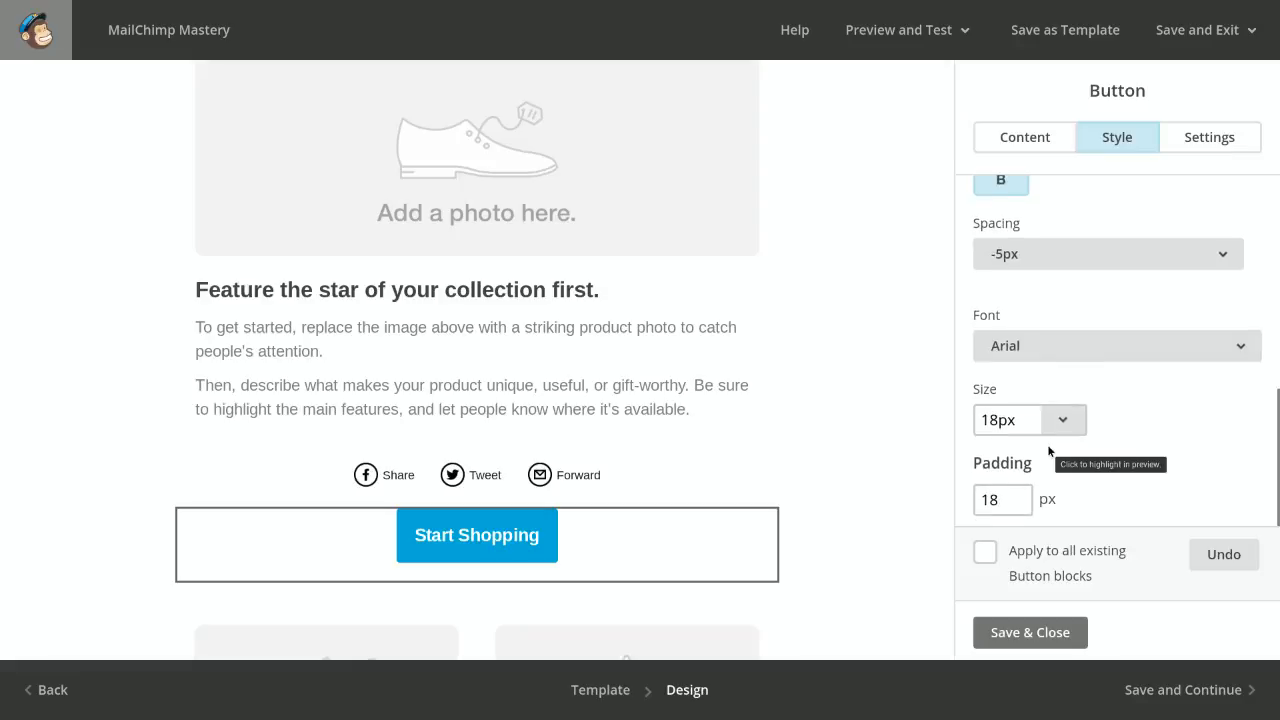
scroll(1048, 451, "down", 1)
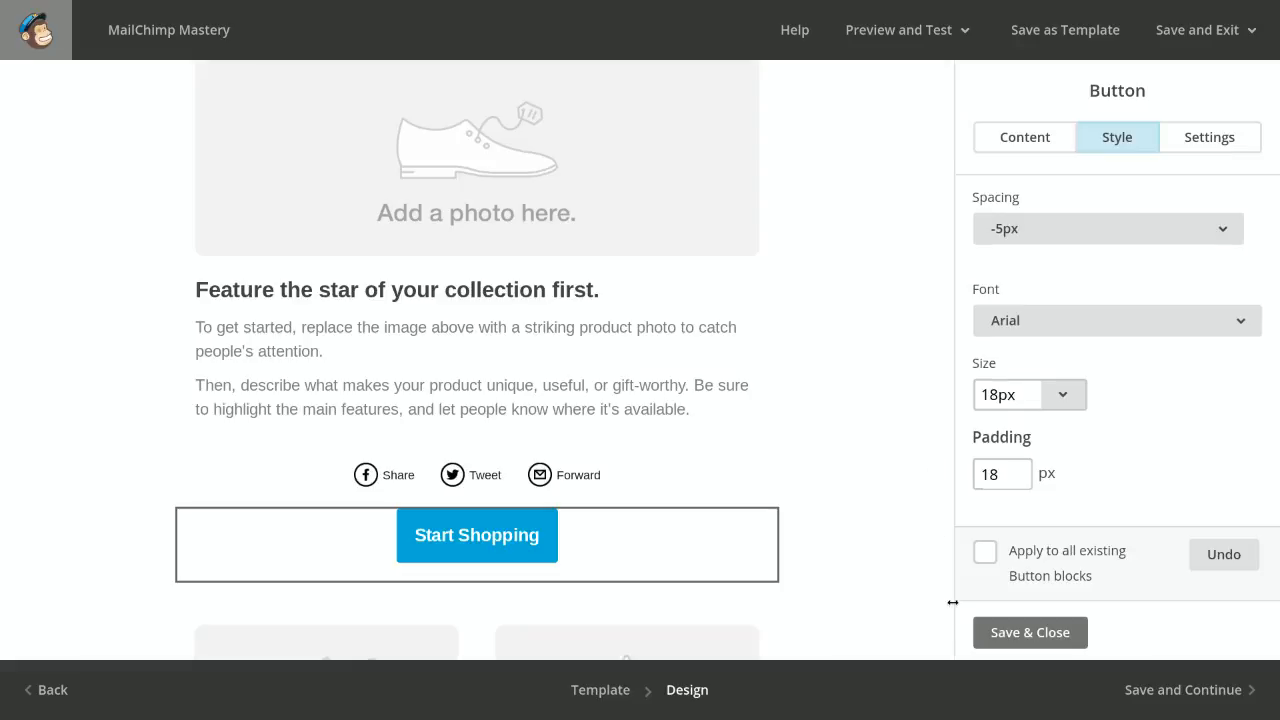
left_click(1024, 634)
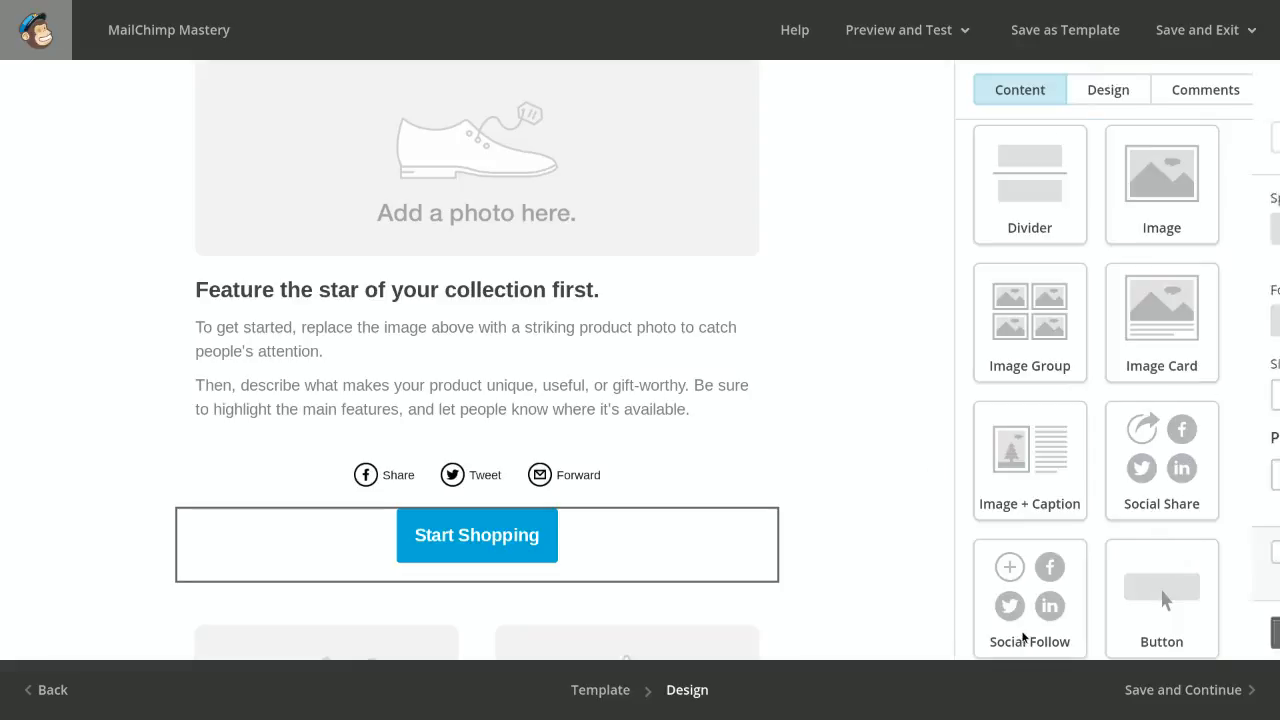
Insert a Social Follow block directly below the Start Shopping button and check its Facebook link
scroll(1088, 421, "down", 2)
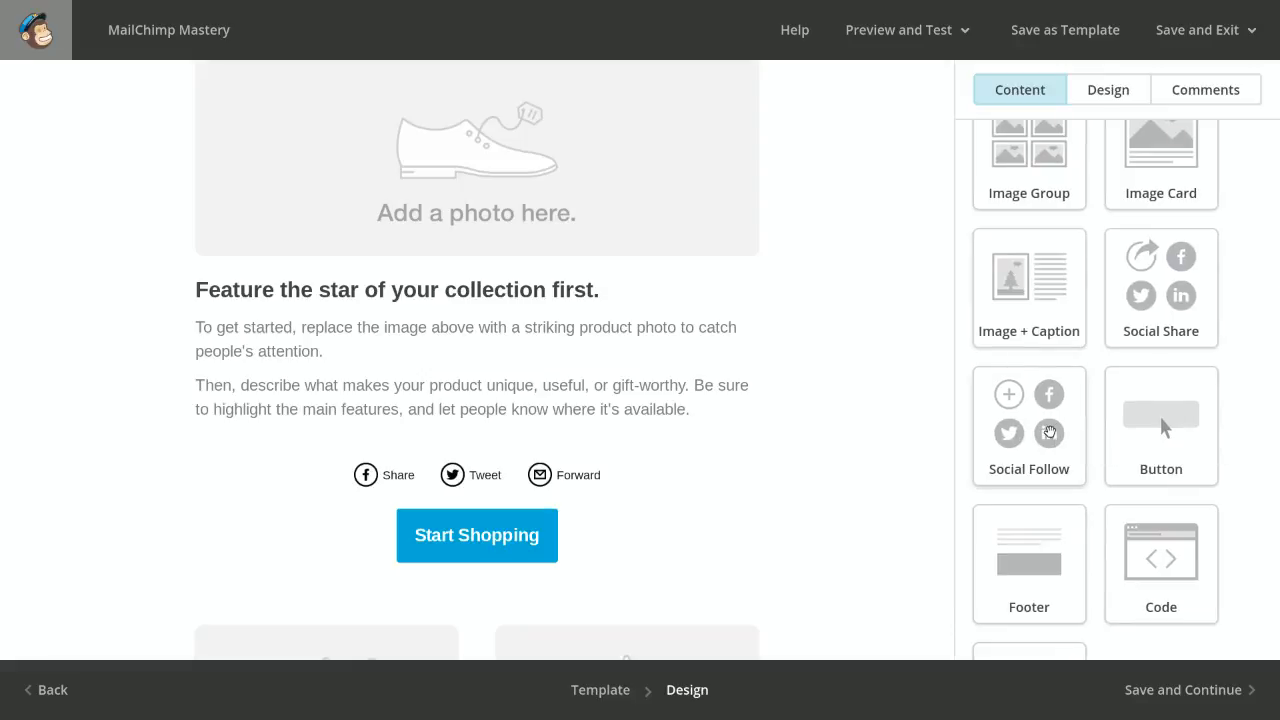
left_click_drag(1049, 432, 596, 565)
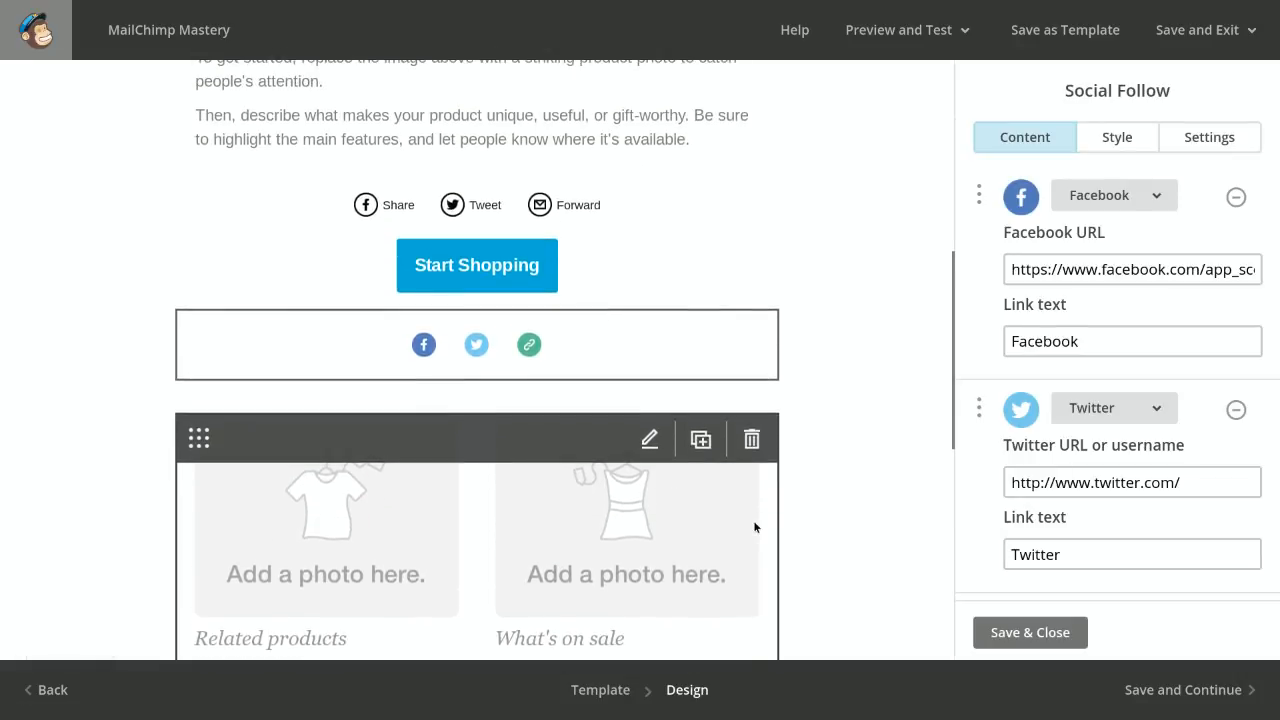
left_click(1132, 266)
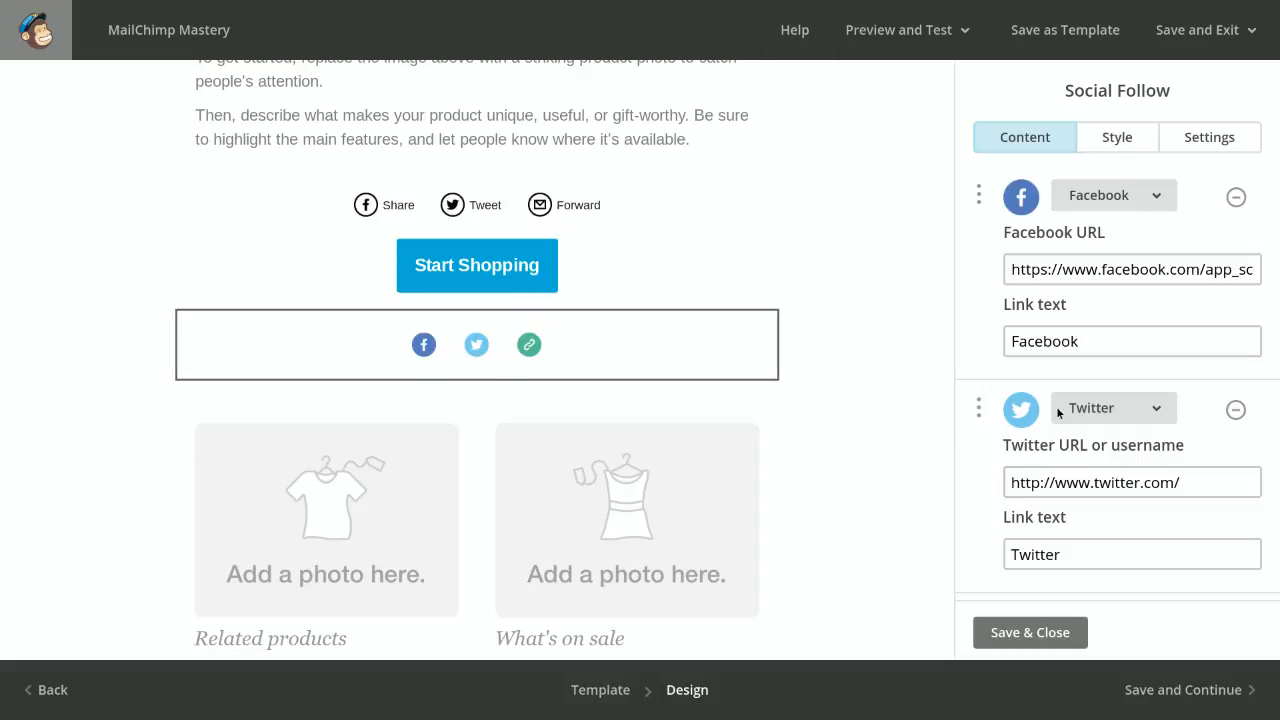
Add an Email service to the Social Follow block after the Website service
scroll(1073, 420, "down", 4)
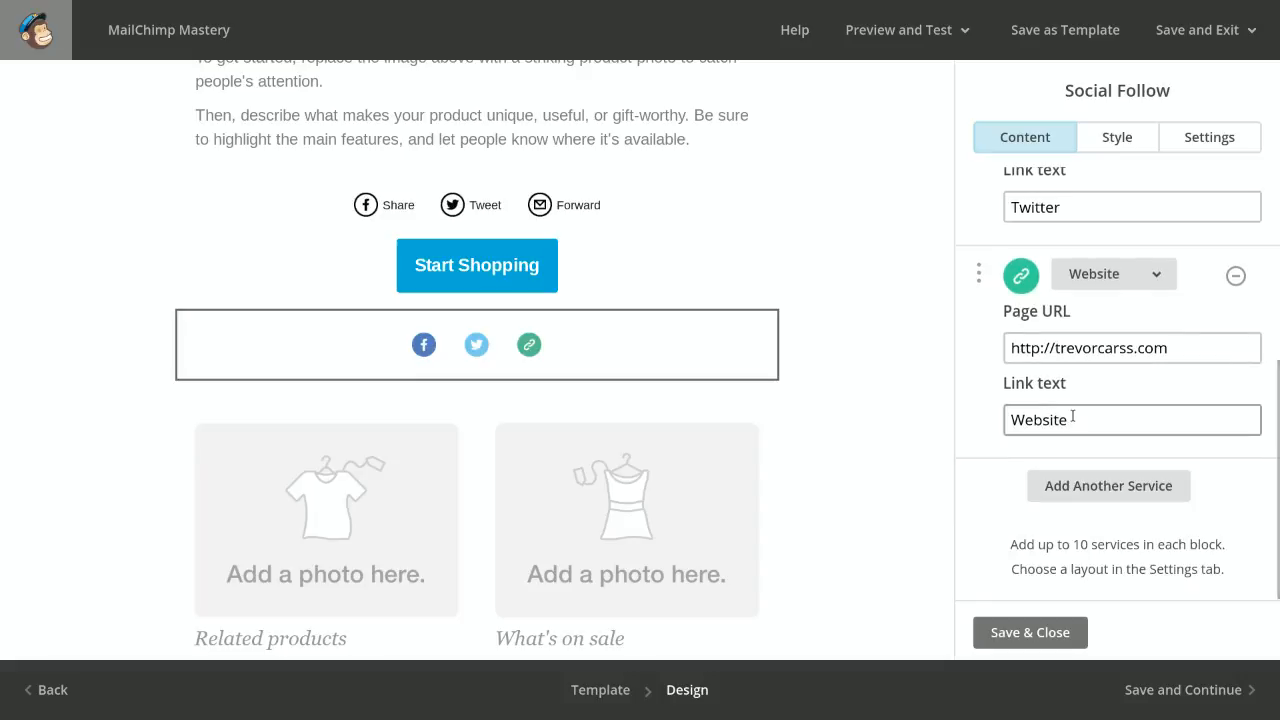
scroll(1073, 420, "up", 1)
scroll(1073, 420, "down", 1)
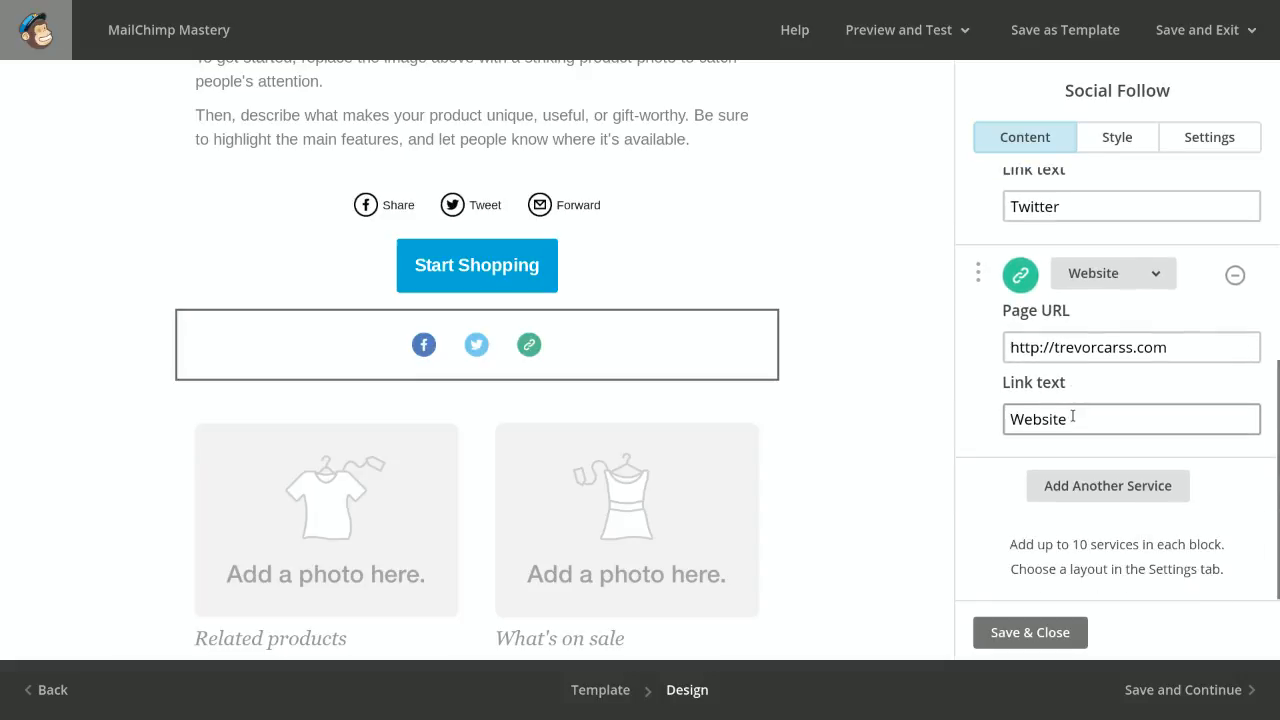
left_click(1100, 486)
scroll(1100, 486, "down", 2)
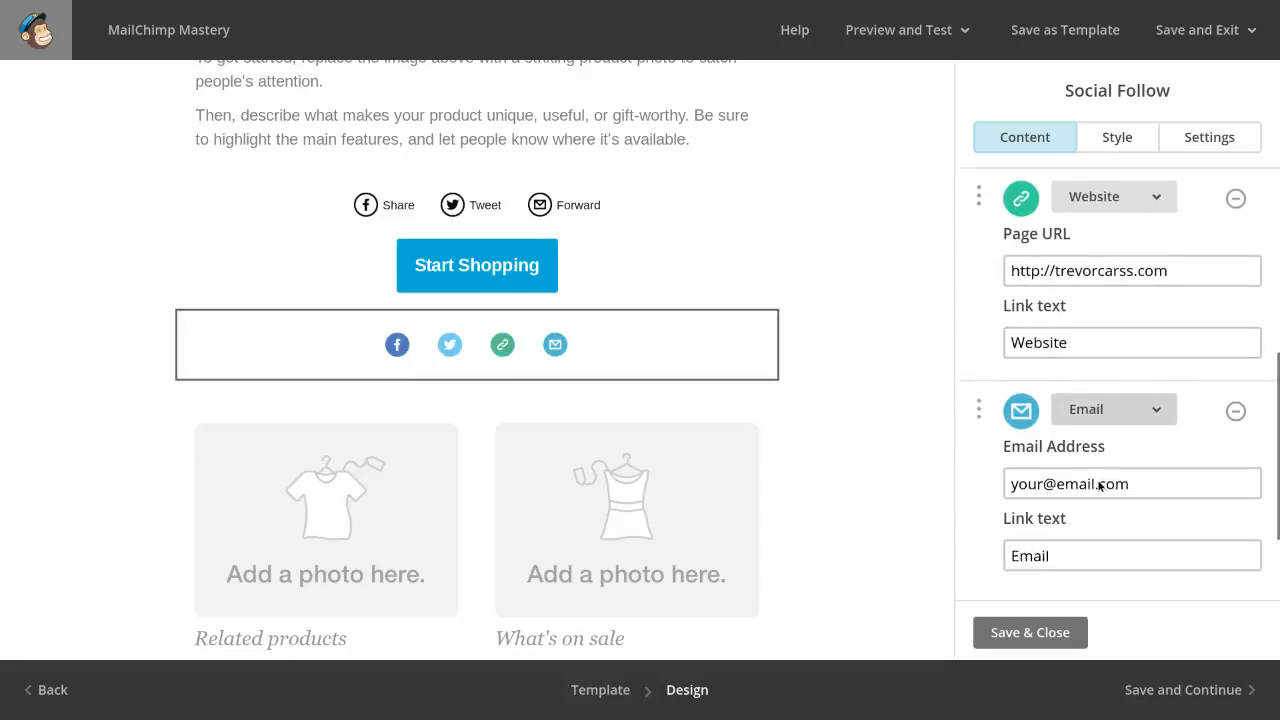
Replace the Twitter service in the Social Follow block with RSS
scroll(1110, 470, "up", 5)
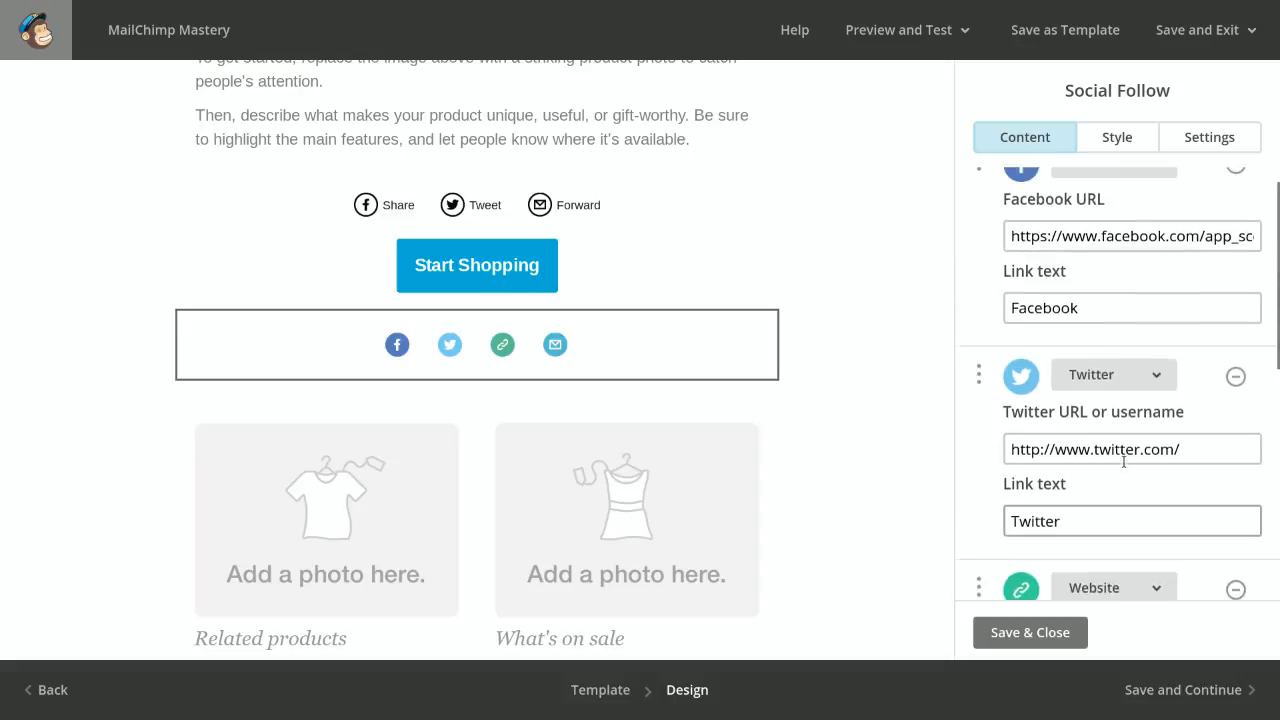
left_click(1167, 391)
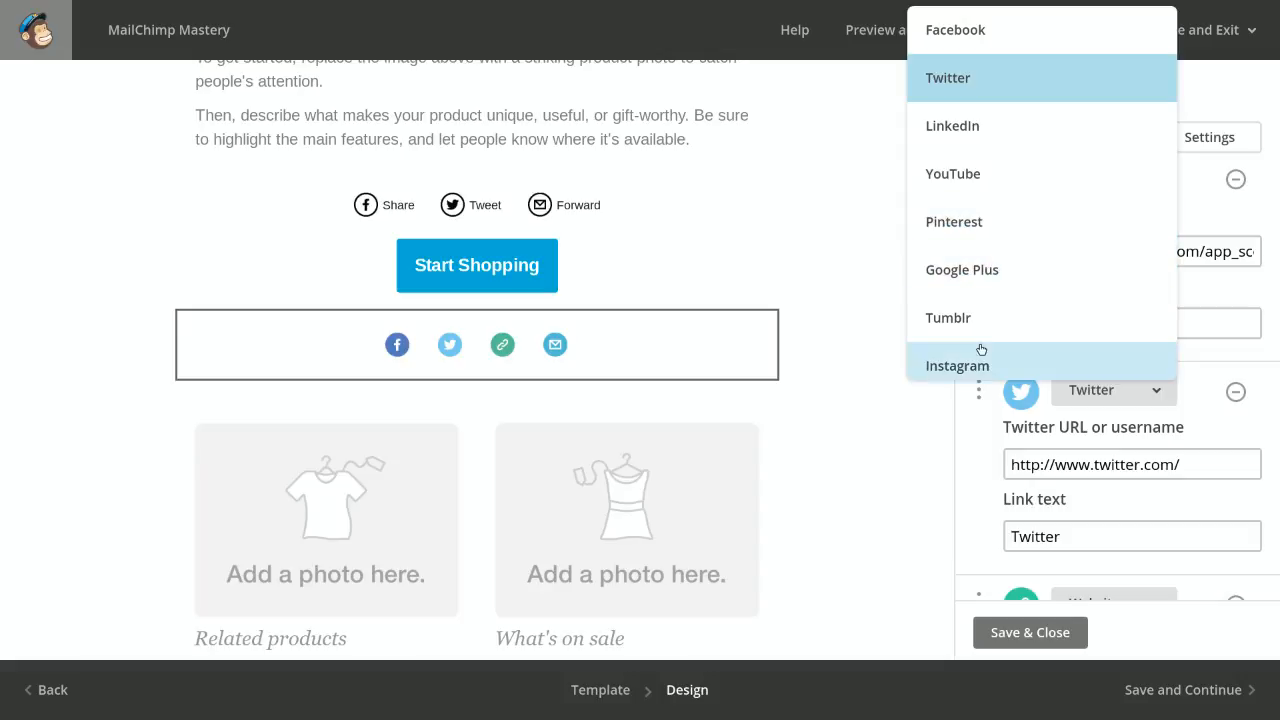
scroll(1012, 293, "down", 1)
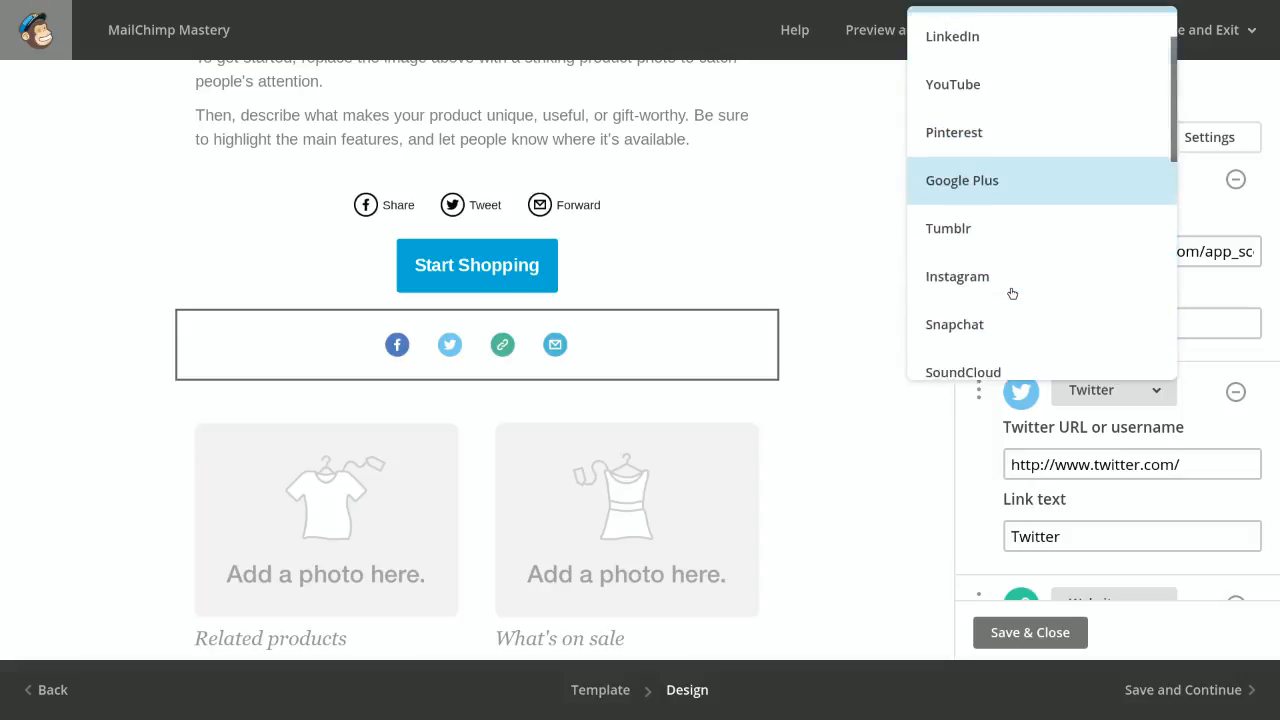
scroll(1012, 293, "down", 4)
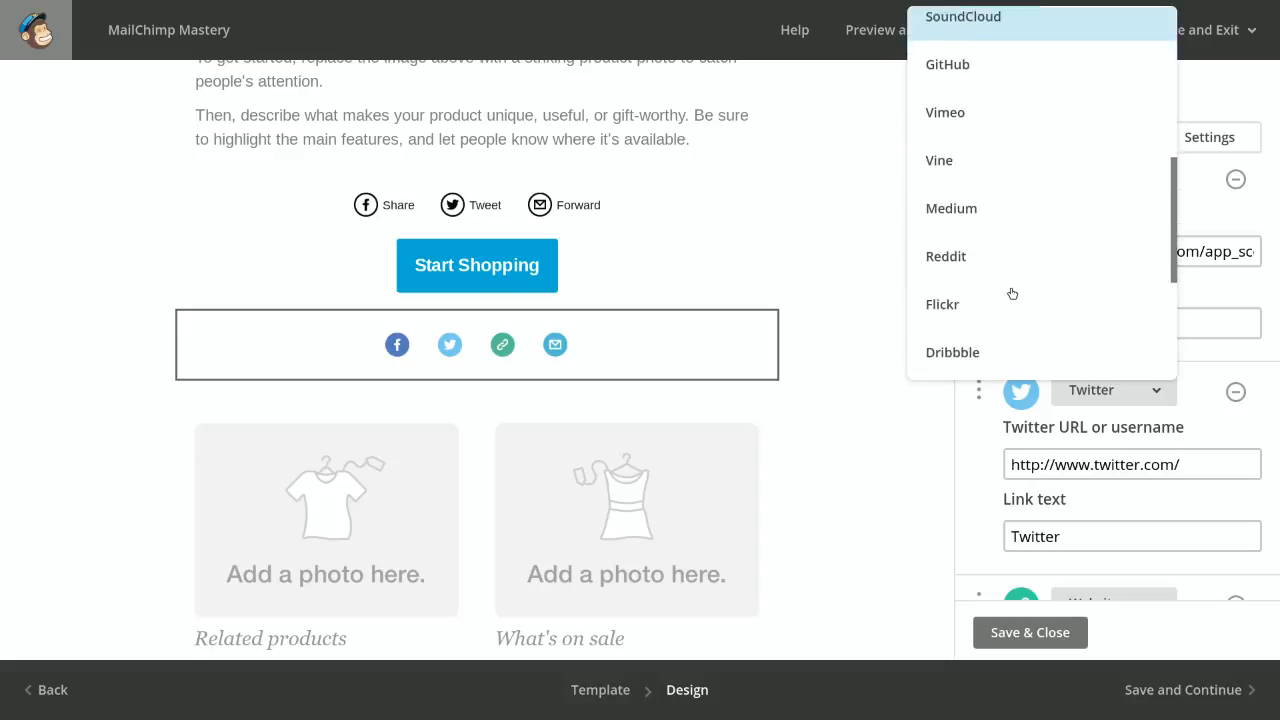
scroll(1012, 293, "down", 3)
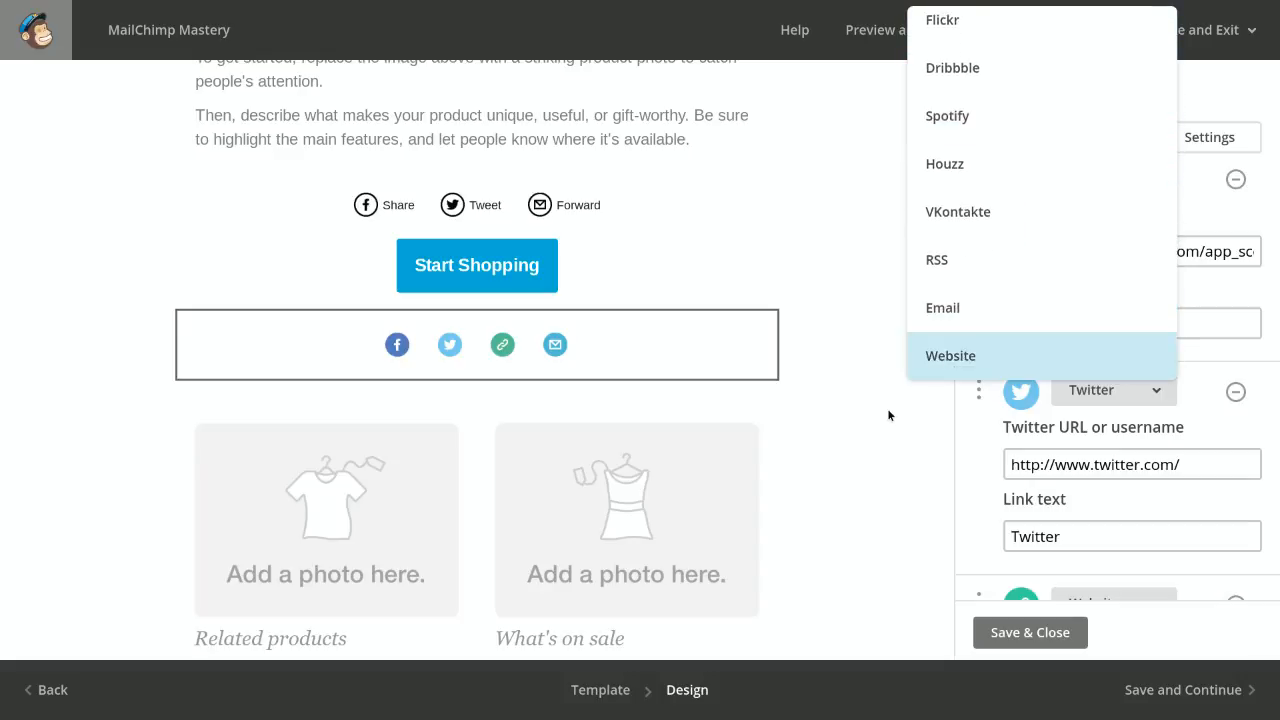
left_click(950, 260)
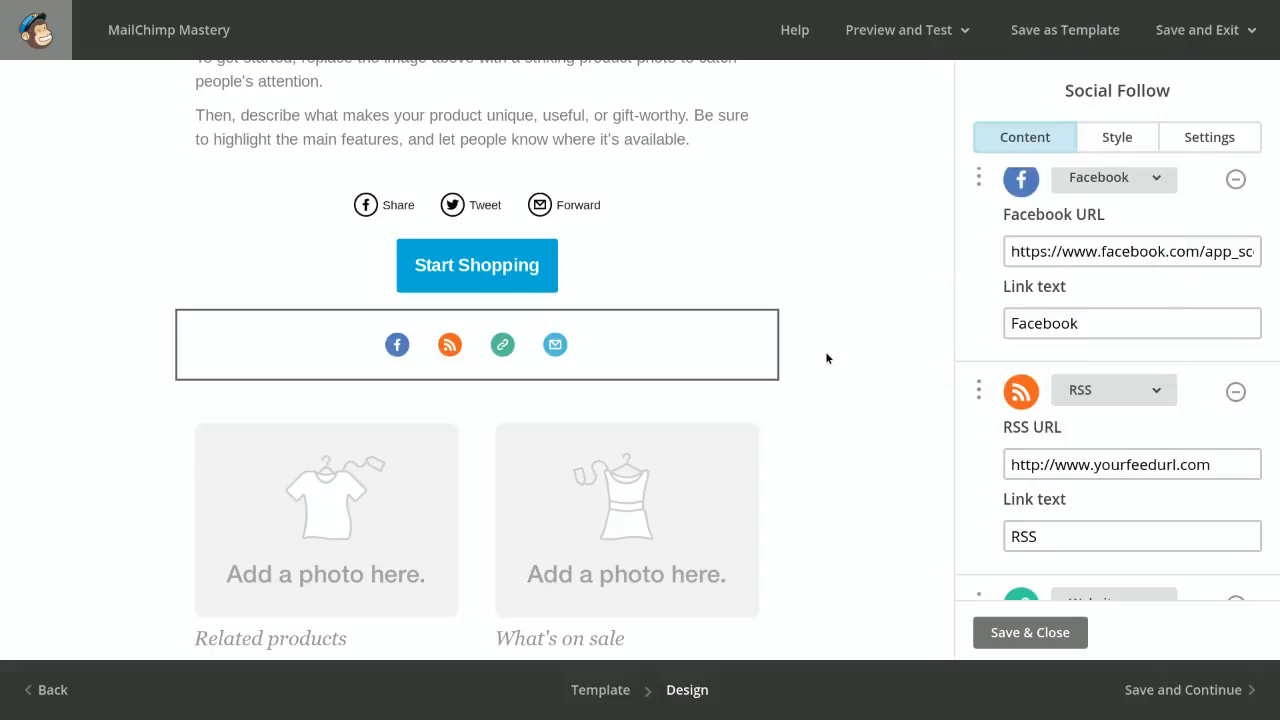
Examine the Social Follow block's background, border and text styles and its display, alignment, width and layout settings
left_click(1113, 137)
scroll(1140, 246, "down", 3)
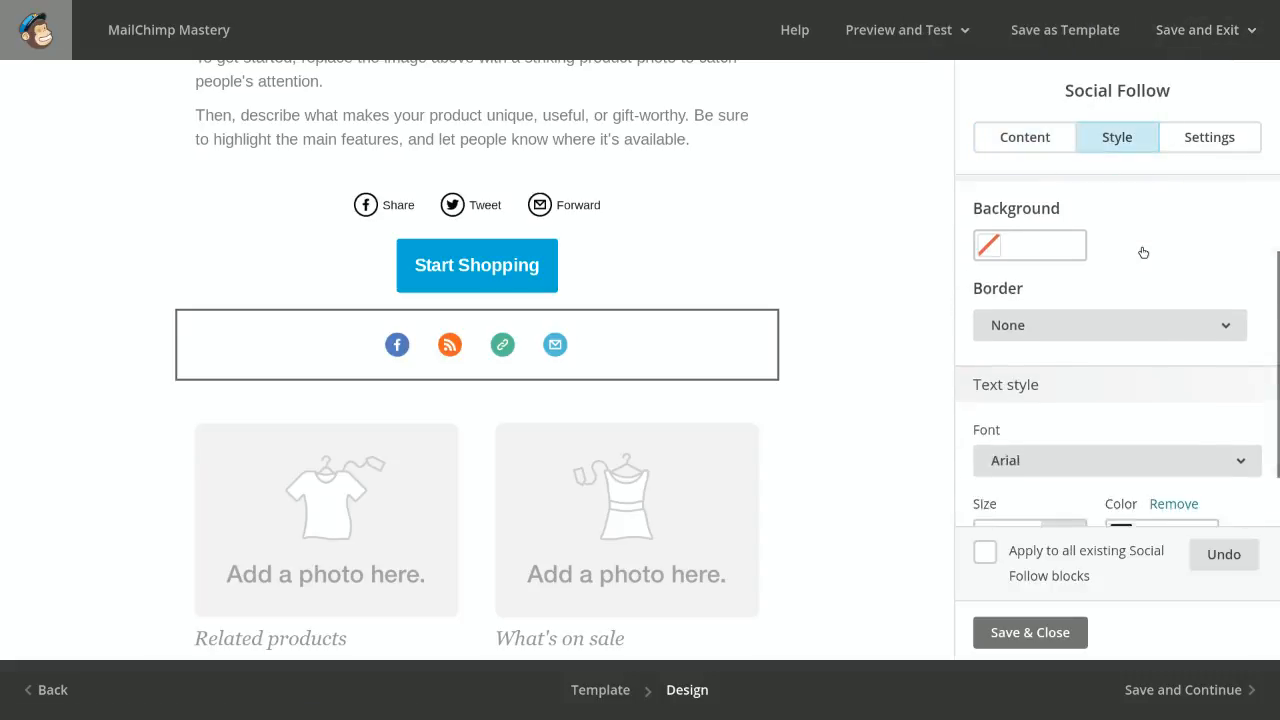
scroll(1141, 252, "down", 1)
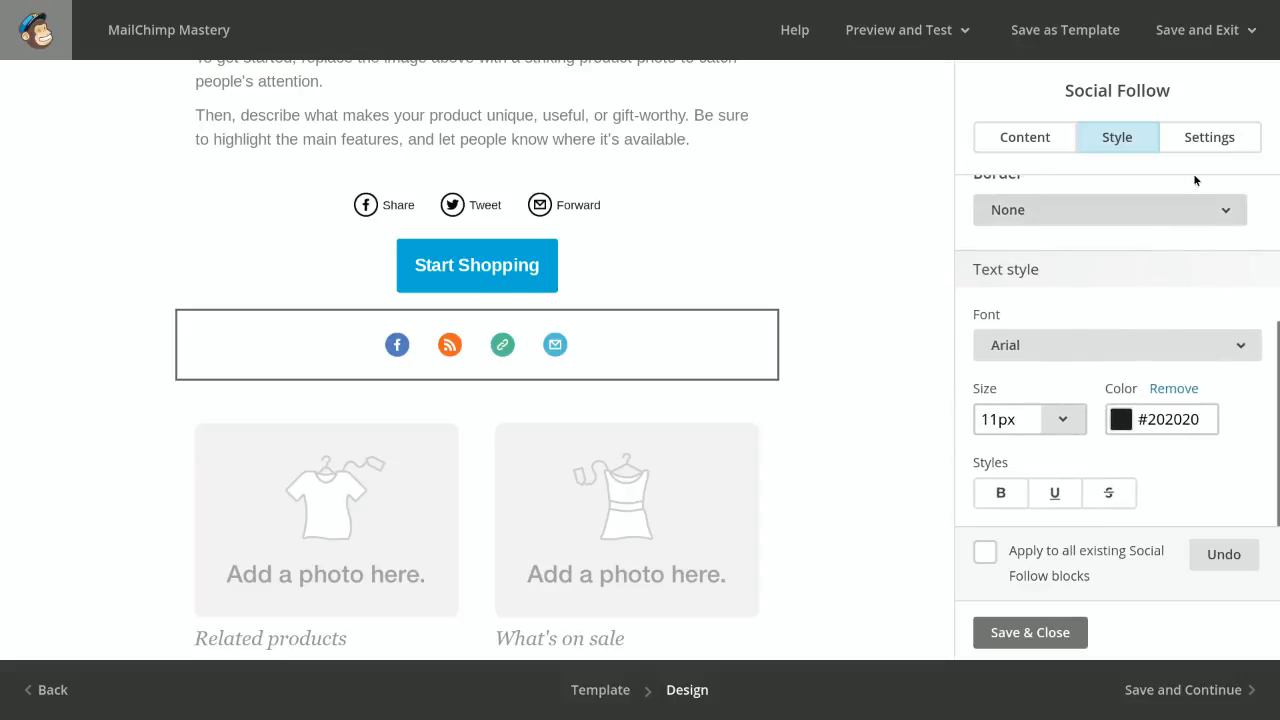
left_click(1213, 150)
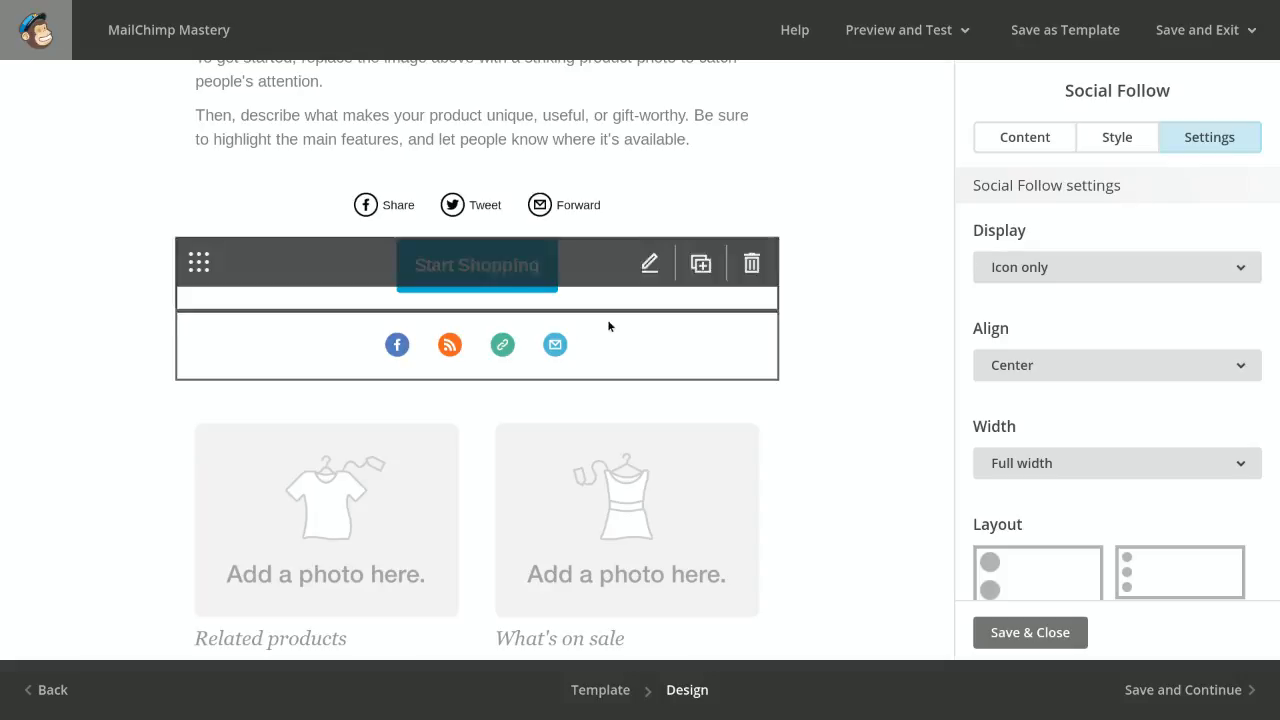
scroll(1104, 302, "down", 4)
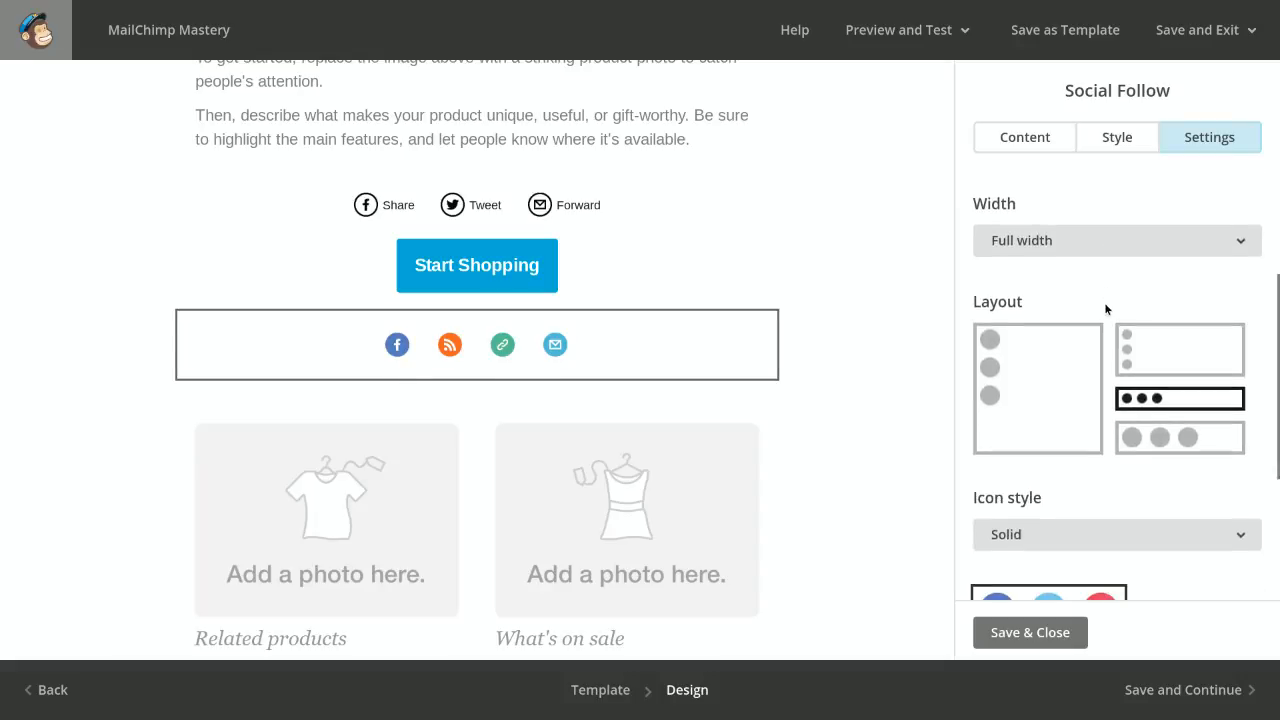
scroll(1104, 302, "up", 1)
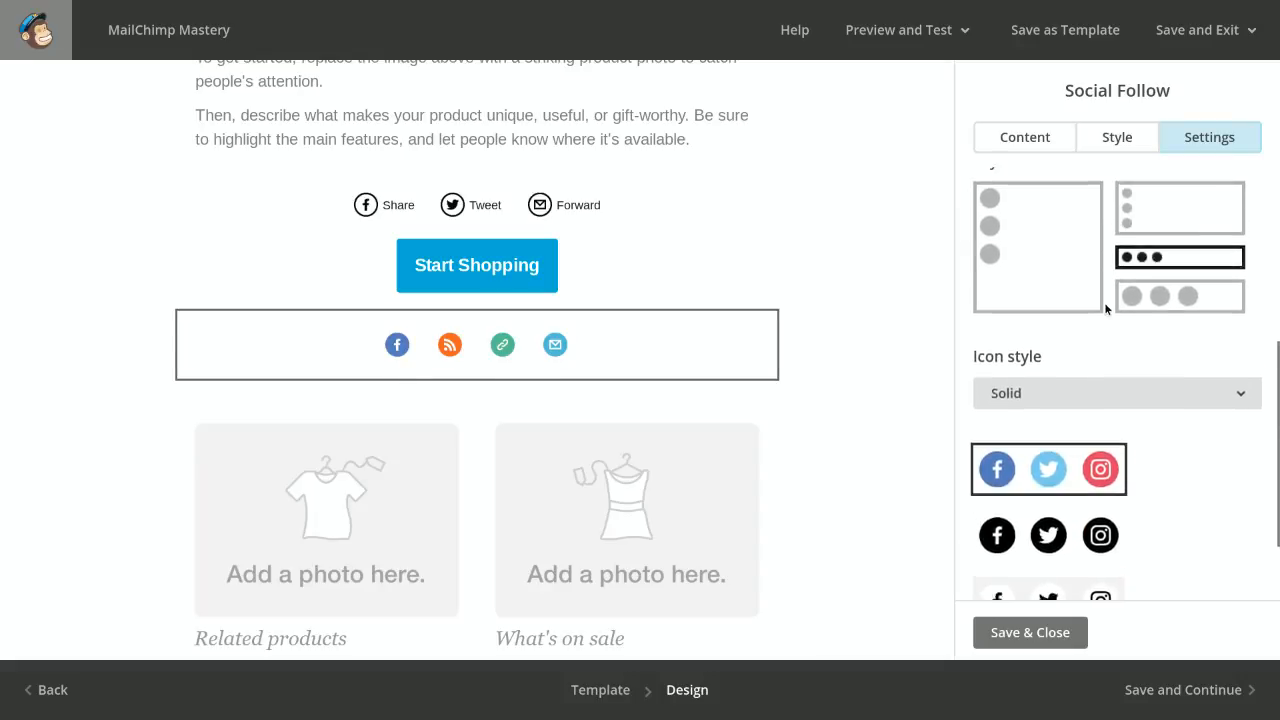
Try the vertical and large horizontal icon layouts for the Social Follow block, and return to the small horizontal layout
left_click(1061, 281)
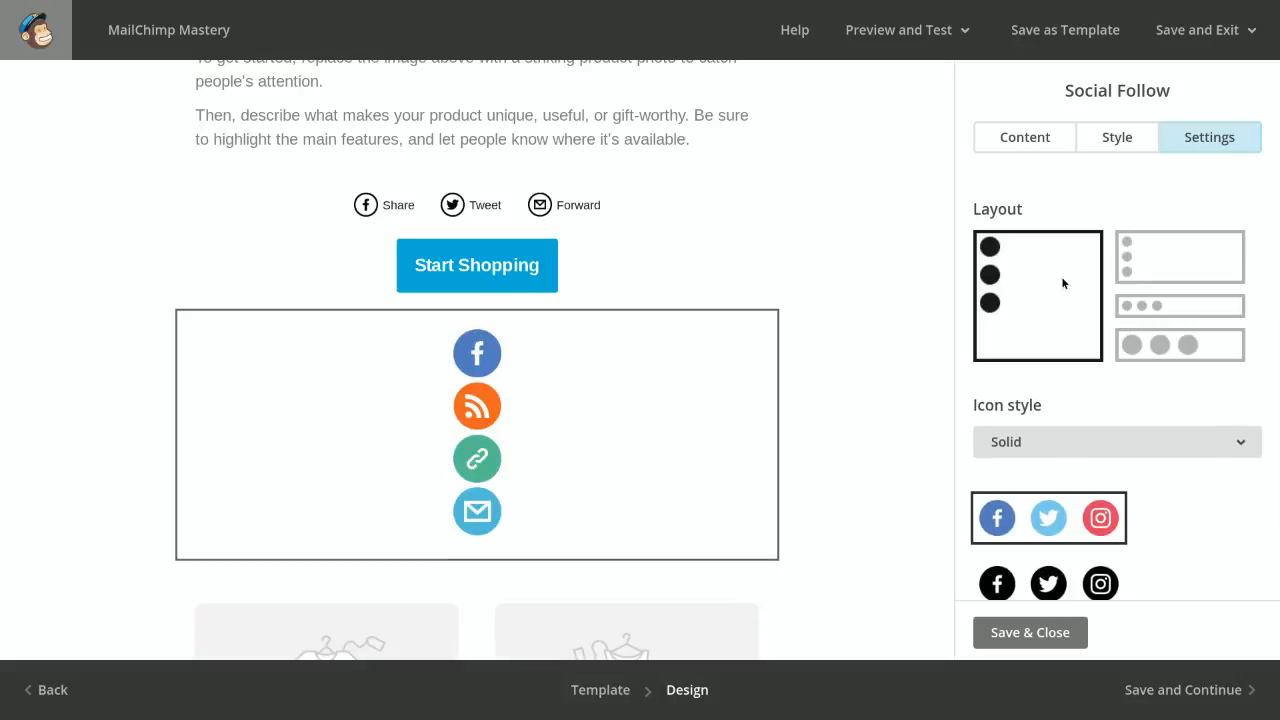
left_click(1205, 248)
left_click(1181, 306)
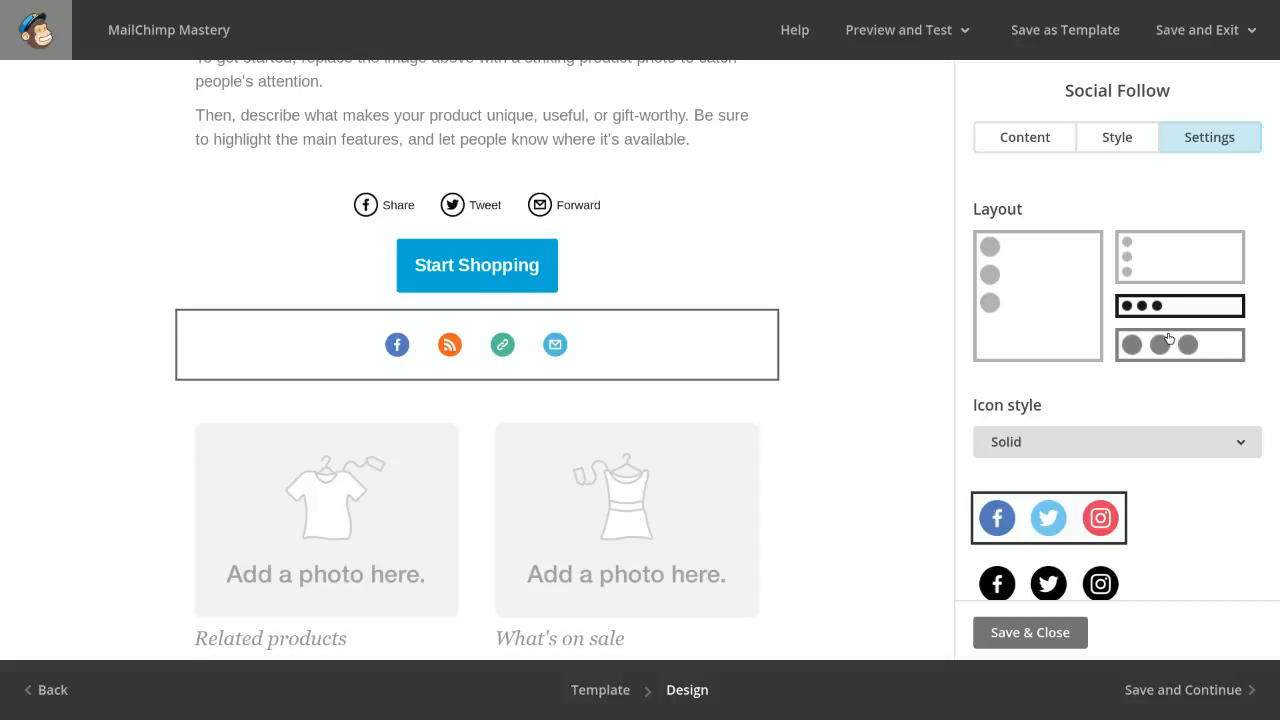
left_click(1169, 340)
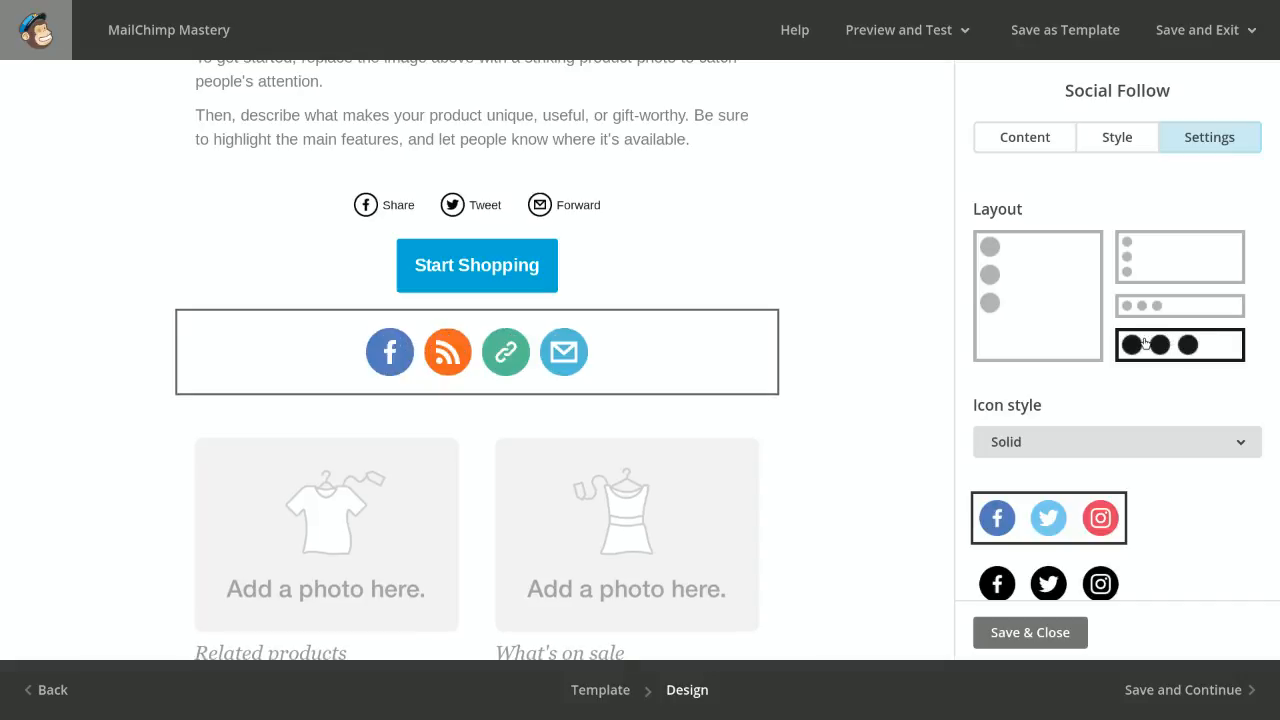
left_click(1154, 315)
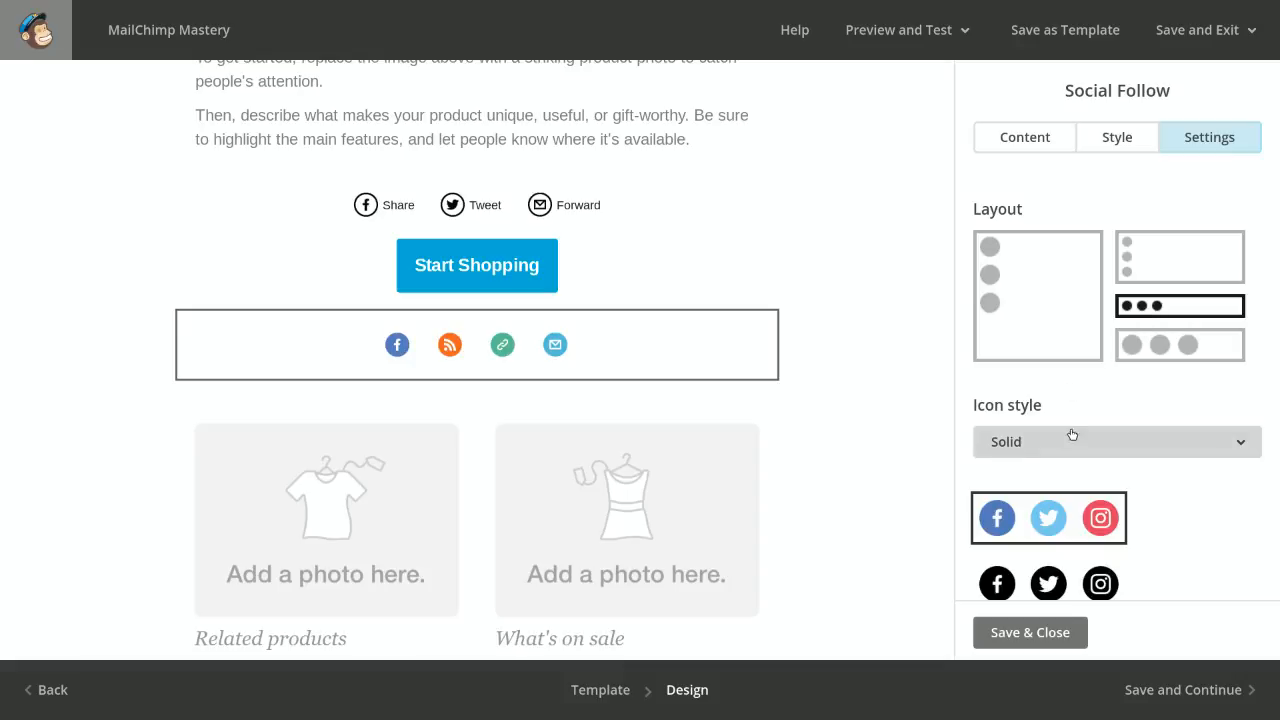
Set the Social Follow icon style to Outlined, review the icon colour variants, and save and close the block
left_click(1105, 442)
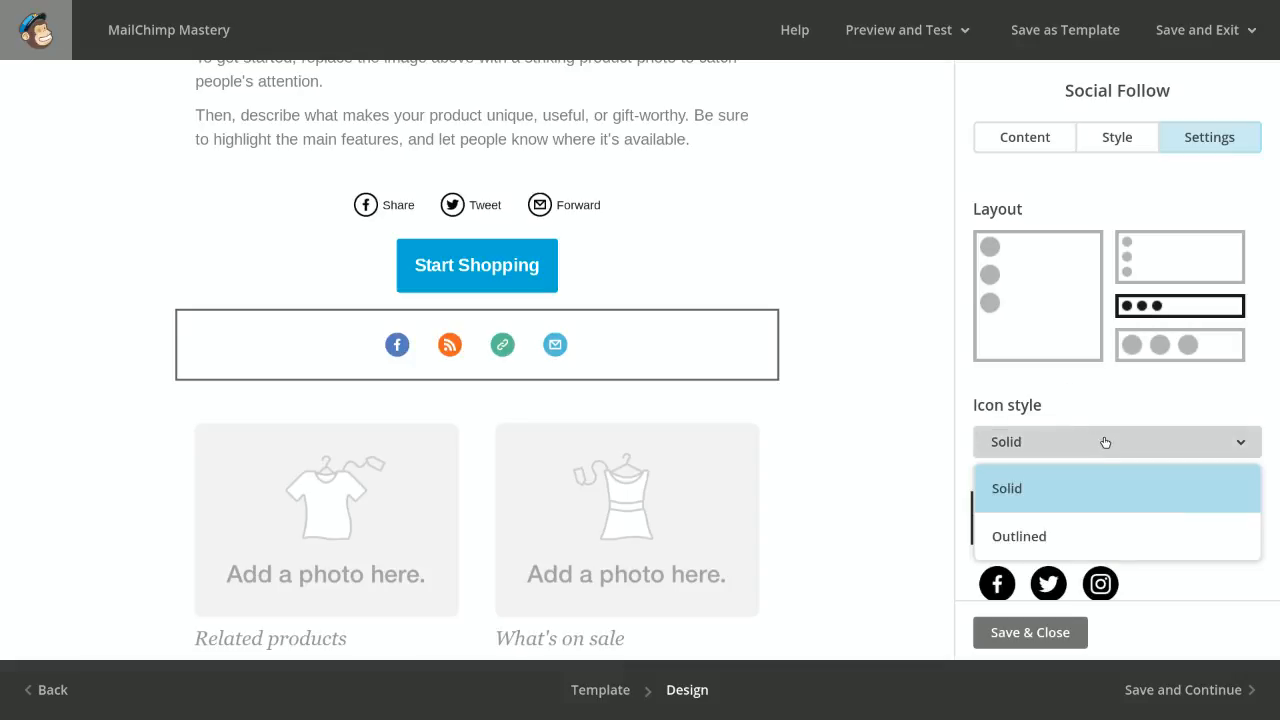
left_click(1017, 538)
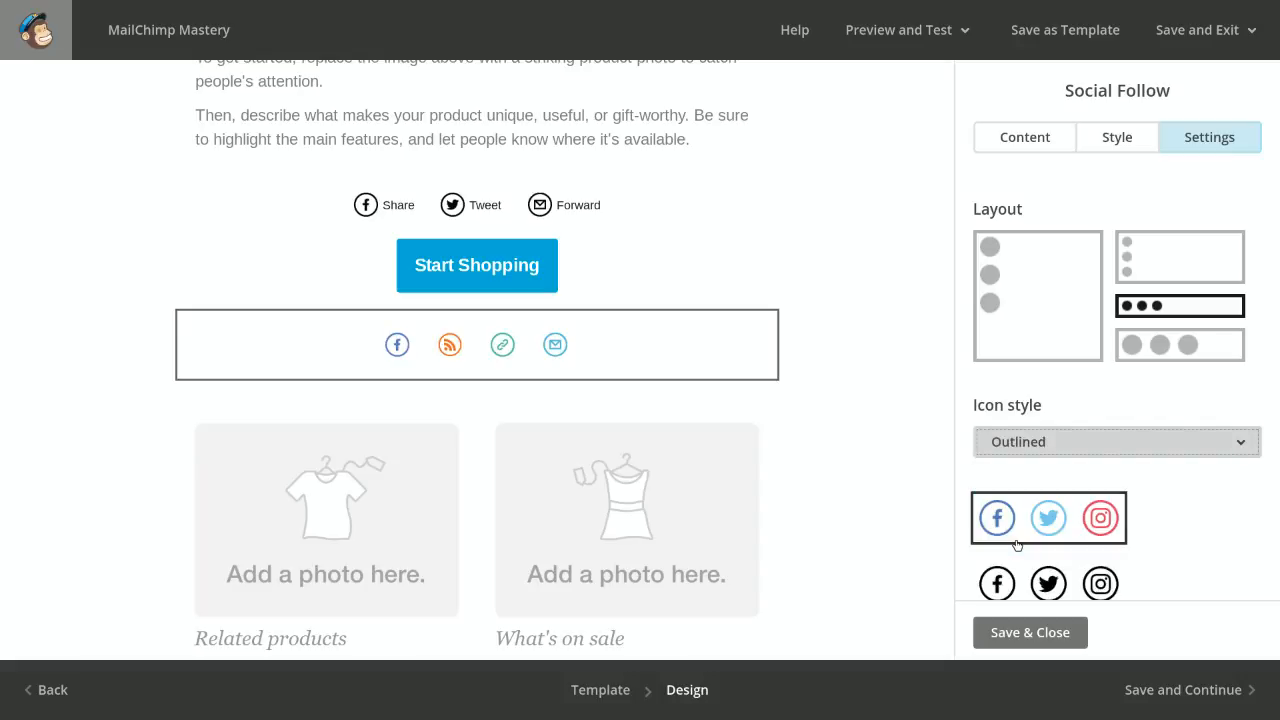
left_click(1140, 451)
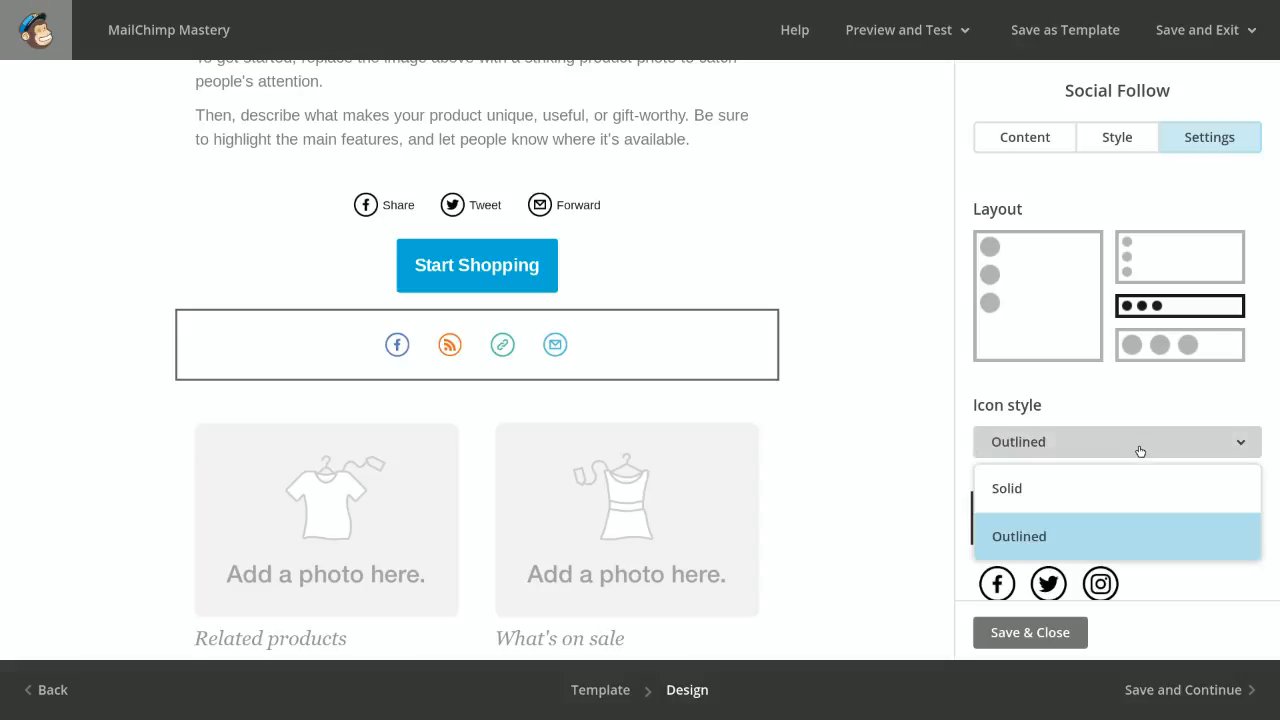
left_click(791, 474)
scroll(1094, 510, "down", 3)
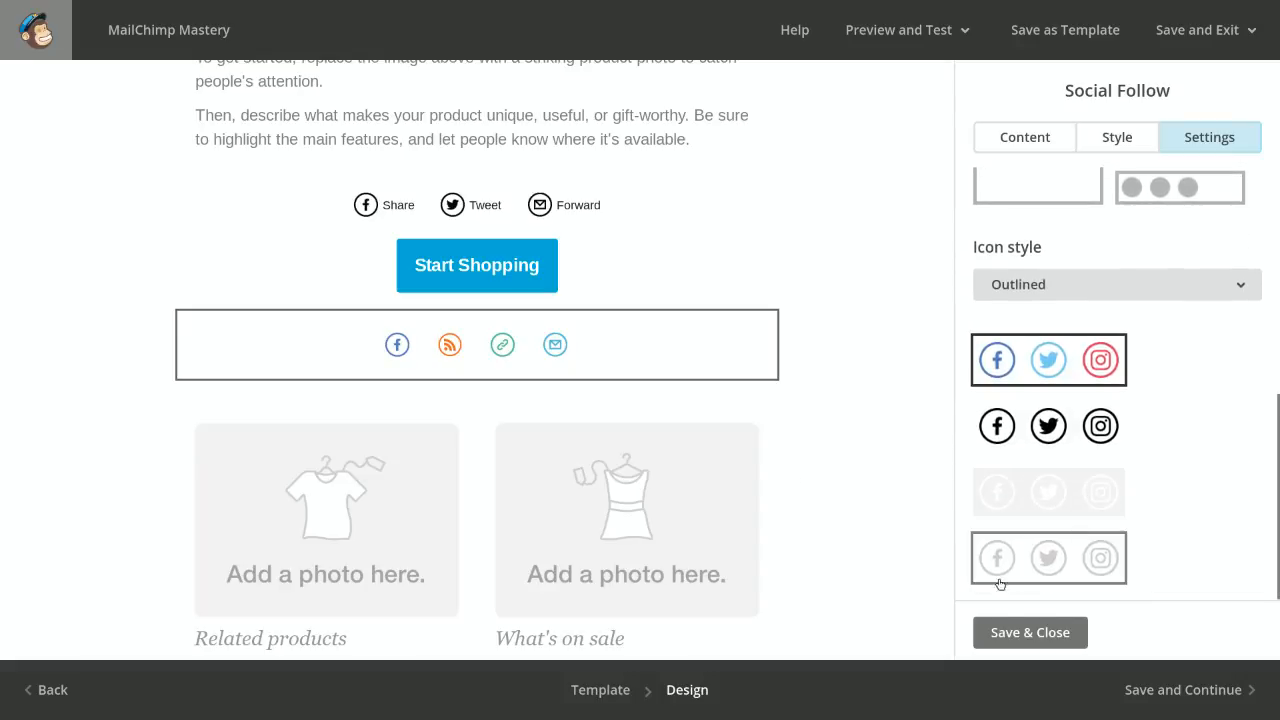
left_click(1030, 632)
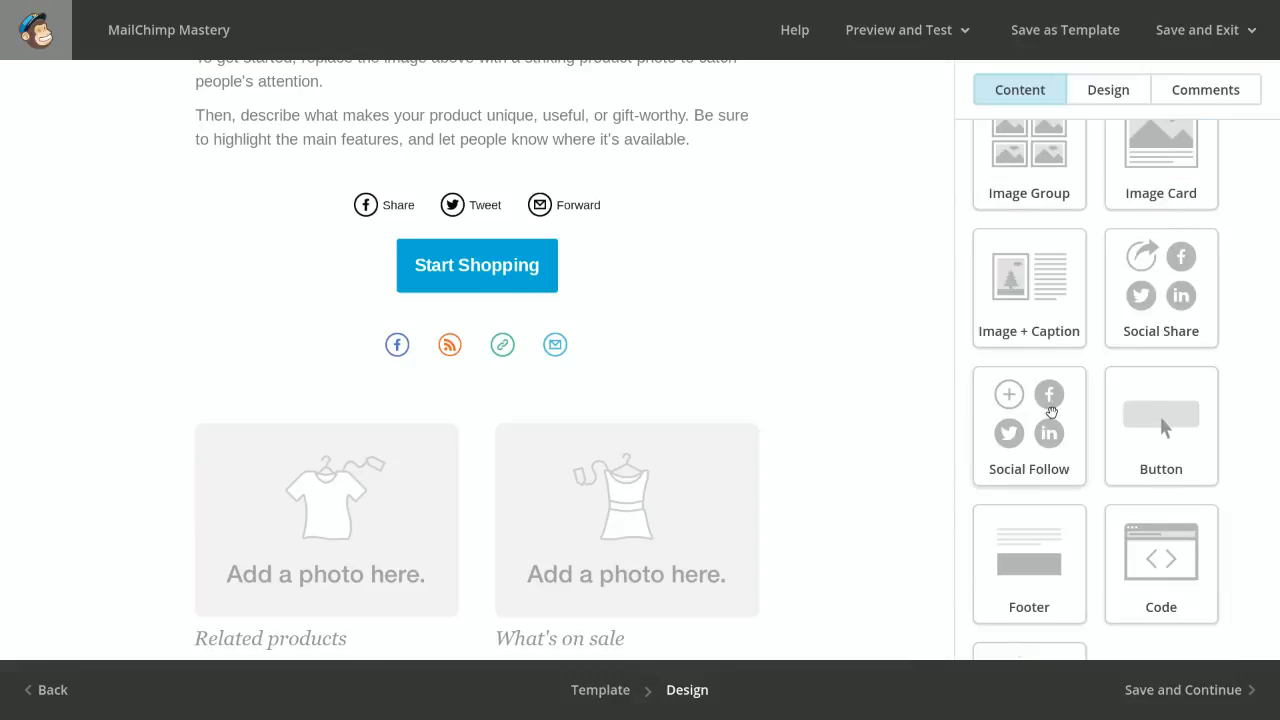
Open the footer block at the end of the email and examine its copyright, mailing address and unsubscribe text
scroll(1050, 411, "down", 2)
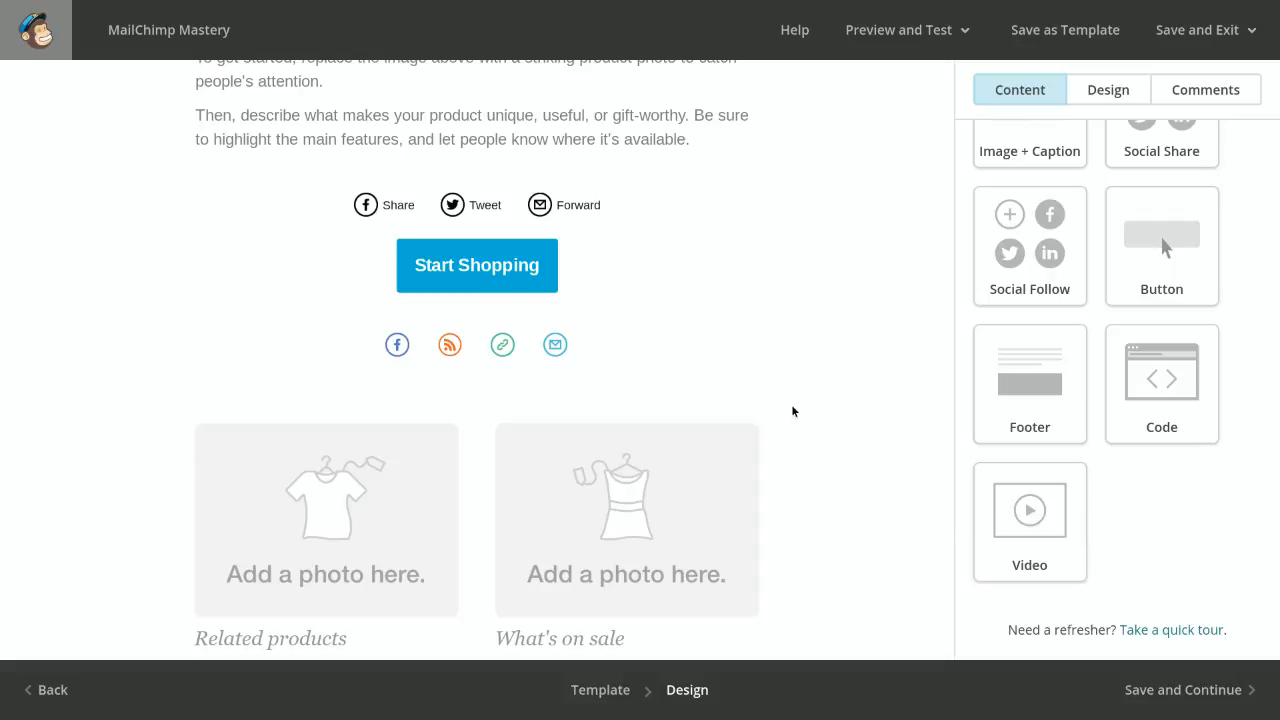
scroll(791, 411, "down", 5)
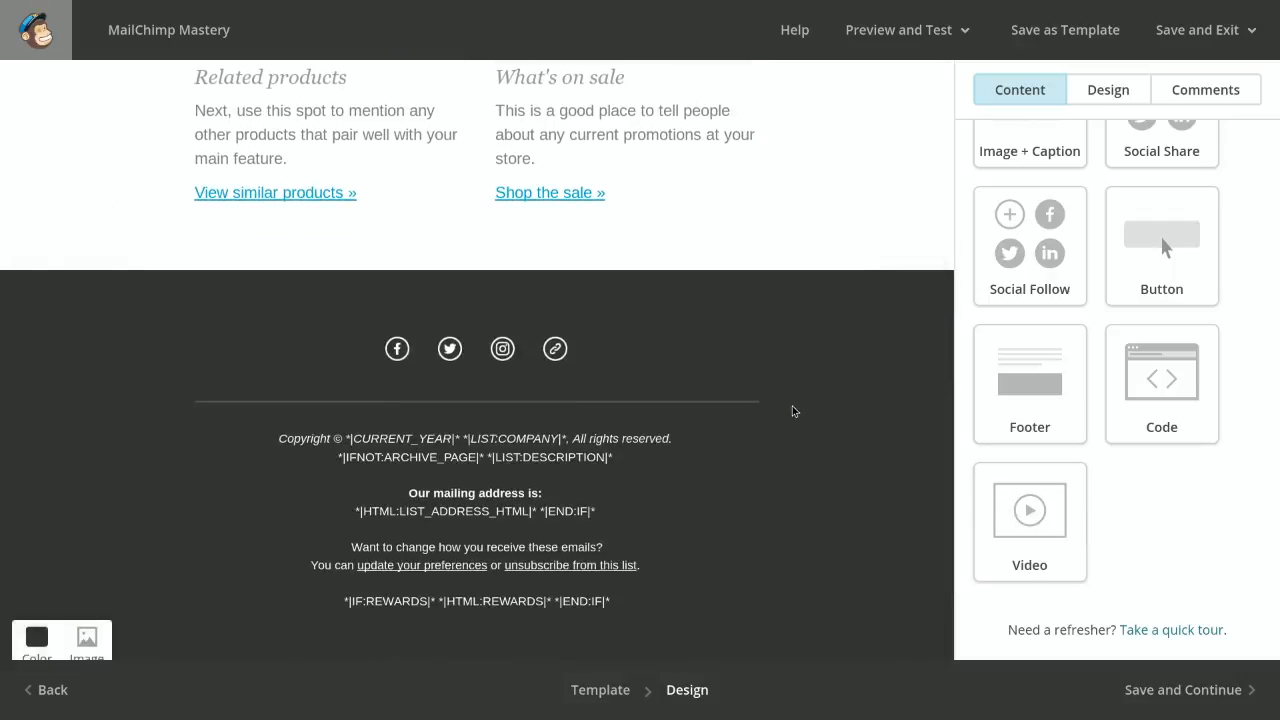
scroll(792, 411, "down", 1)
scroll(792, 411, "down", 1)
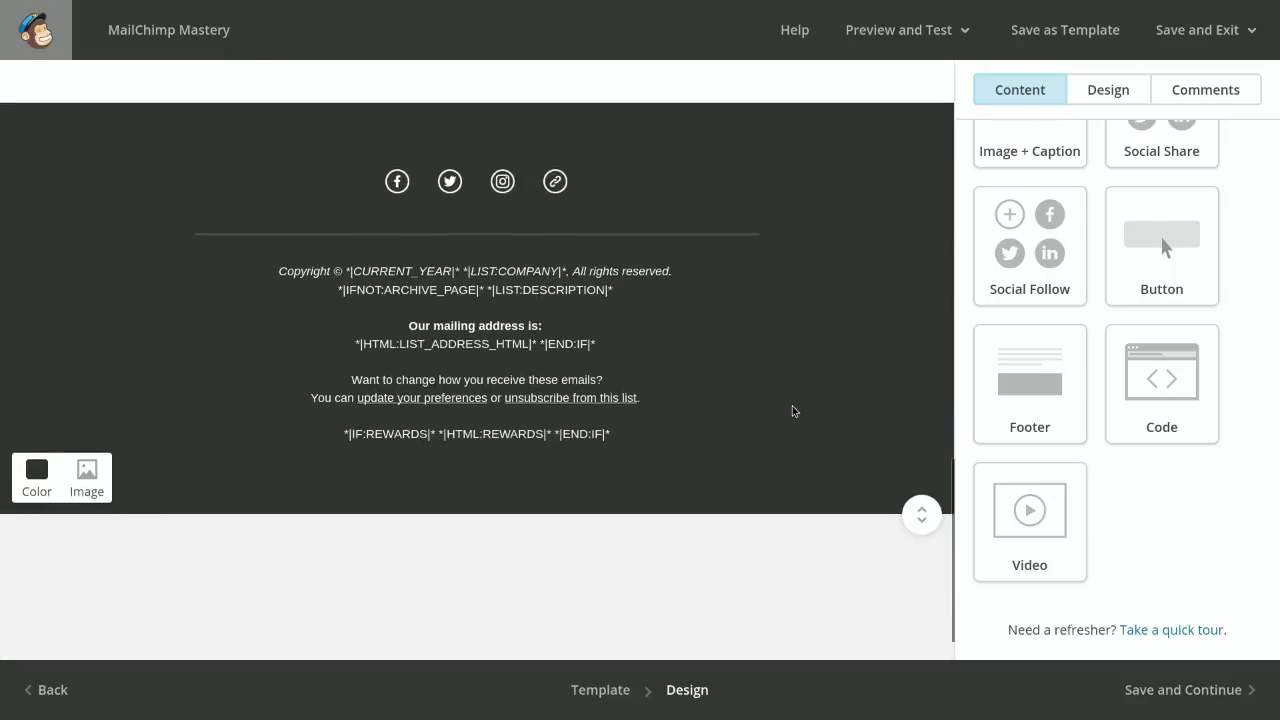
scroll(792, 411, "down", 1)
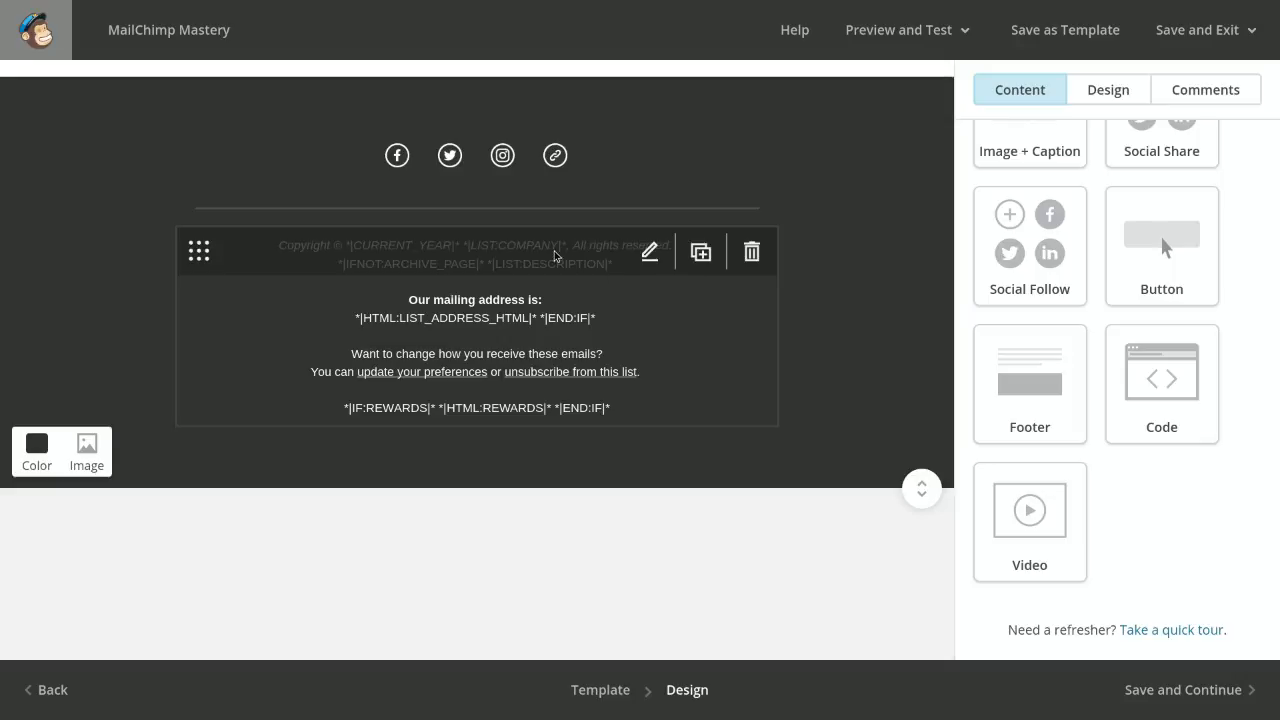
left_click(535, 323)
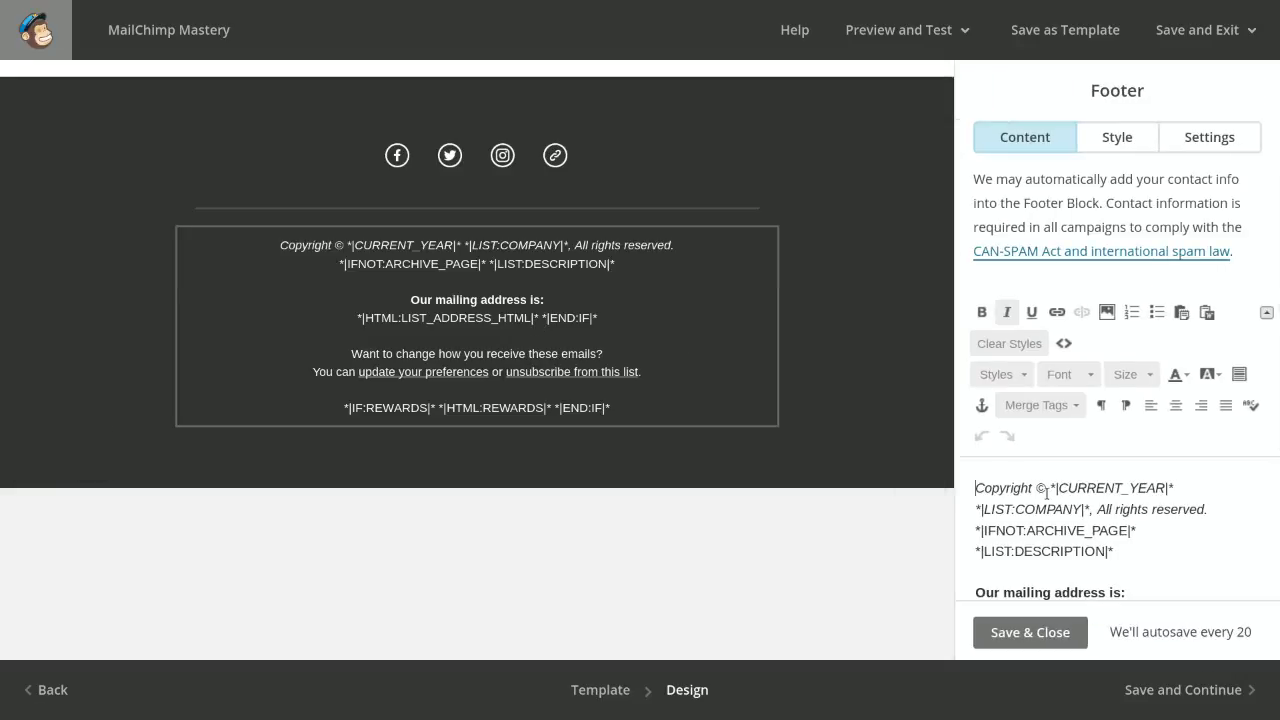
scroll(1046, 492, "down", 1)
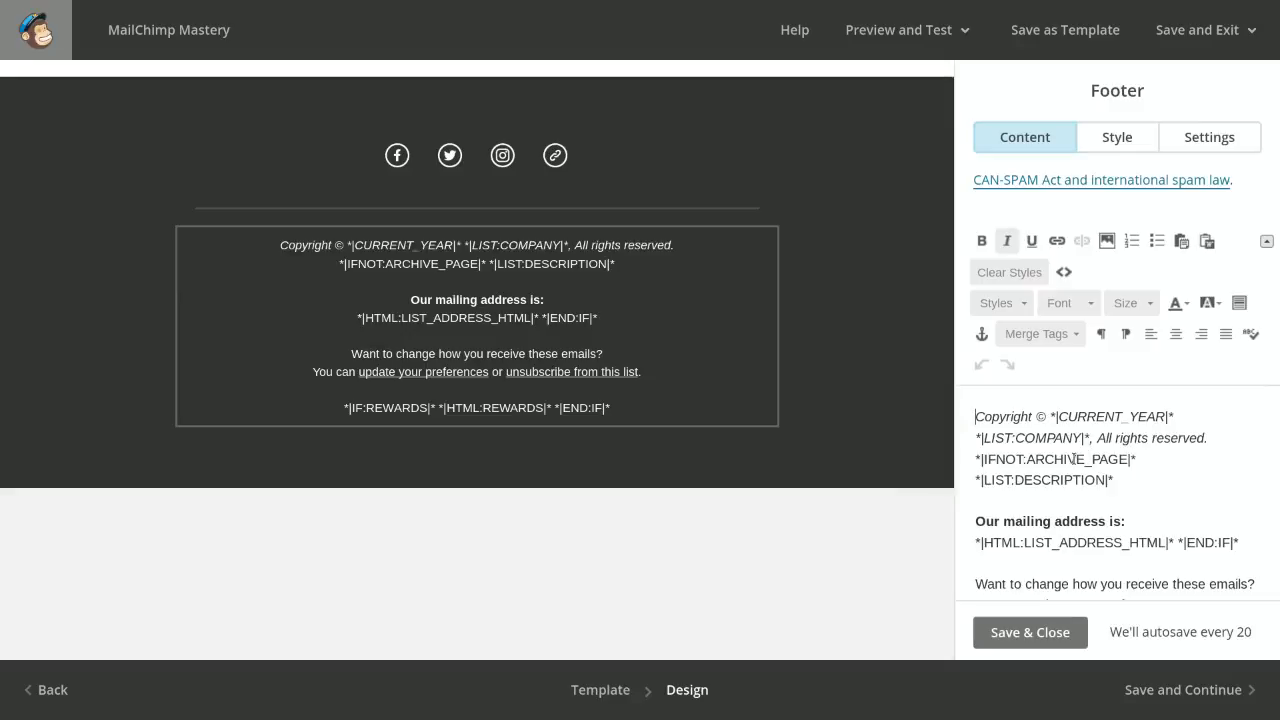
scroll(1073, 459, "down", 1)
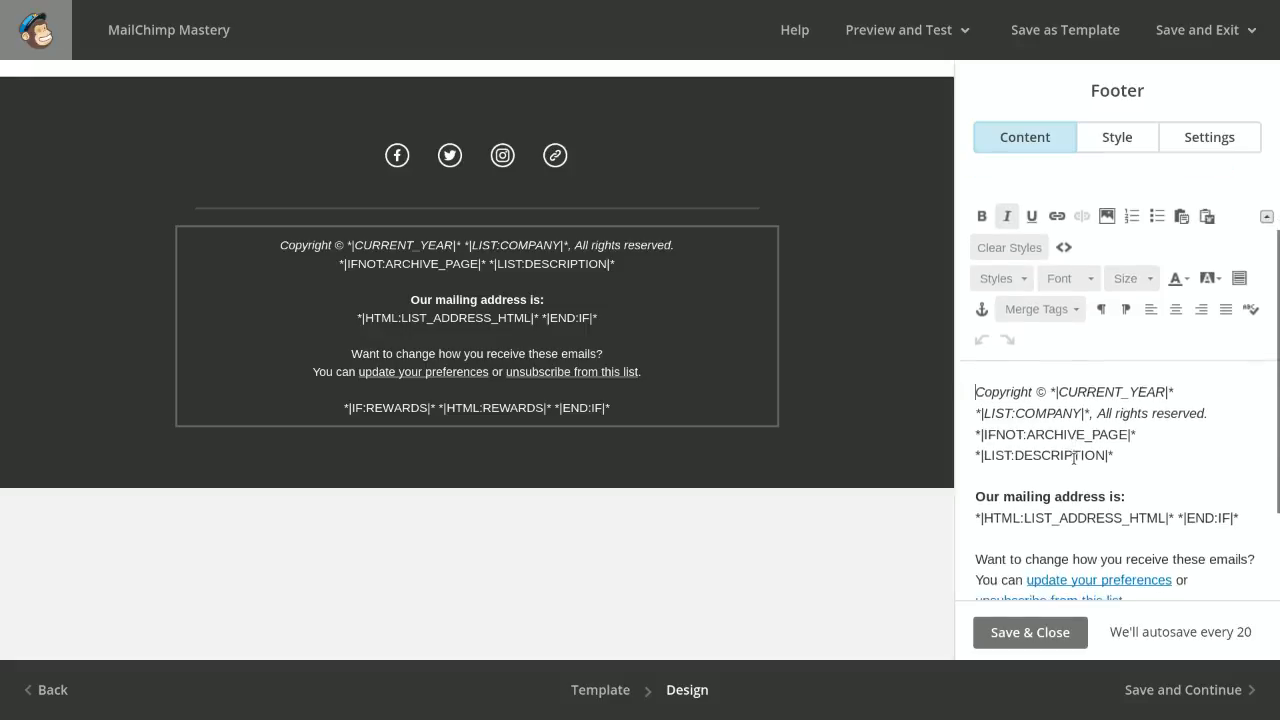
scroll(1100, 478, "down", 3)
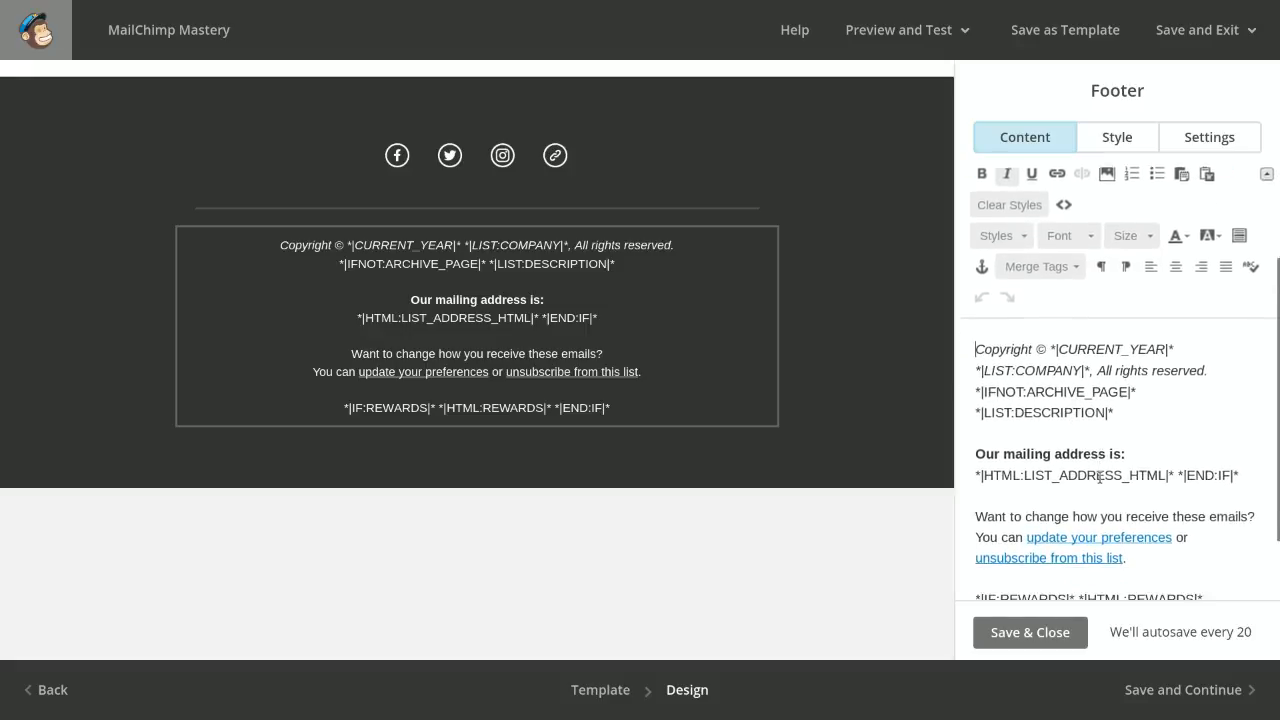
scroll(1100, 479, "down", 1)
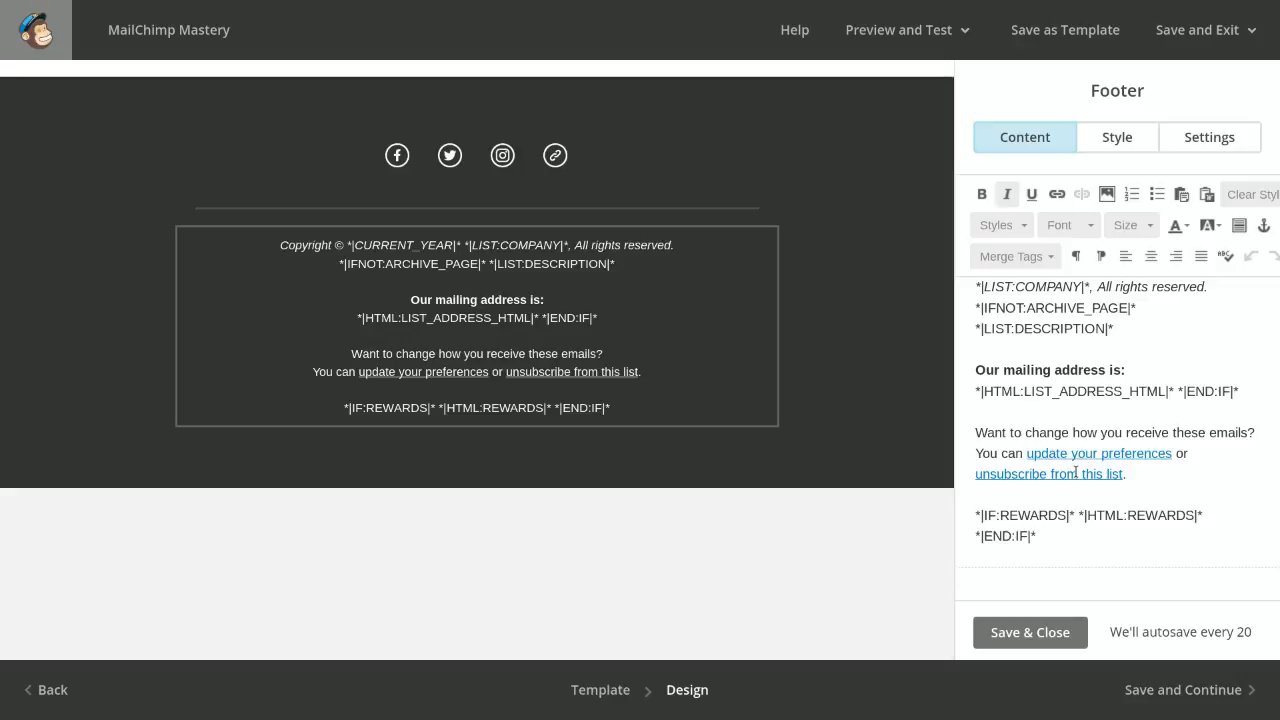
Delete the copyright line, the list description tags and the "Our mailing address is:" heading from the footer text, leaving no blank line above the address tag
scroll(1026, 365, "up", 2)
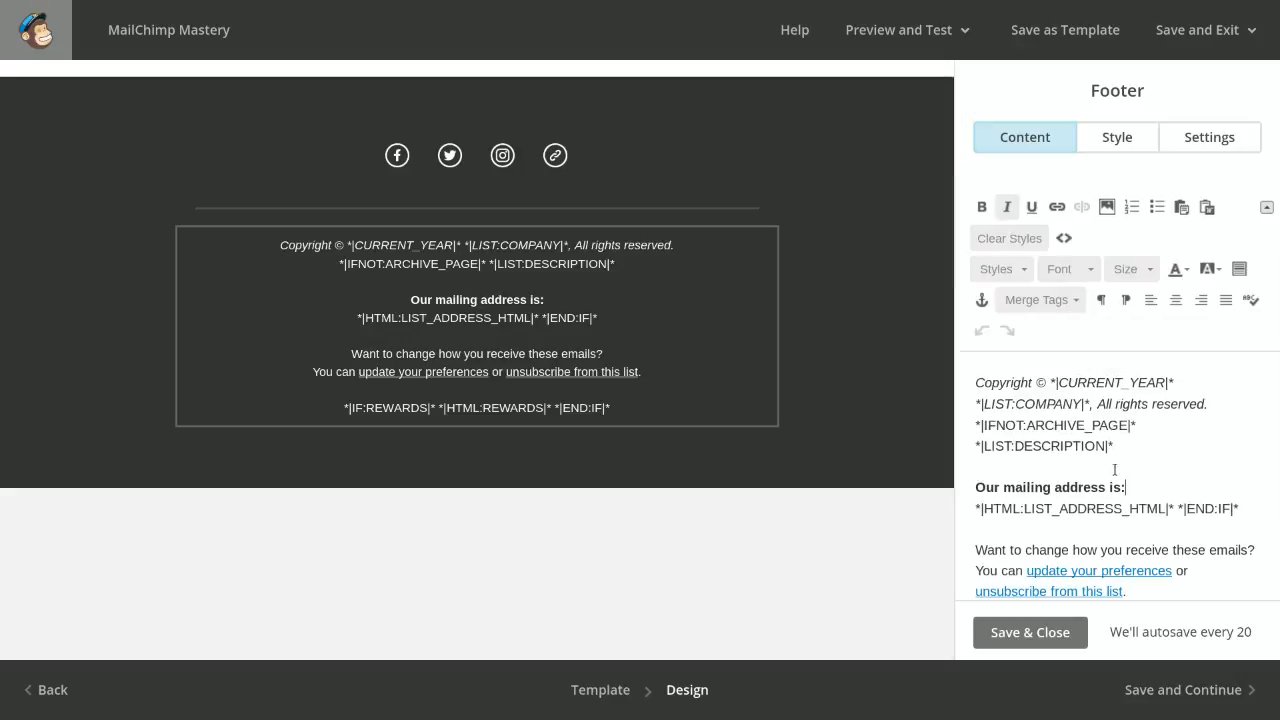
left_click_drag(1114, 469, 967, 369)
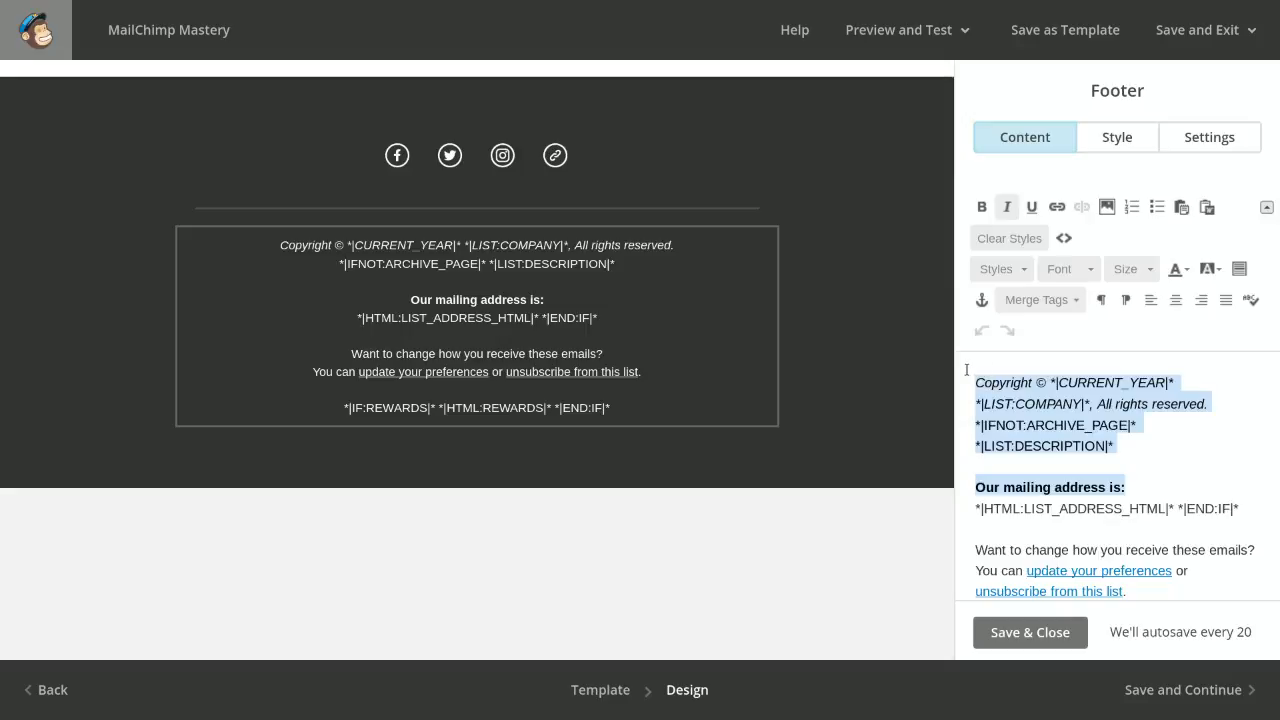
key("BackSpace")
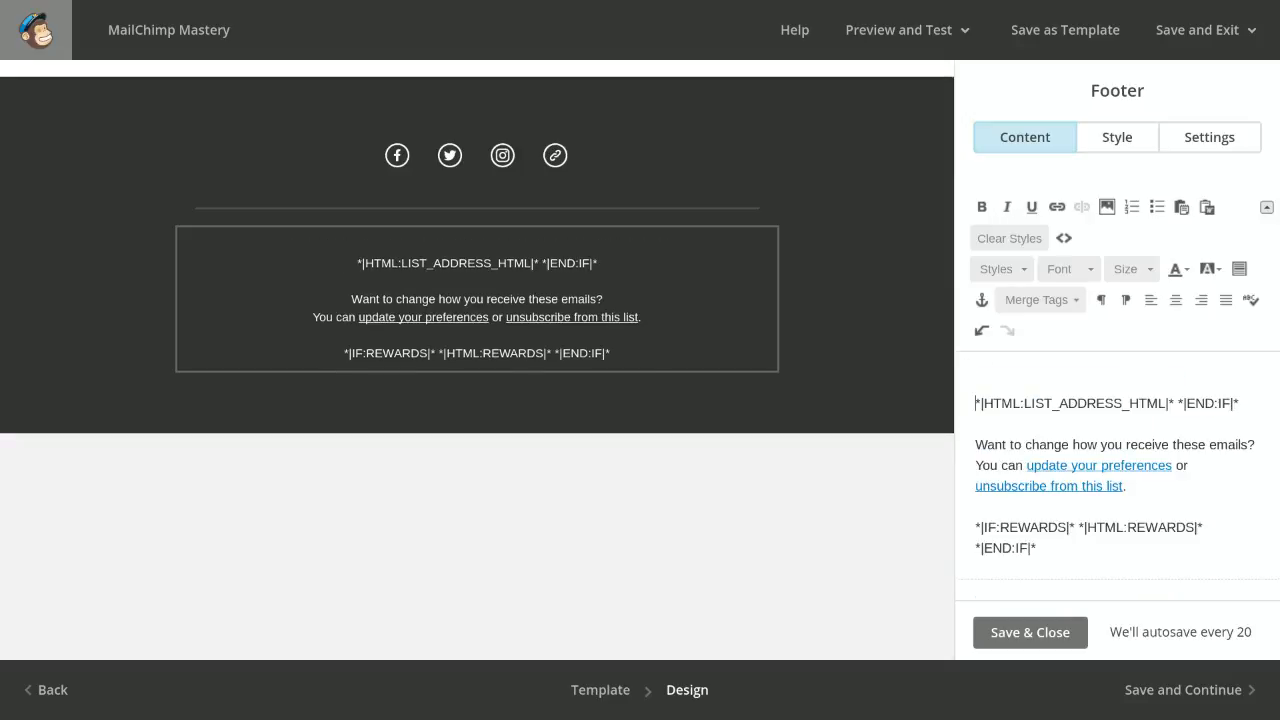
key("BackSpace")
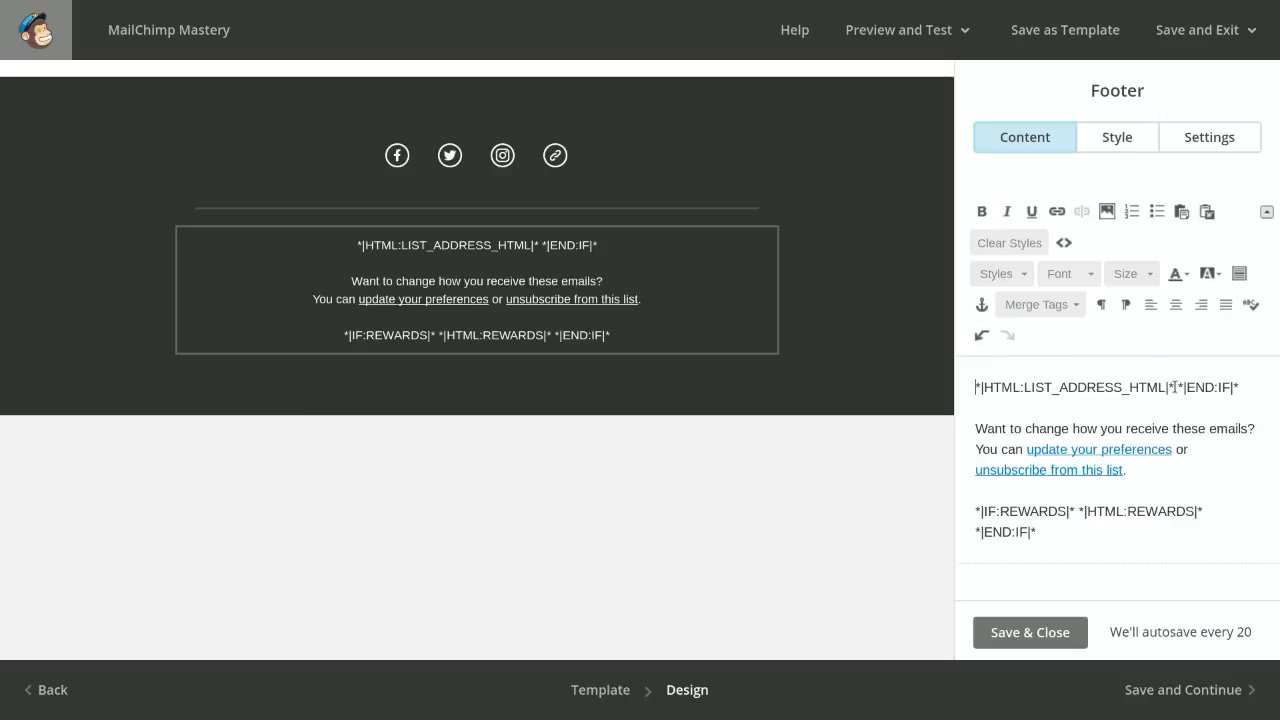
Remove the *|END:IF|* tag after the address tag and the "Want to change how you receive these emails? You can" wording, closing the gaps between lines
left_click_drag(1174, 387, 1240, 397)
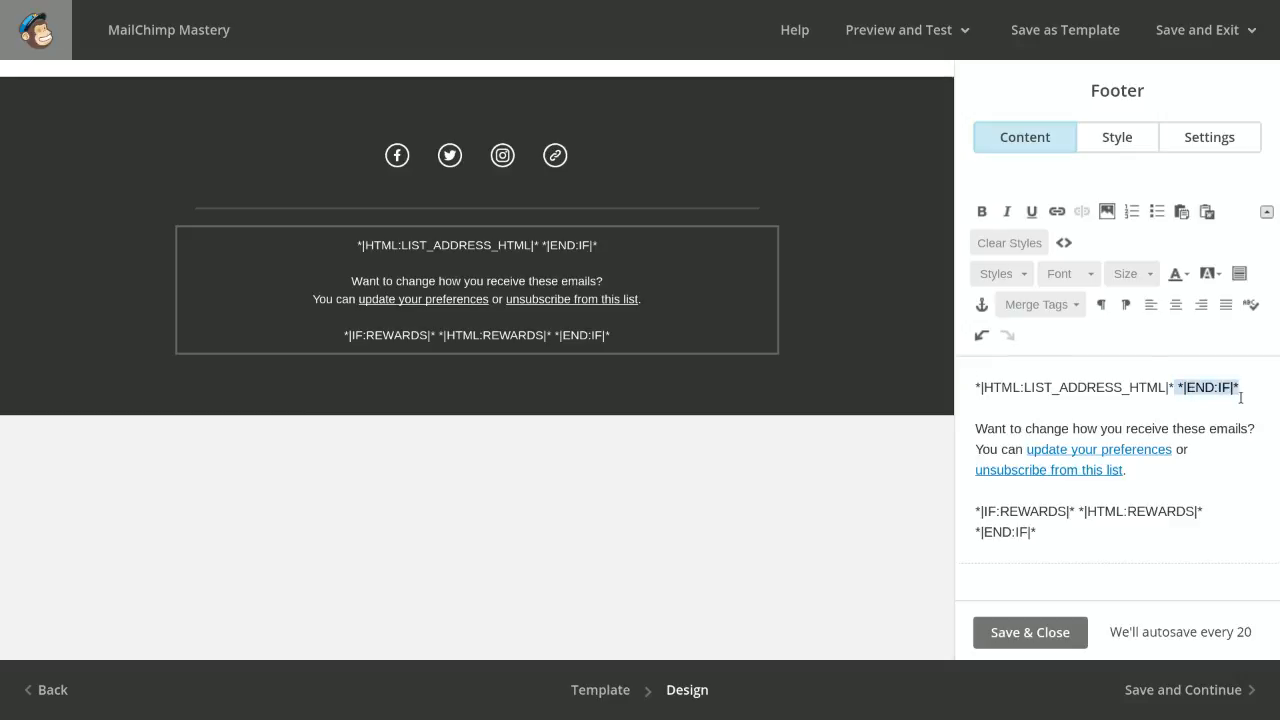
key("BackSpace")
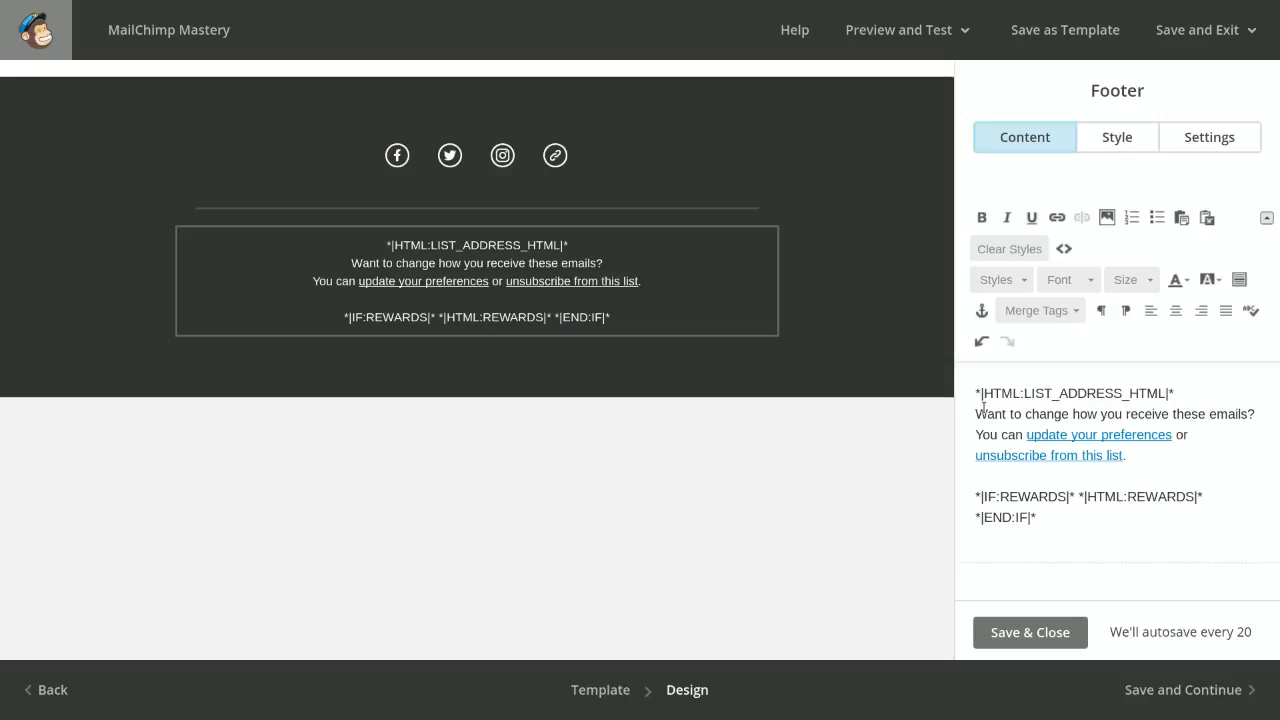
left_click_drag(977, 411, 1025, 434)
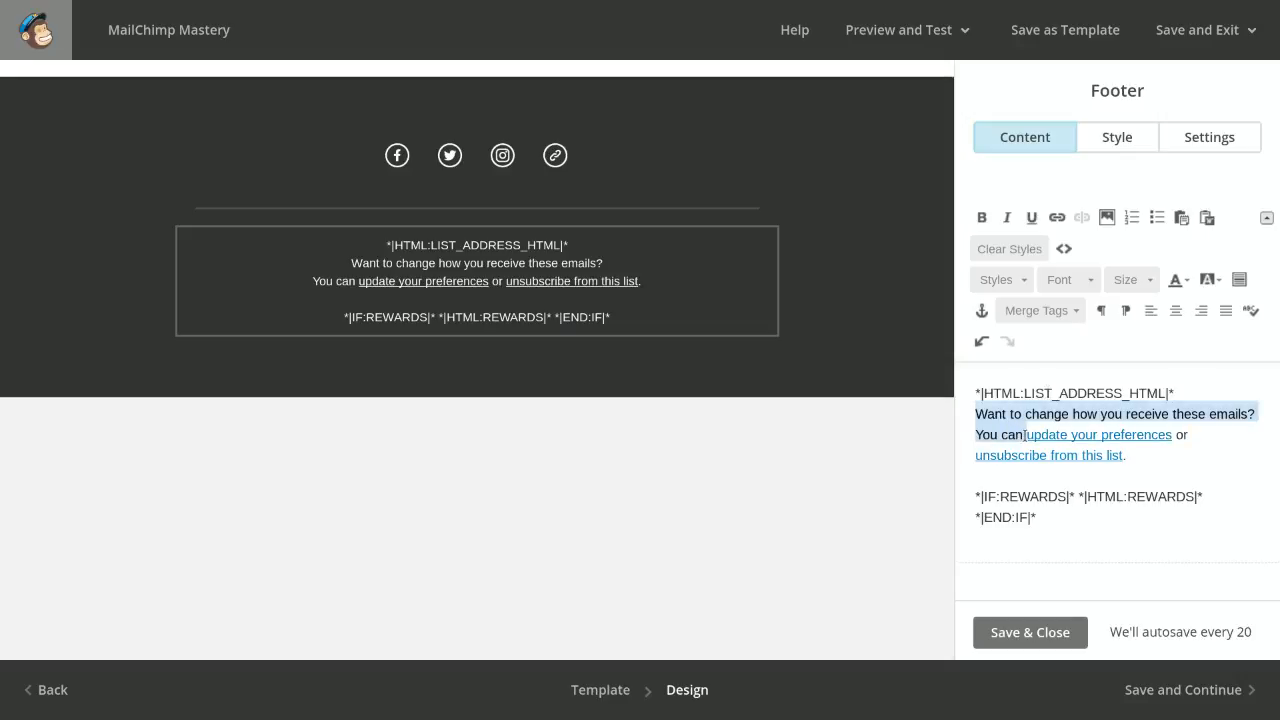
key("BackSpace")
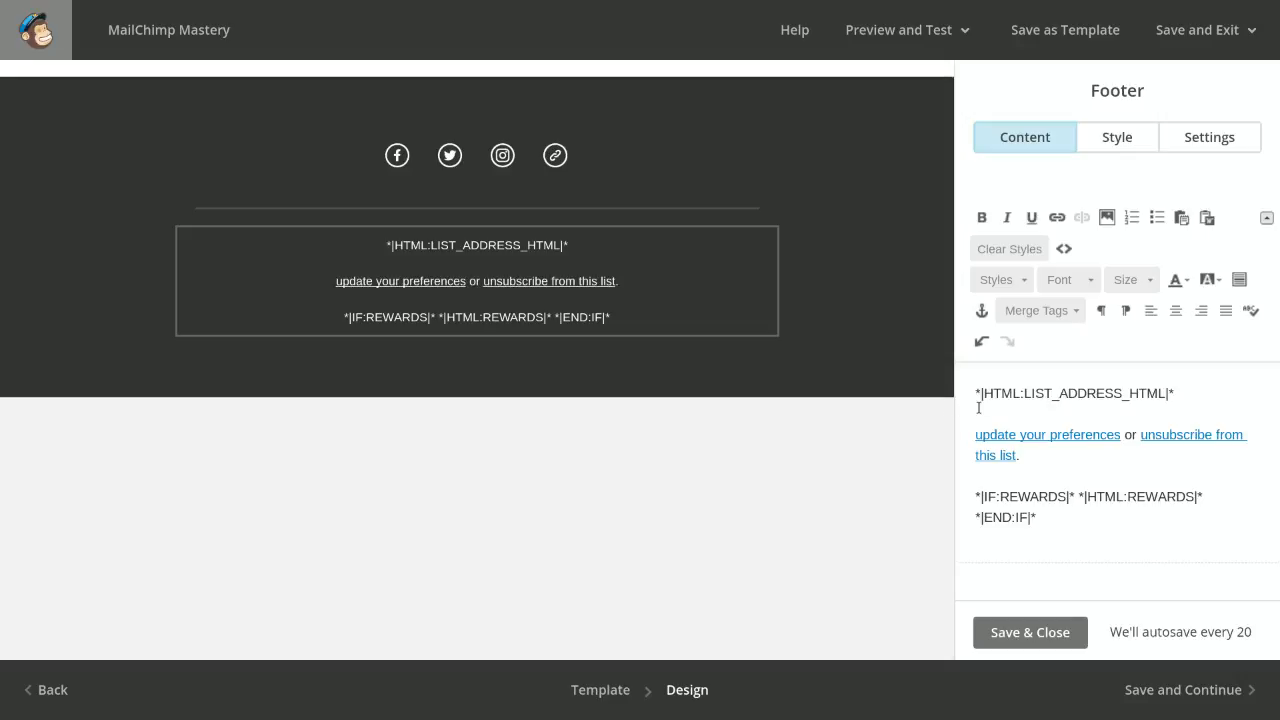
key("BackSpace")
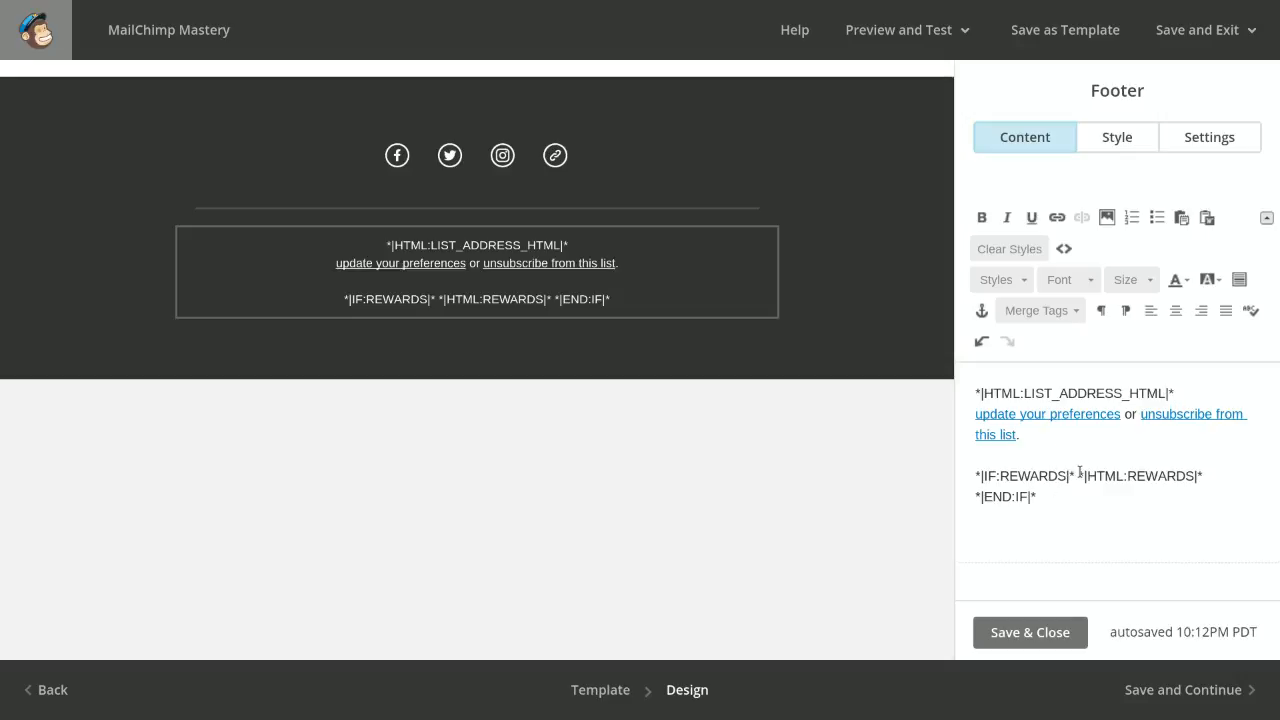
Strip the *|IF:REWARDS|* and *|END:IF|* tags around *|HTML:REWARDS|* and remove the blank line above it
left_click_drag(1079, 472, 975, 474)
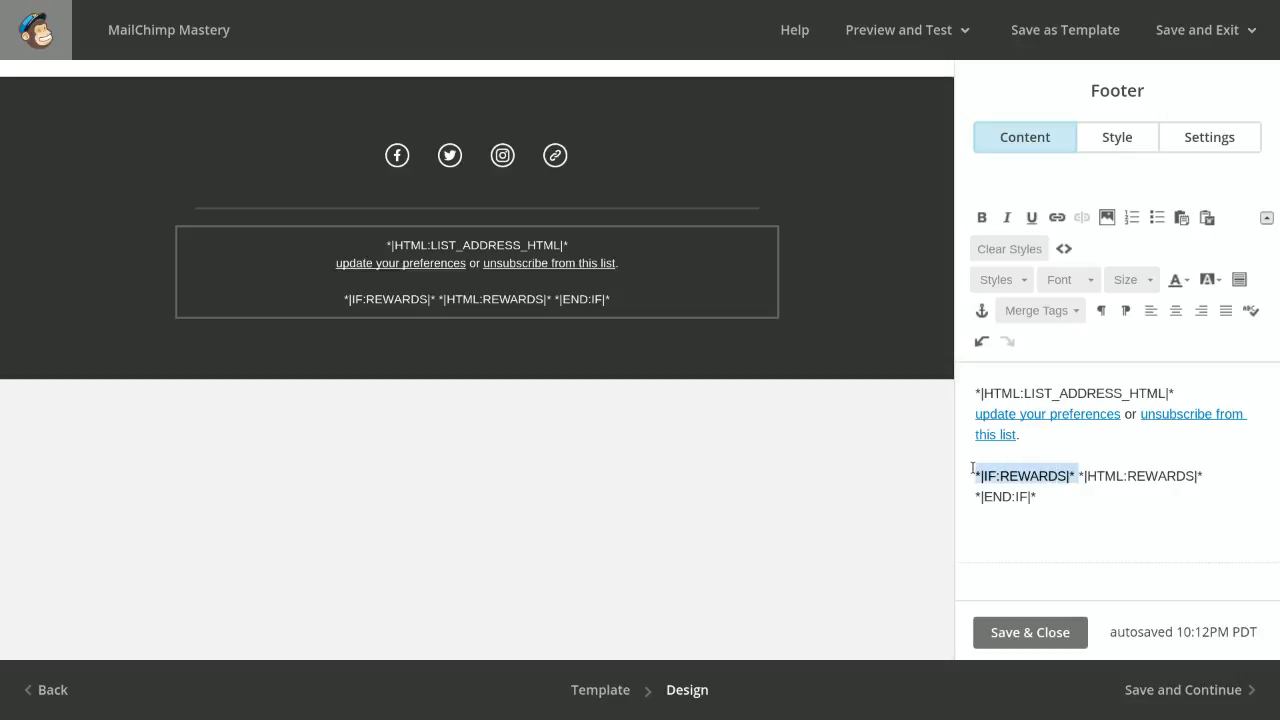
key("BackSpace")
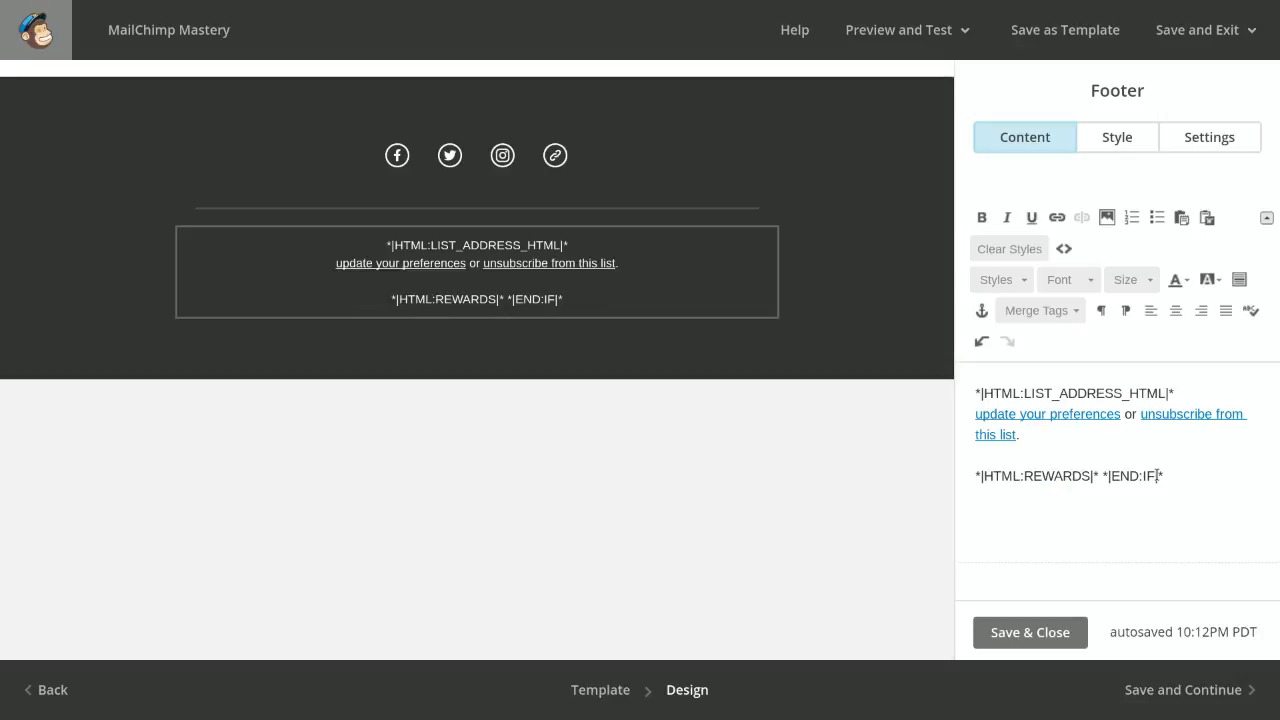
left_click(1184, 474)
key("BackSpace")
key("BackSpace")
key("BackSpace")
key("BackSpace")
key("BackSpace")
key("BackSpace")
key("BackSpace")
key("BackSpace")
key("BackSpace")
key("BackSpace")
key("BackSpace")
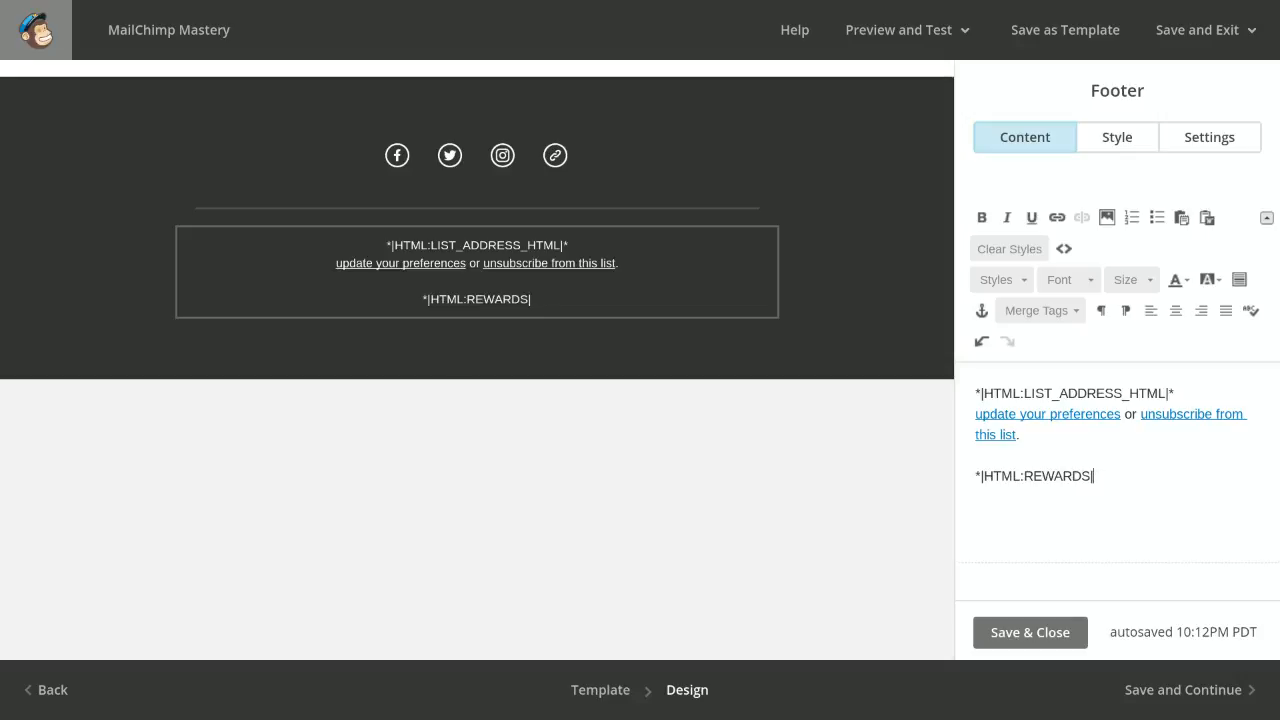
type("*")
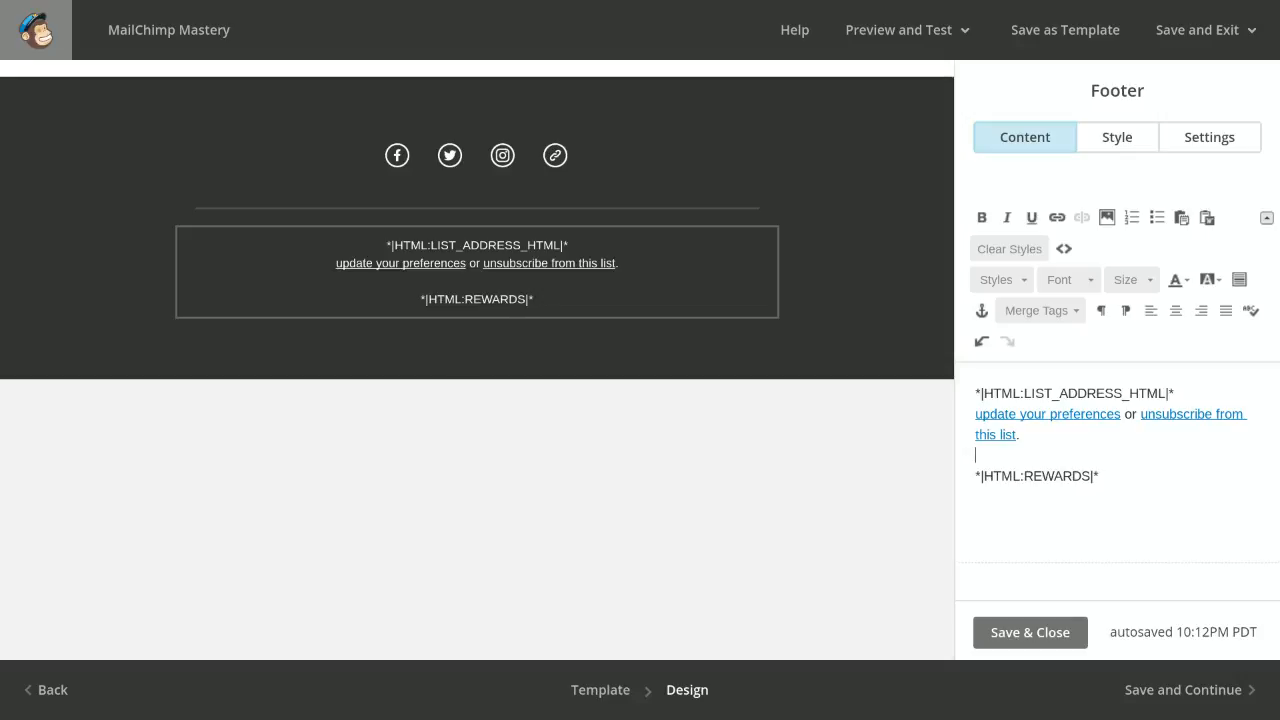
key("BackSpace")
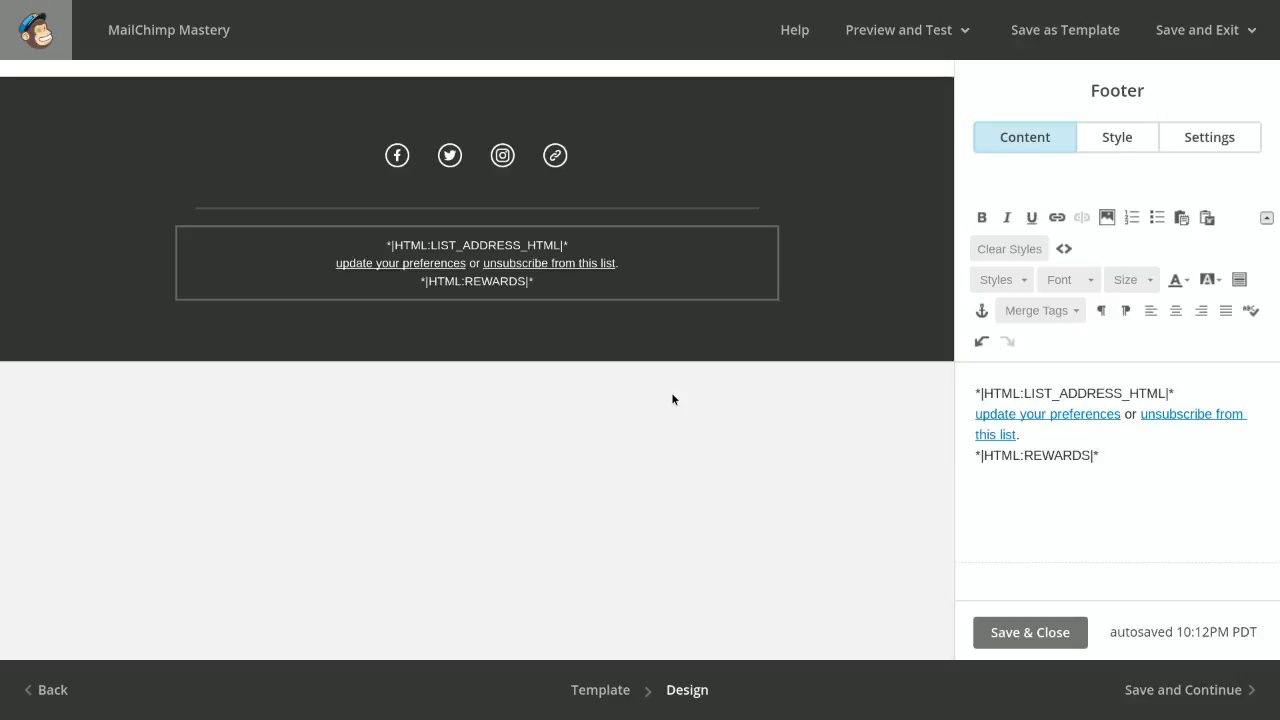
Check the shortened footer in the email layout, and save and close the footer block
scroll(672, 399, "up", 1)
scroll(672, 399, "up", 3)
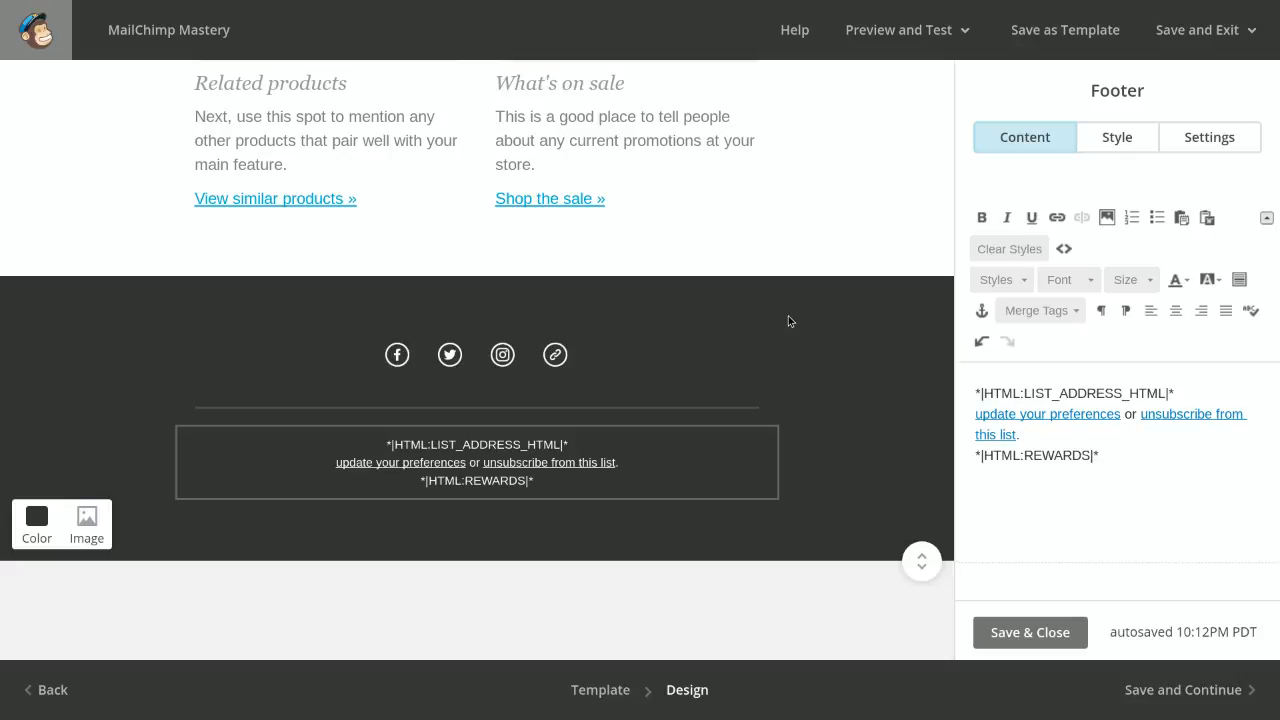
scroll(790, 320, "up", 1)
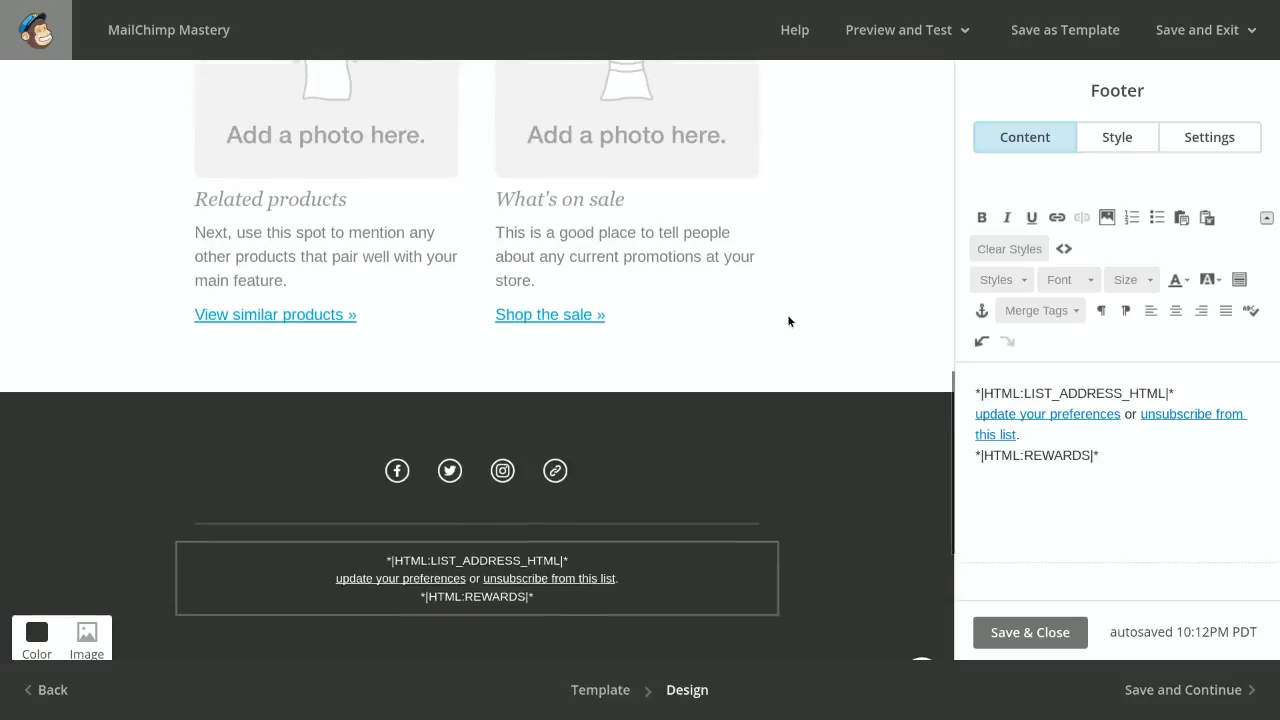
scroll(790, 320, "down", 3)
scroll(788, 320, "down", 1)
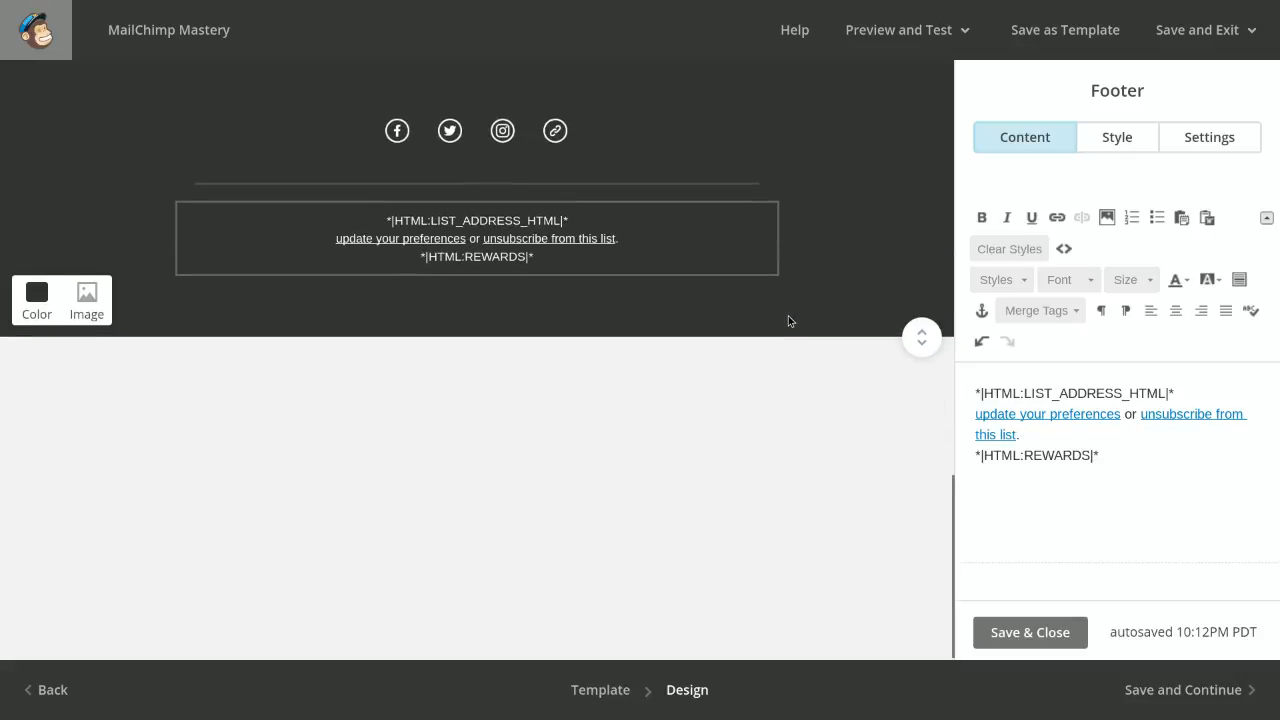
scroll(788, 320, "up", 3)
scroll(788, 321, "down", 1)
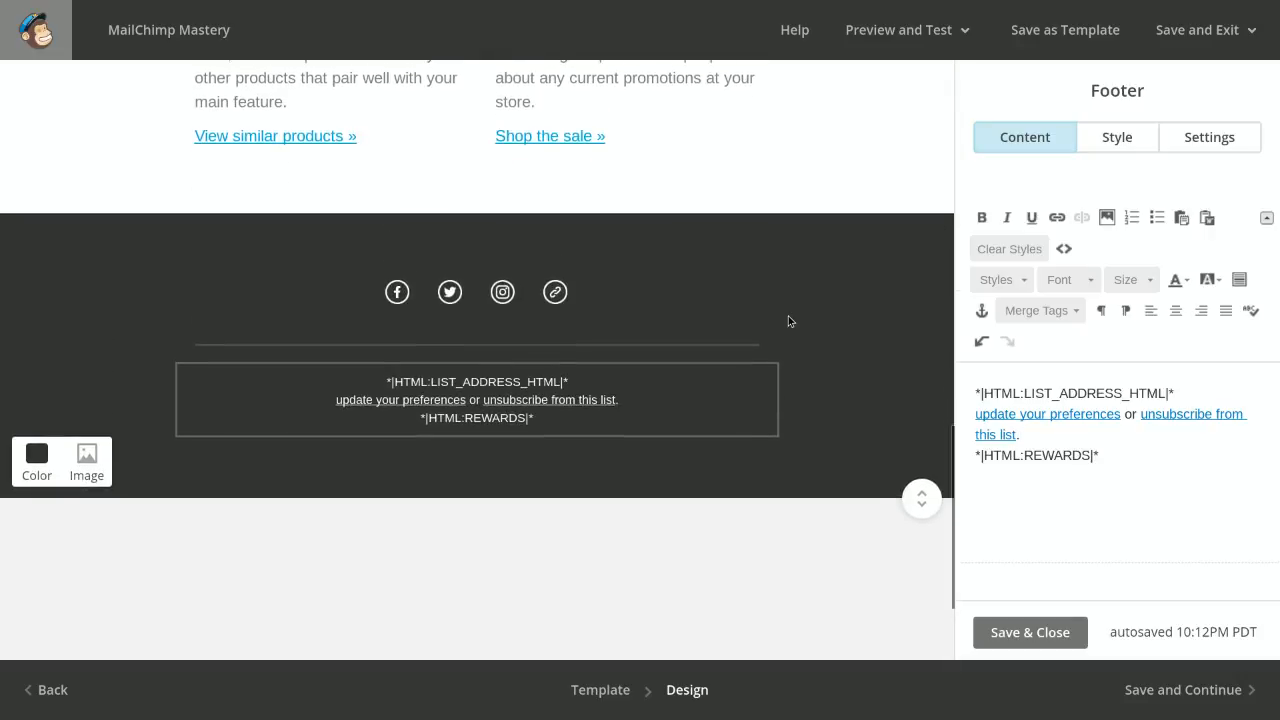
left_click(1003, 645)
scroll(904, 368, "up", 2)
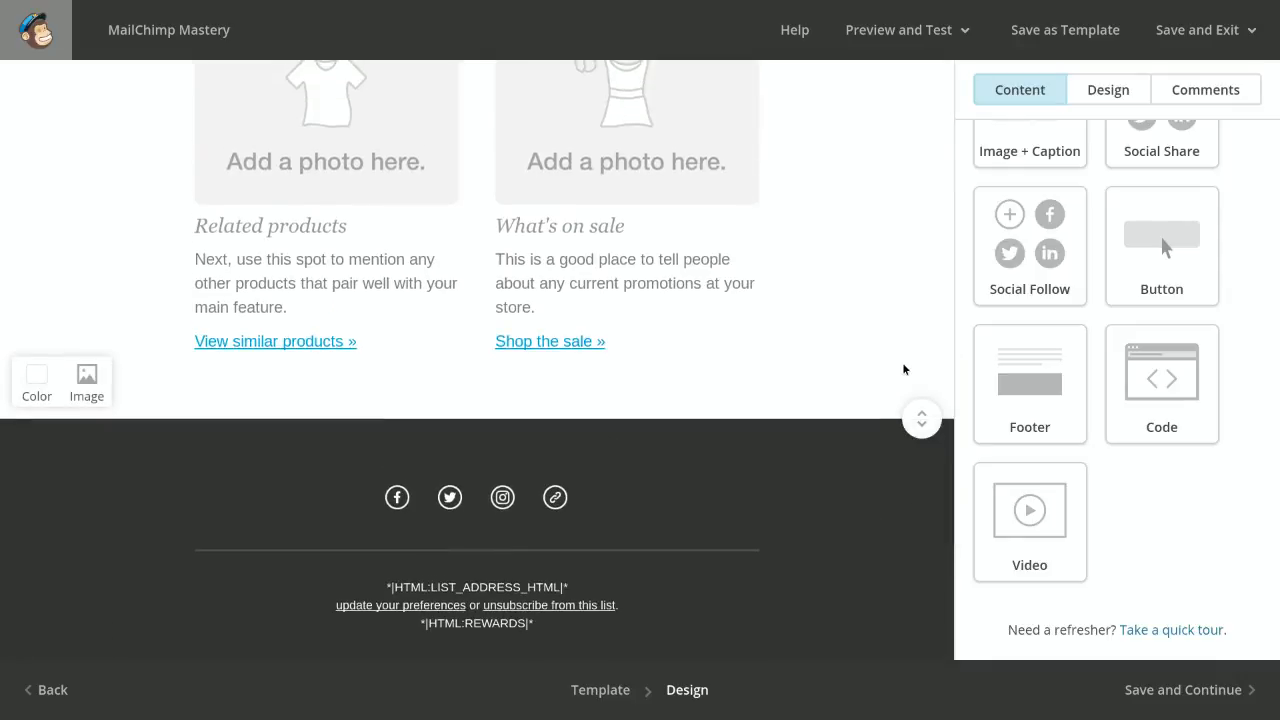
scroll(789, 467, "up", 2)
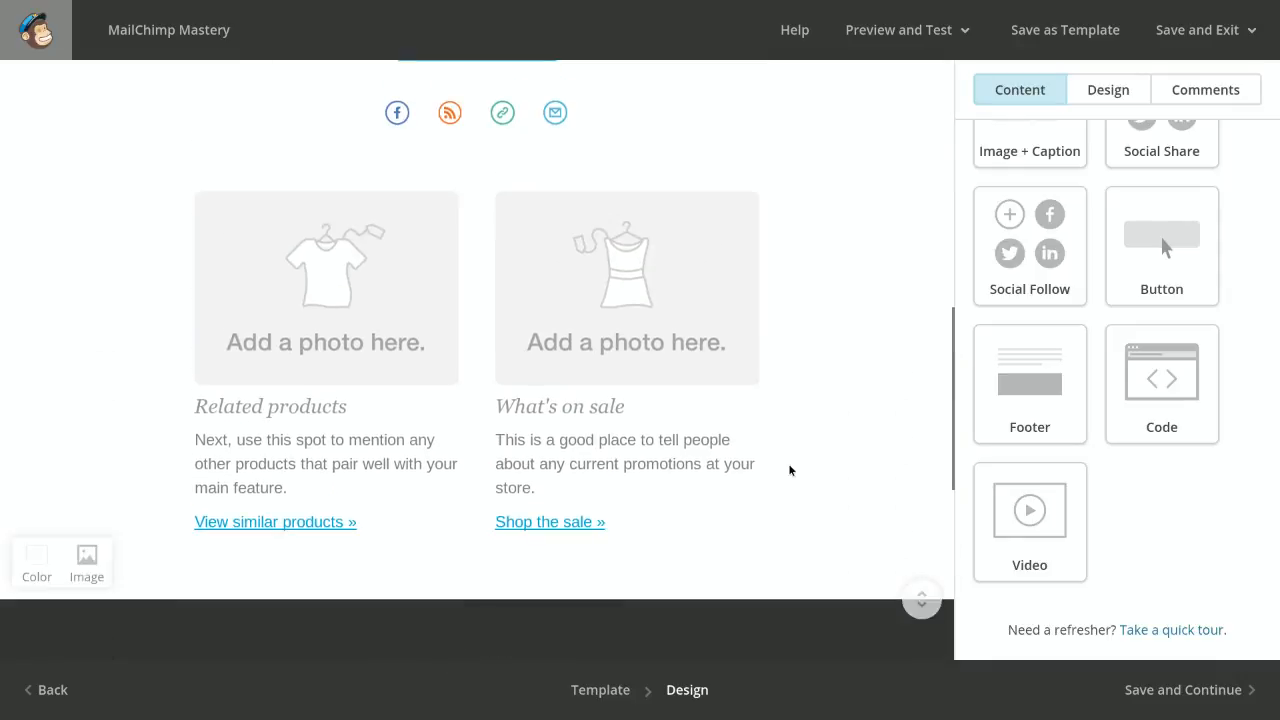
Open the MonkeyRewards design settings, examine the available badges against the footer's rewards tag, and return to the design categories
left_click(1108, 92)
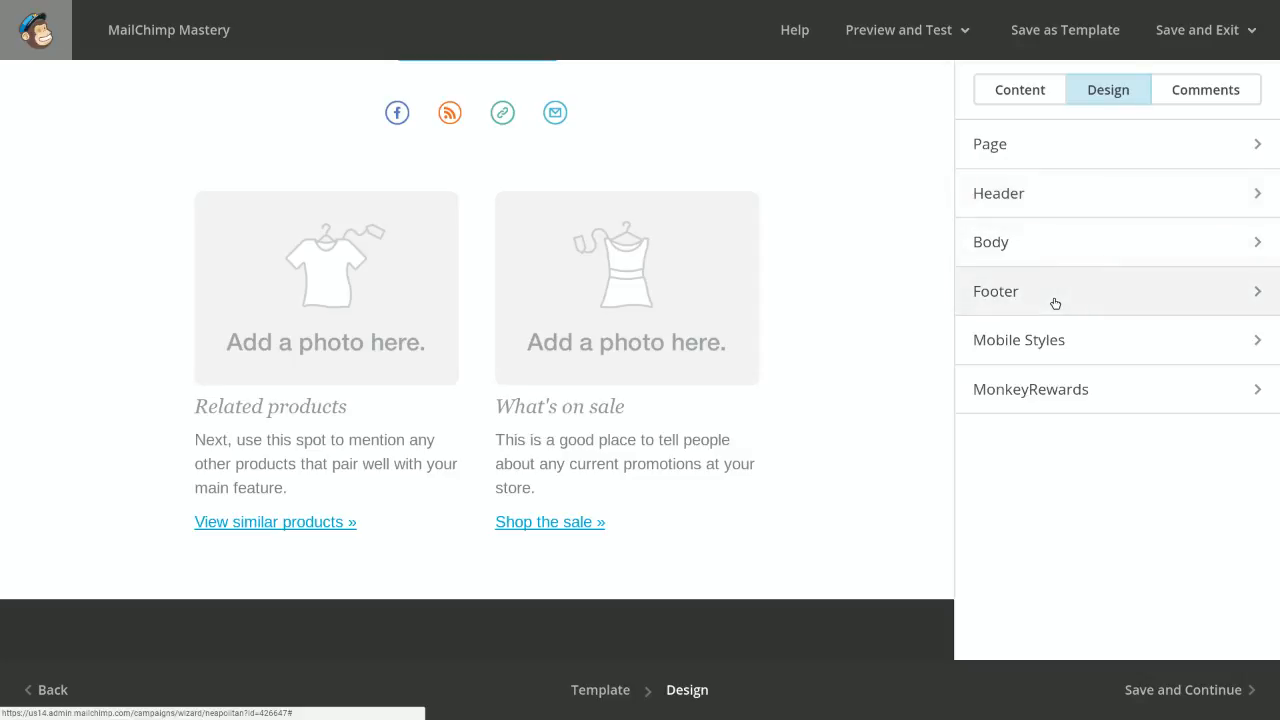
left_click(1042, 406)
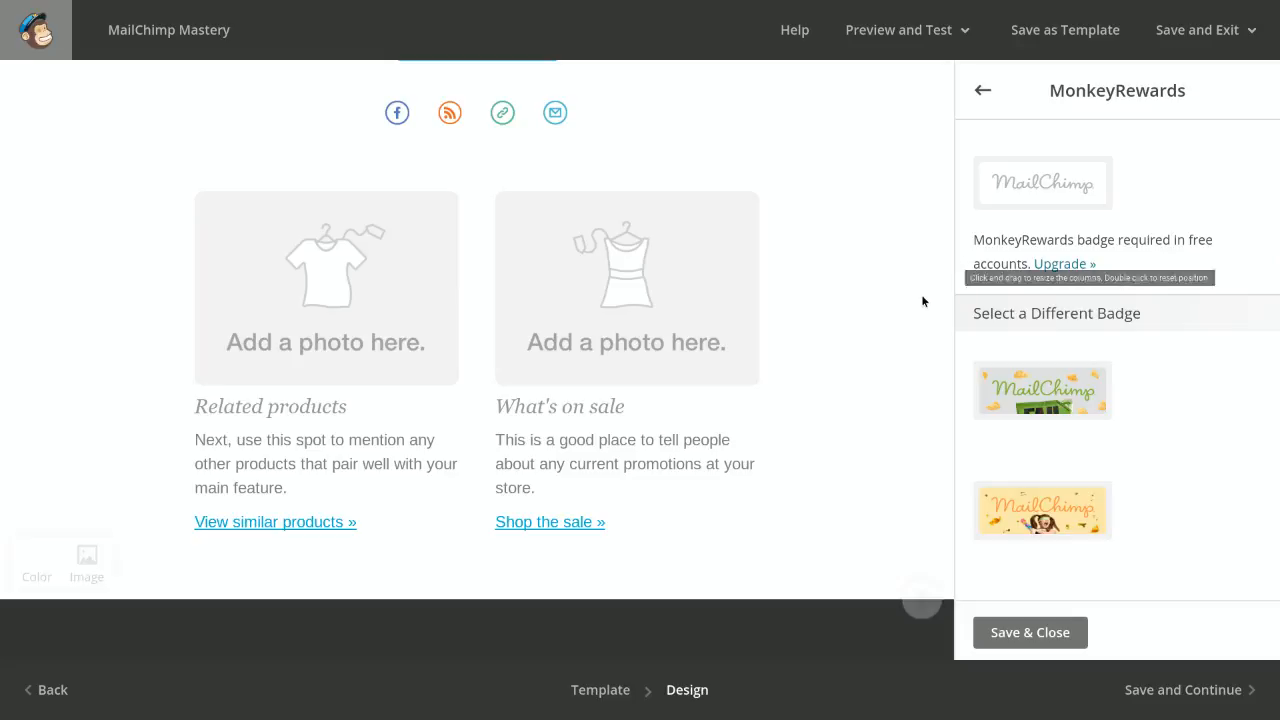
scroll(921, 294, "down", 1)
scroll(921, 301, "down", 4)
mouse_move(543, 491)
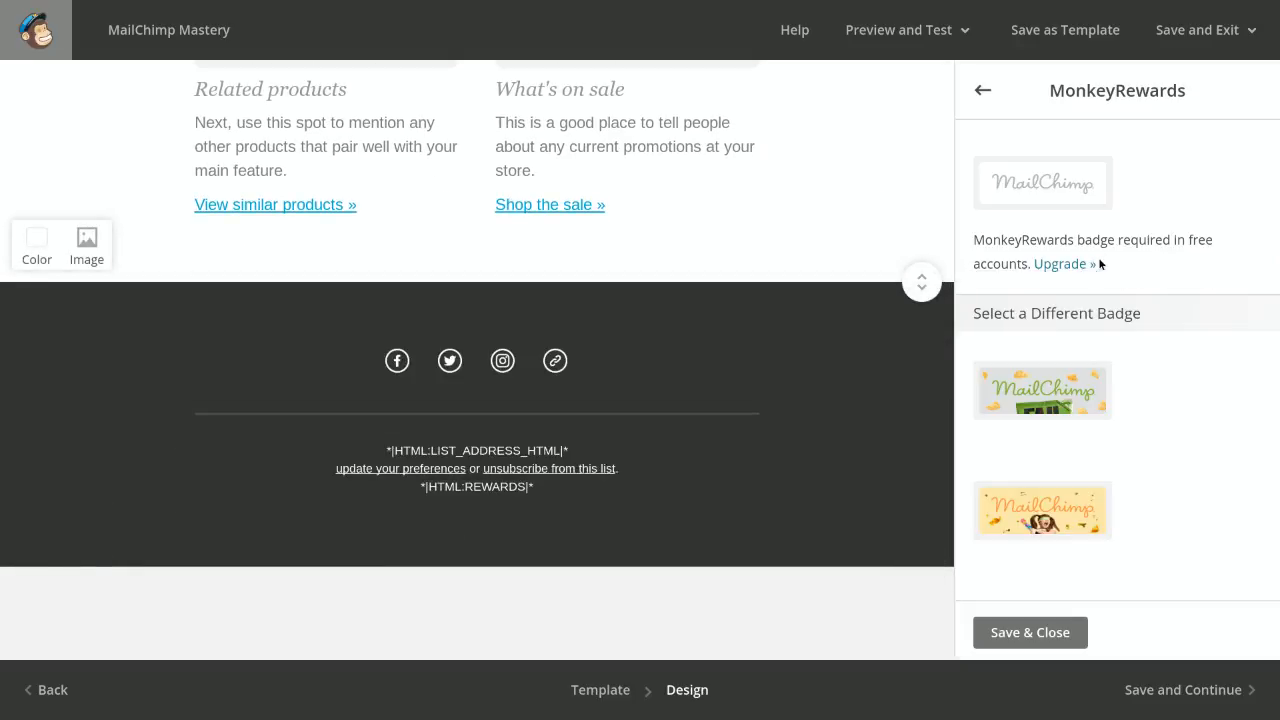
scroll(1045, 410, "down", 12)
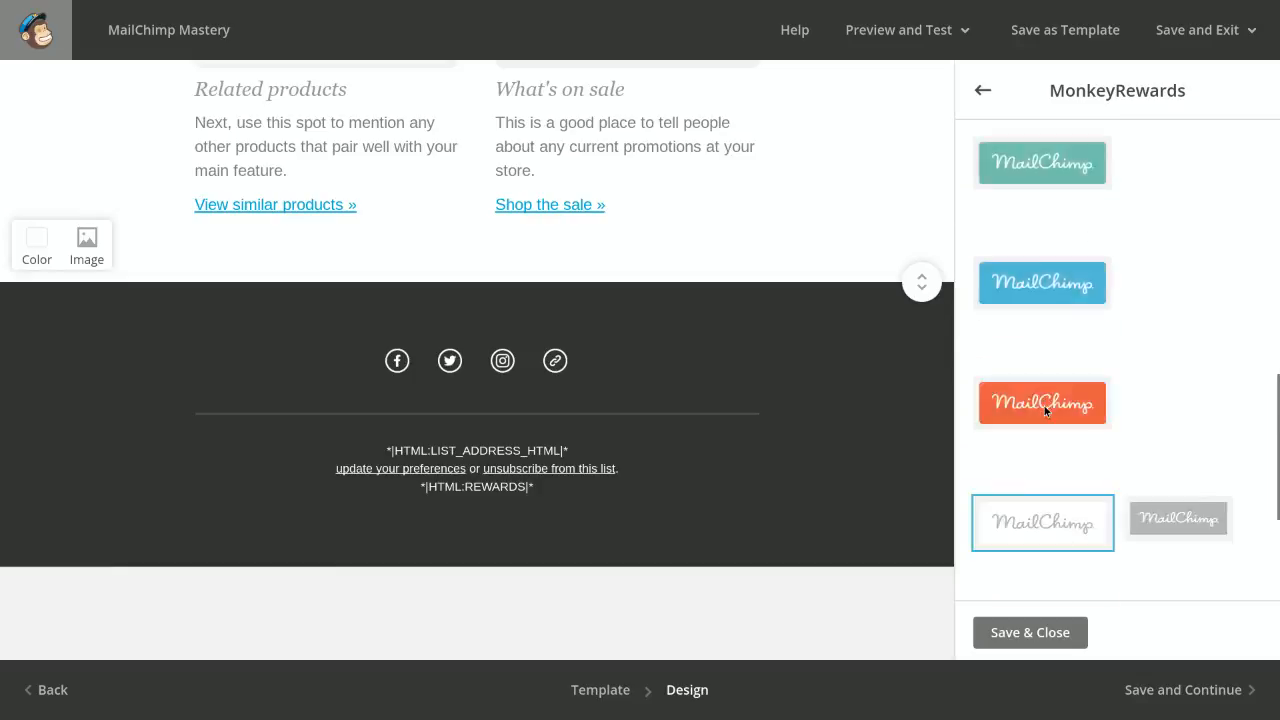
scroll(1045, 405, "up", 12)
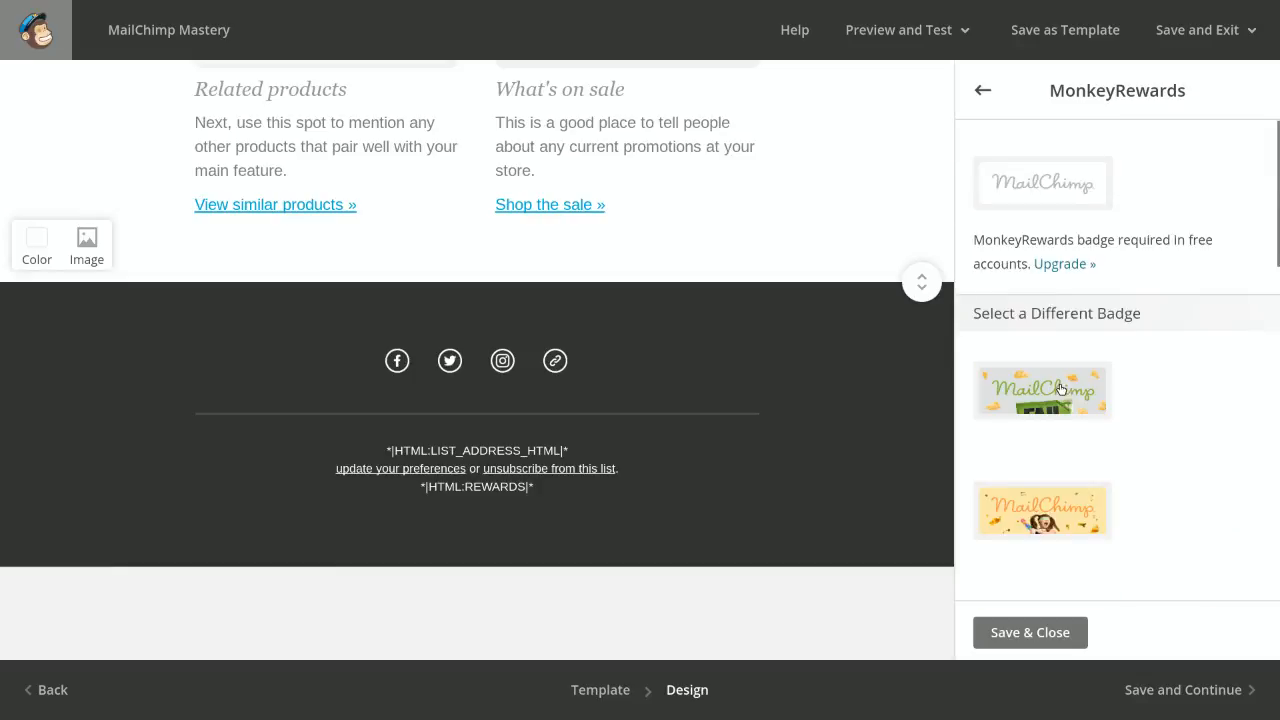
left_click(983, 92)
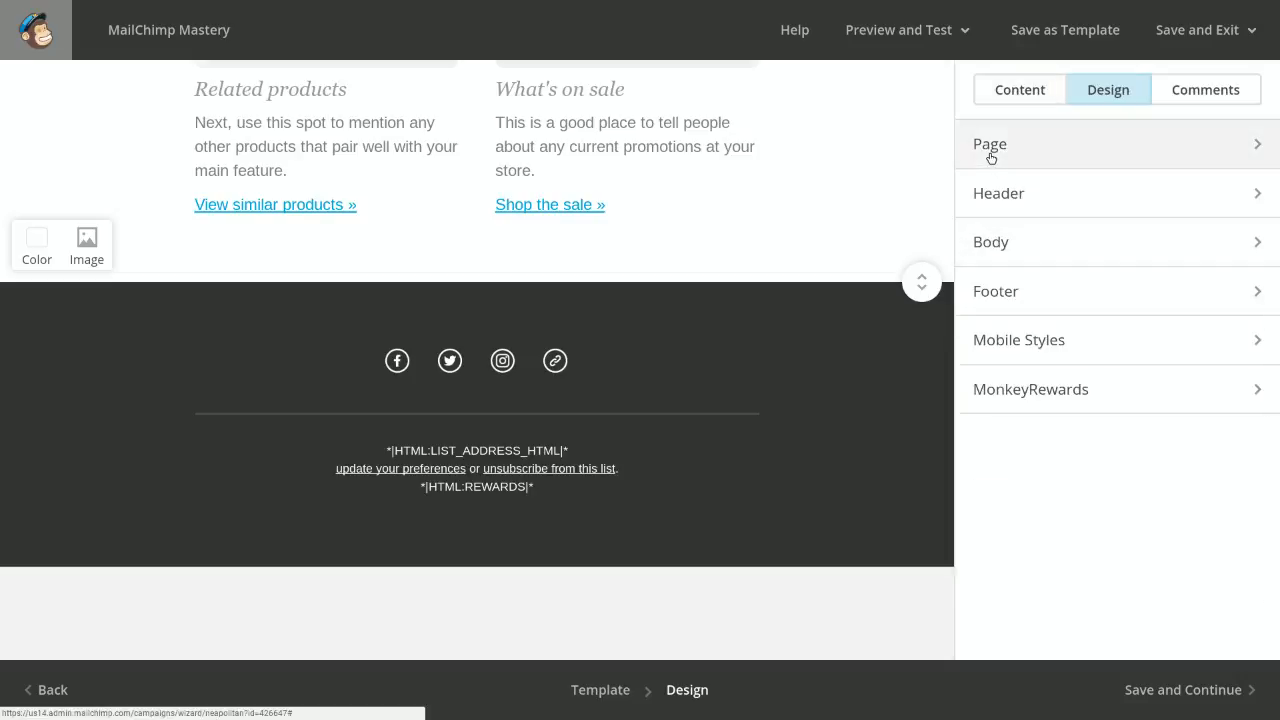
Open the Page design settings and examine the font, size, colour, alignment and spacing options for Heading 1 through Heading 4
left_click(1051, 157)
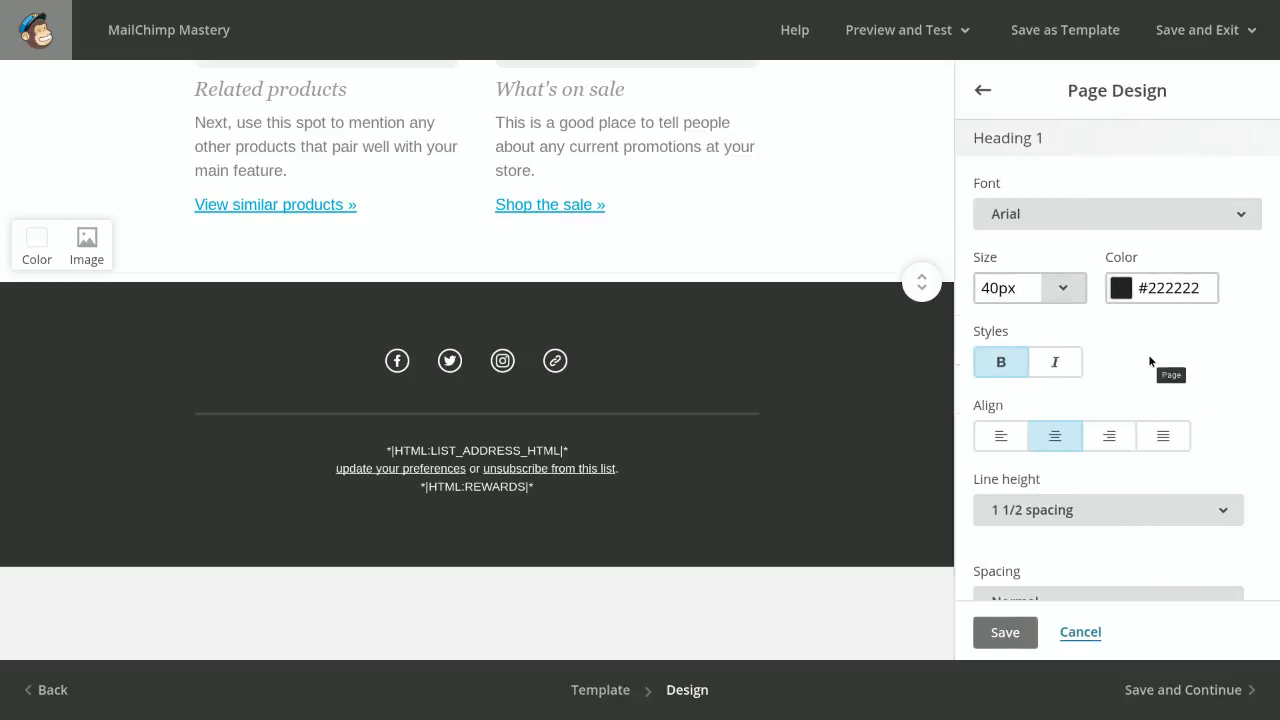
scroll(1148, 361, "down", 3)
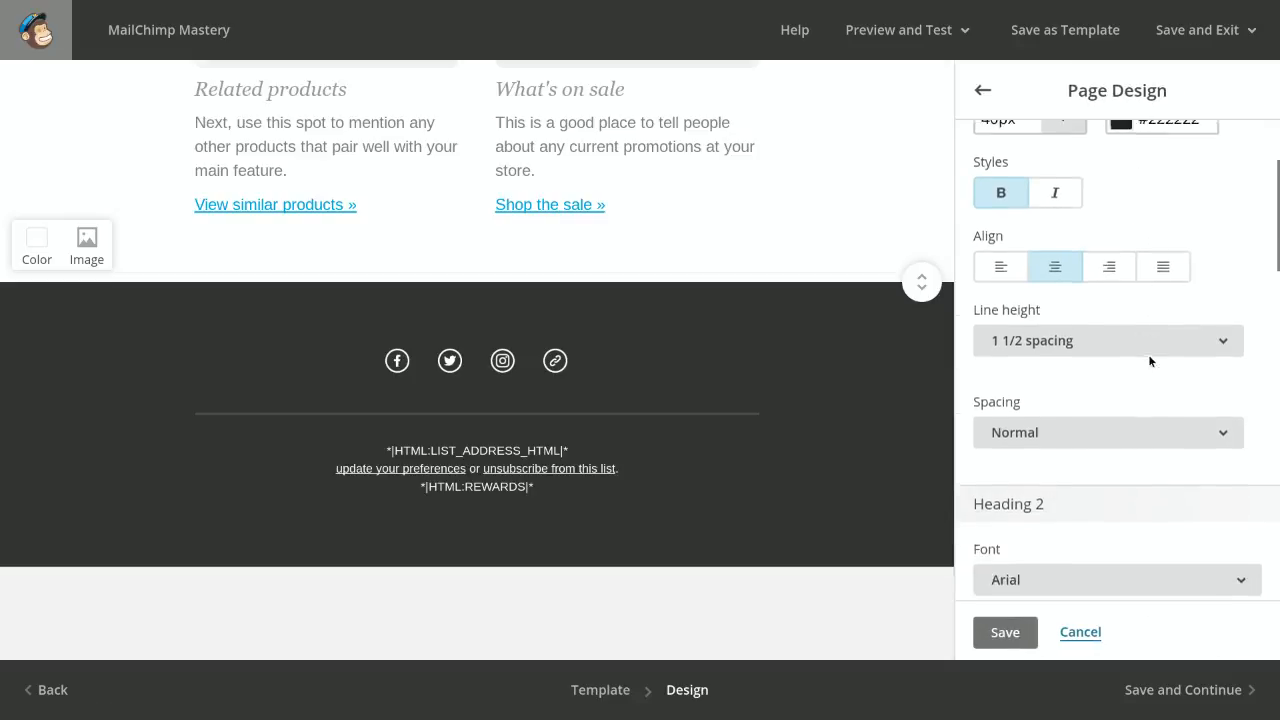
scroll(1148, 361, "down", 3)
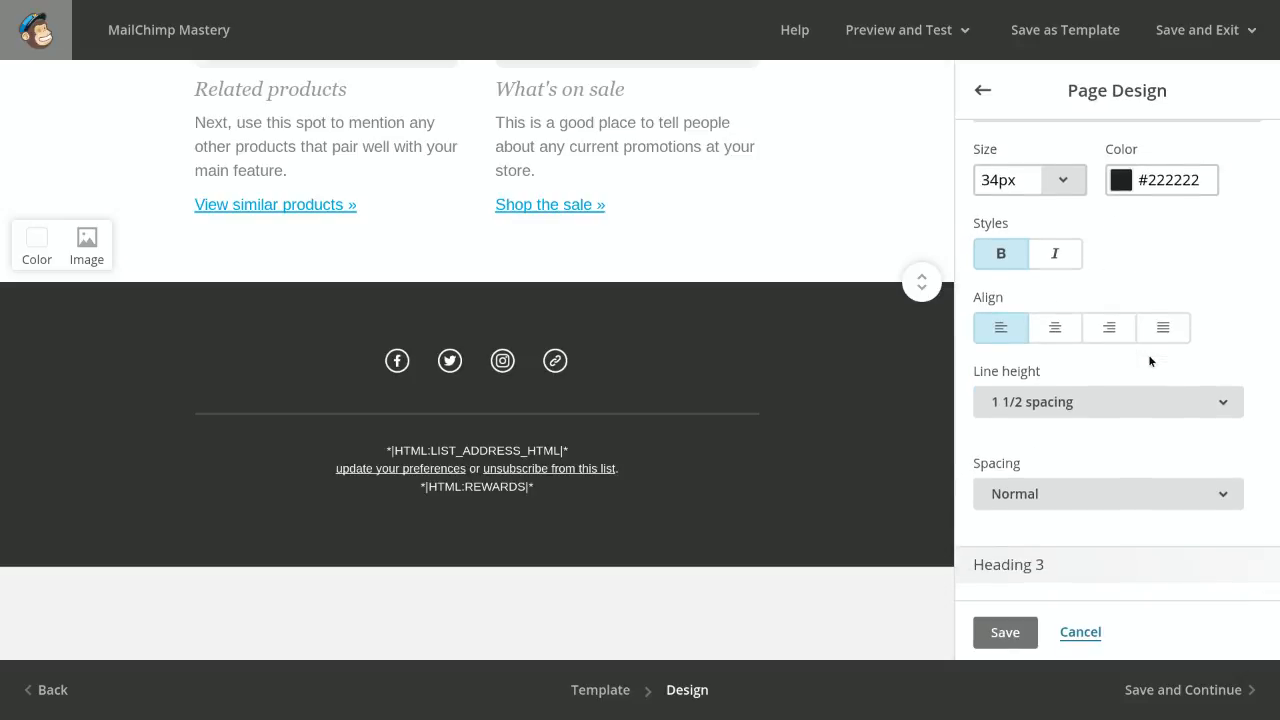
scroll(1148, 354, "down", 3)
scroll(1151, 361, "down", 6)
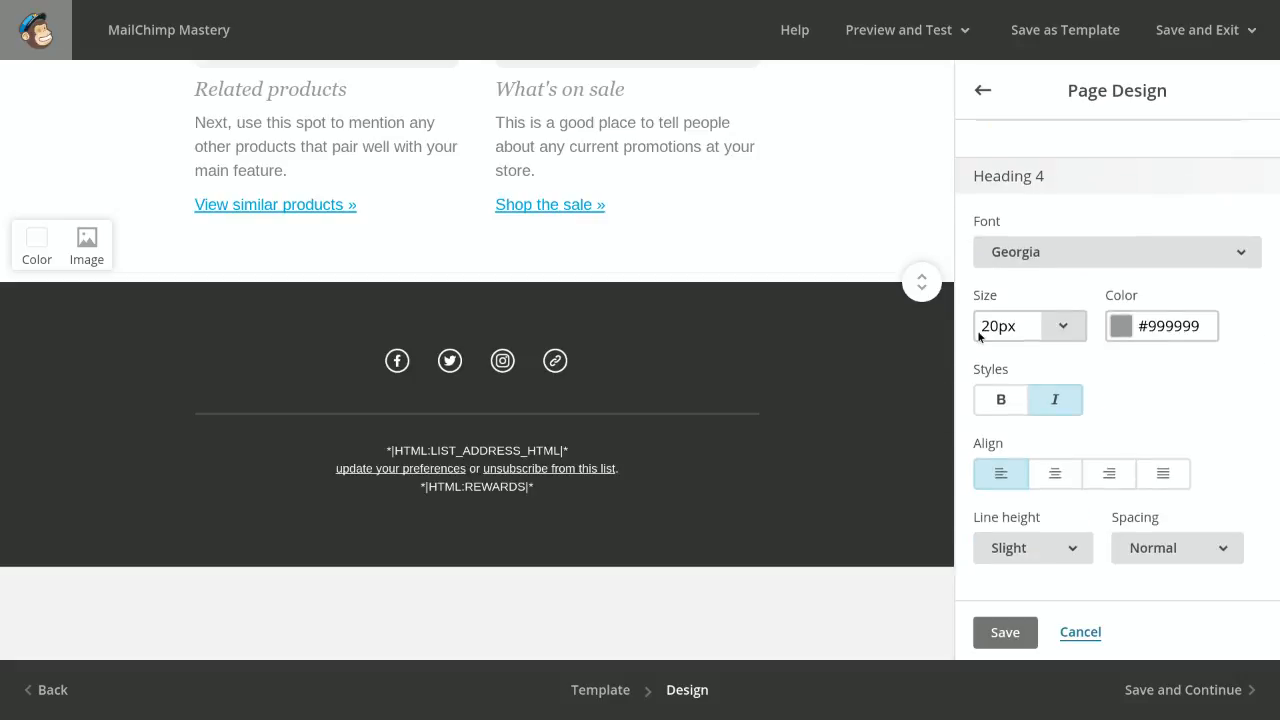
Compare the Heading 4 style settings with the headings used throughout the email, including "Related products" and "What's on sale"
scroll(755, 240, "up", 3)
scroll(755, 248, "up", 2)
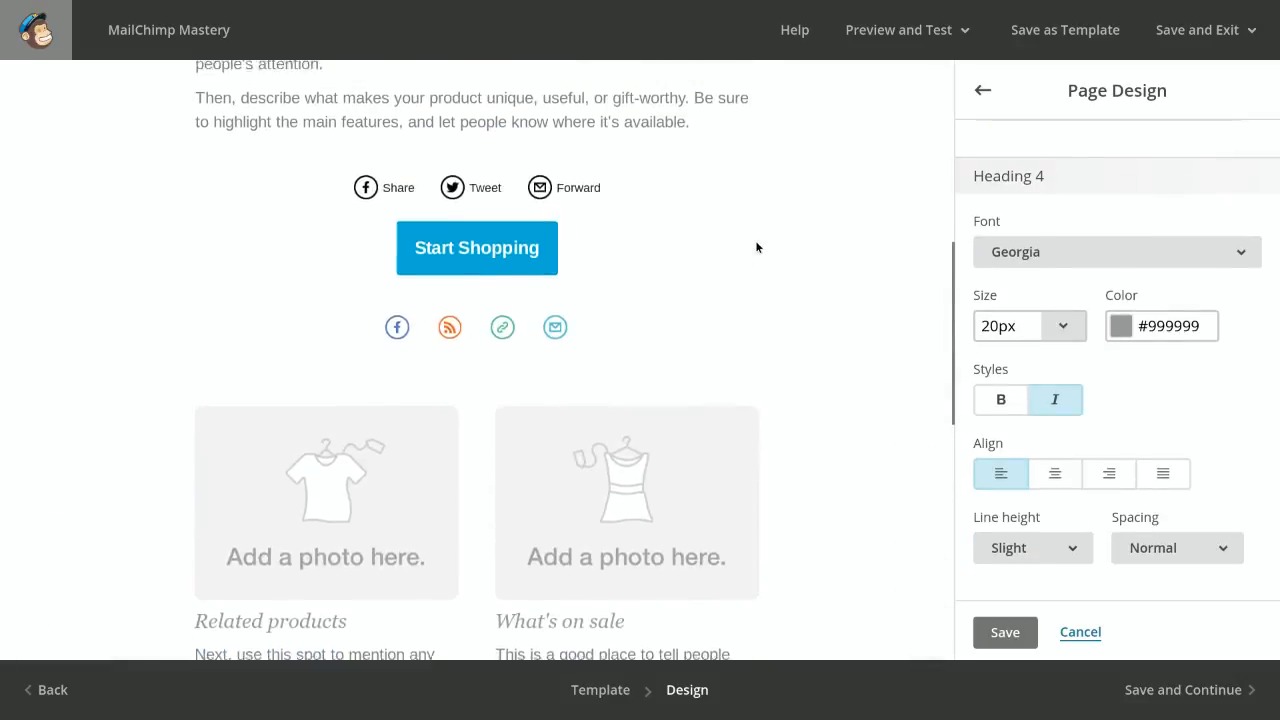
scroll(755, 248, "down", 3)
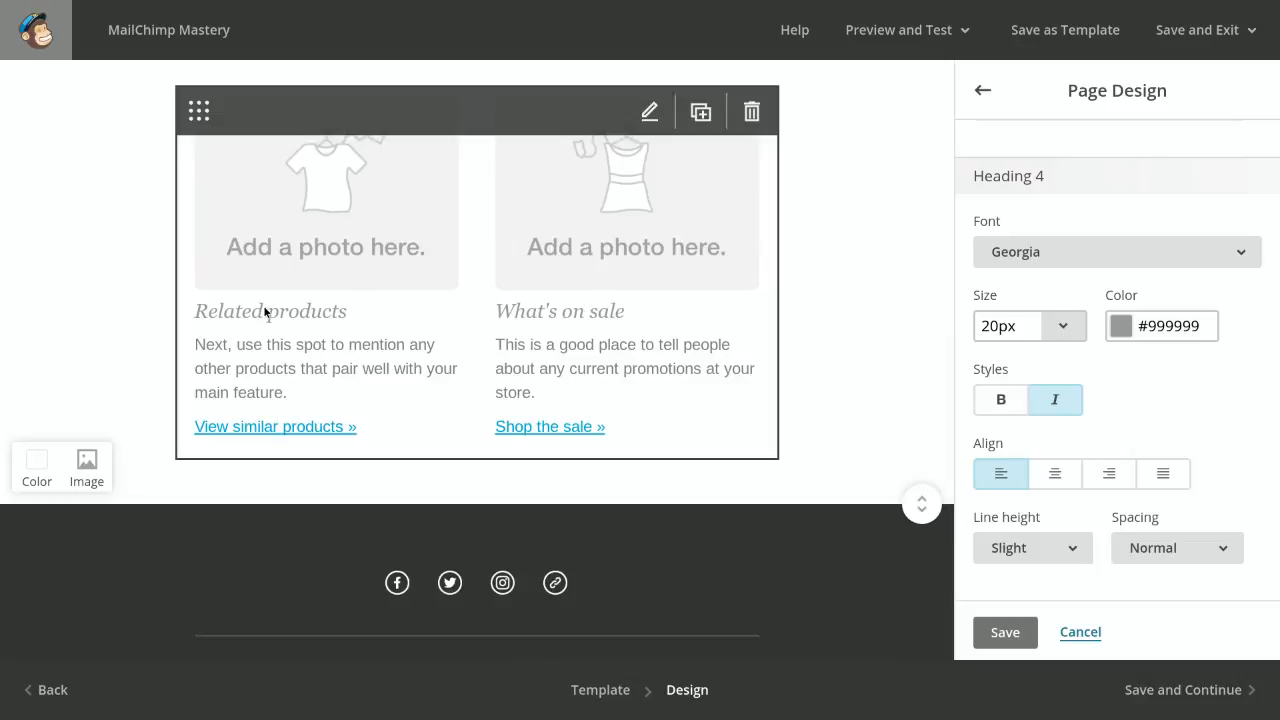
scroll(313, 316, "up", 6)
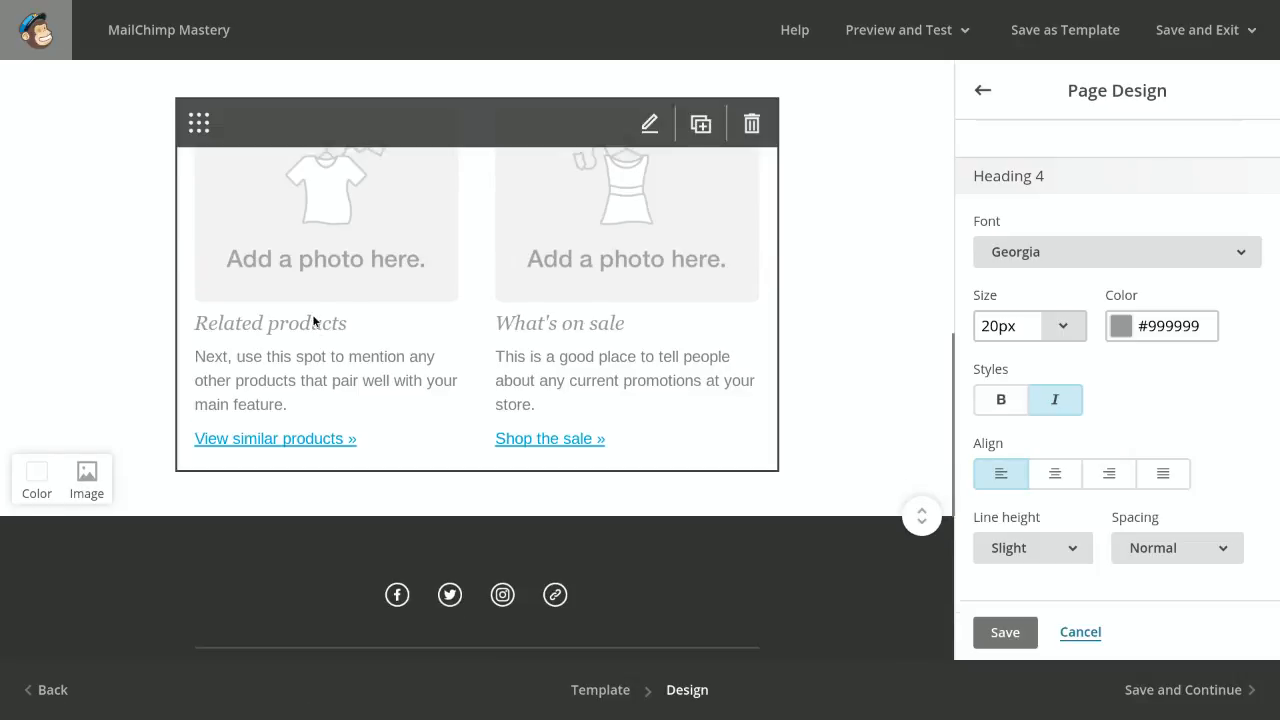
scroll(312, 314, "up", 2)
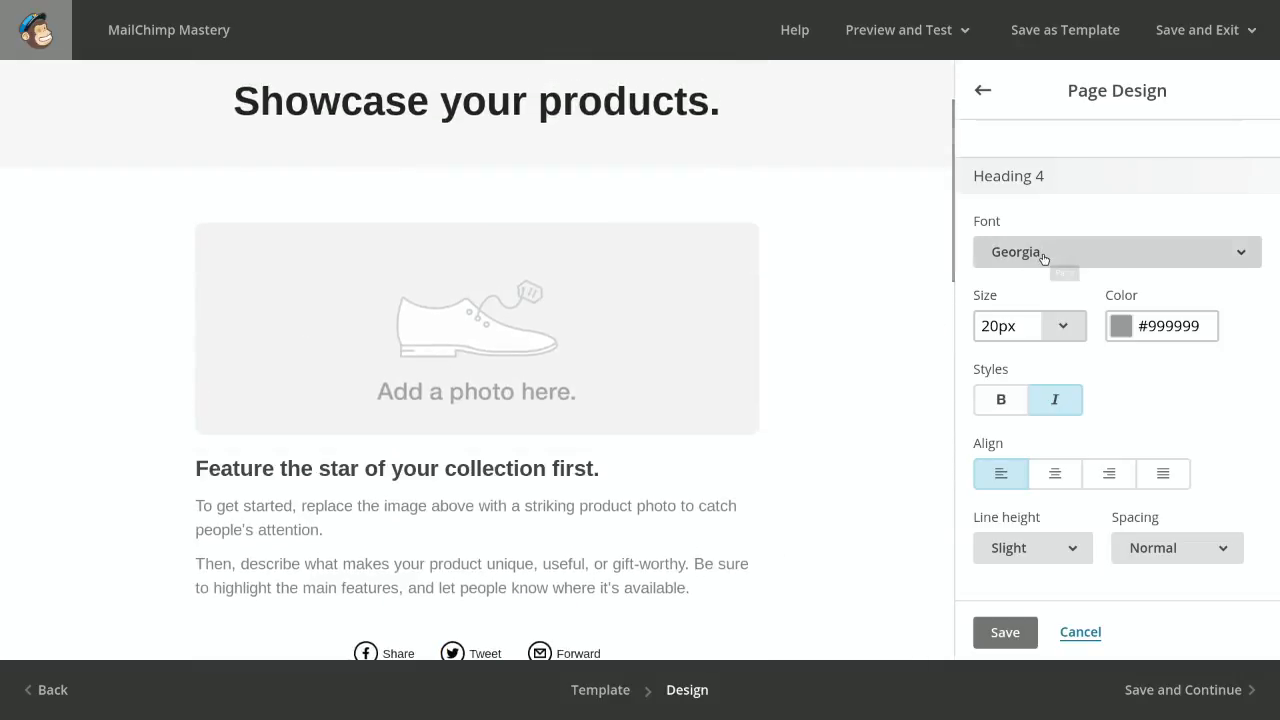
scroll(768, 355, "down", 3)
scroll(769, 357, "down", 5)
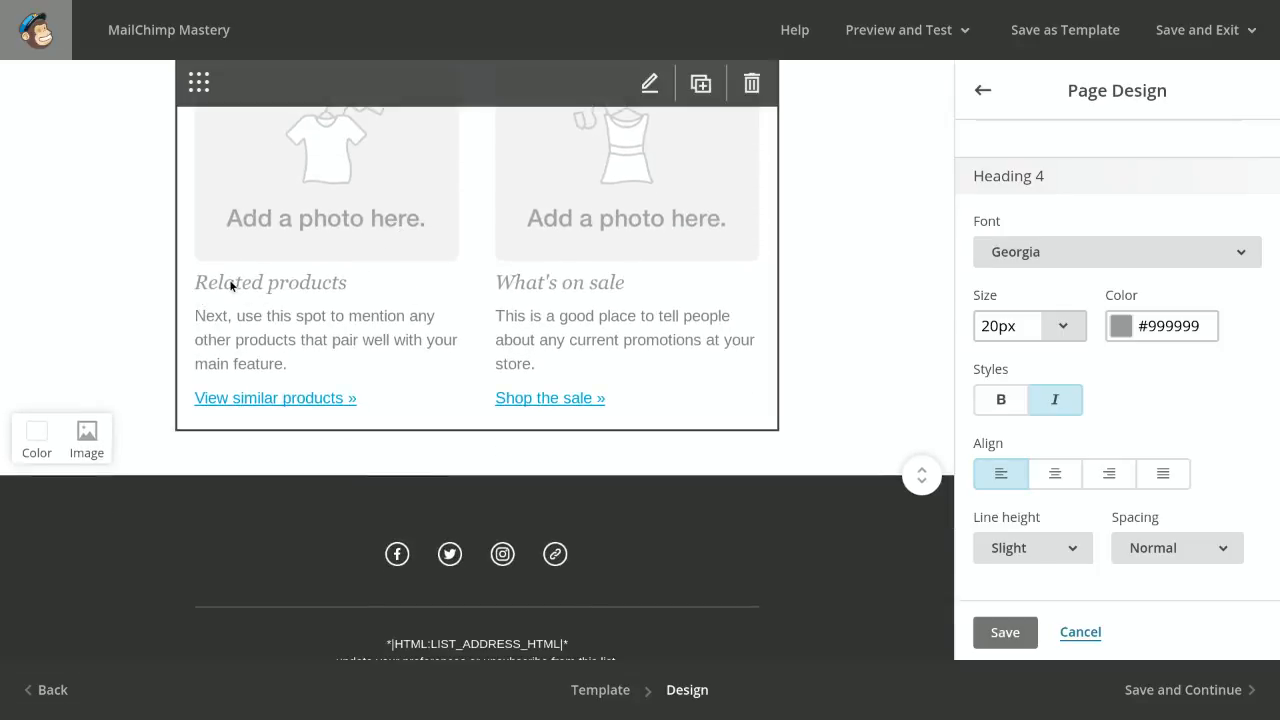
Set the Heading 4 font to Helvetica, turn off its italic style, and return to the design categories
left_click(1052, 252)
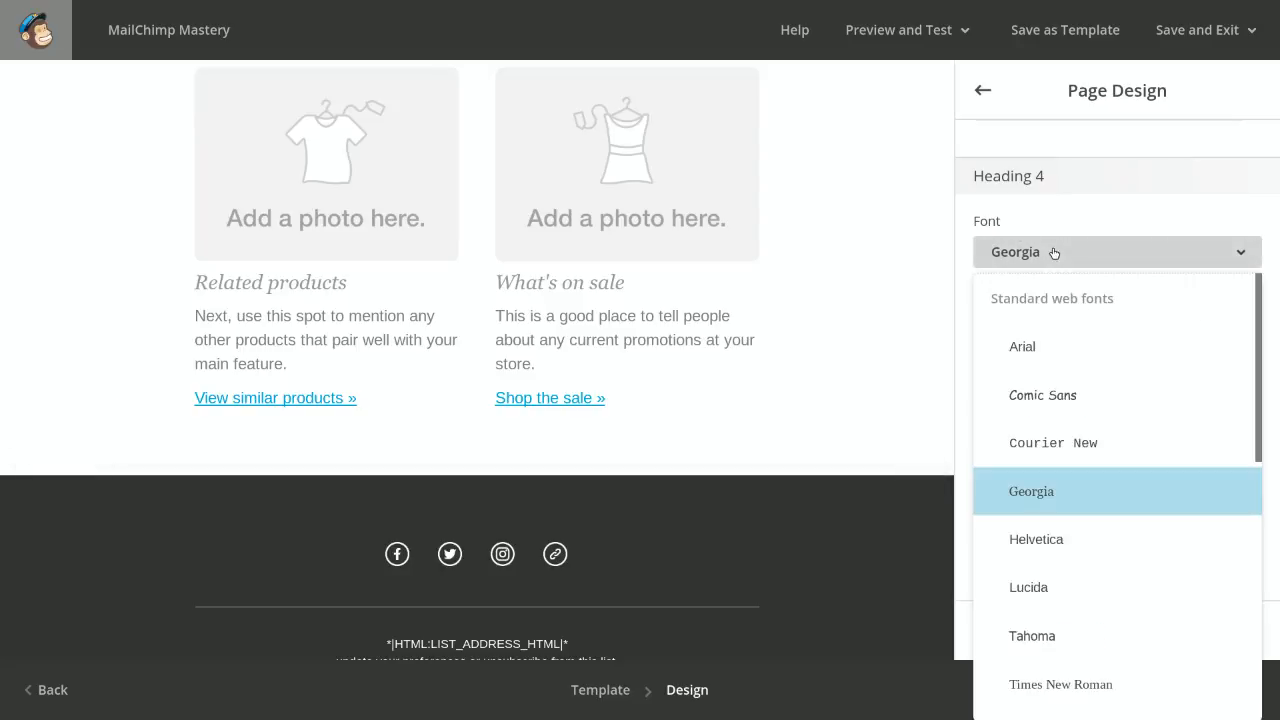
left_click(1013, 541)
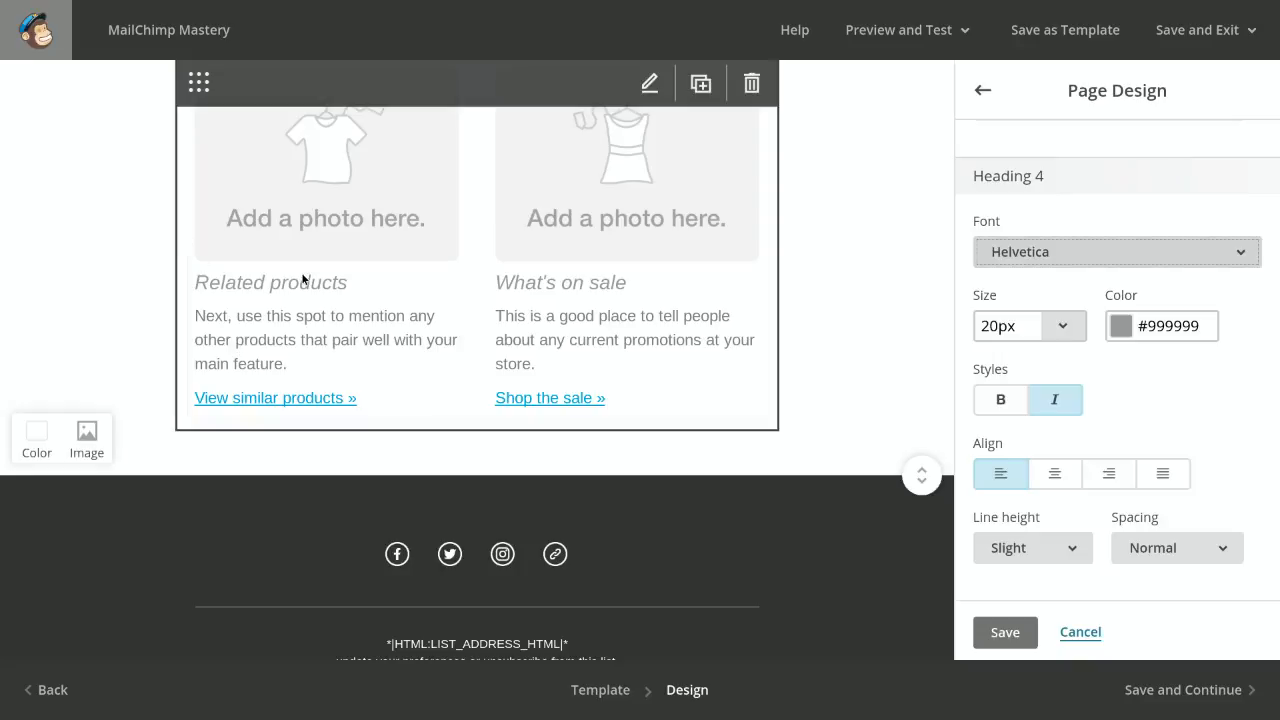
left_click(1047, 404)
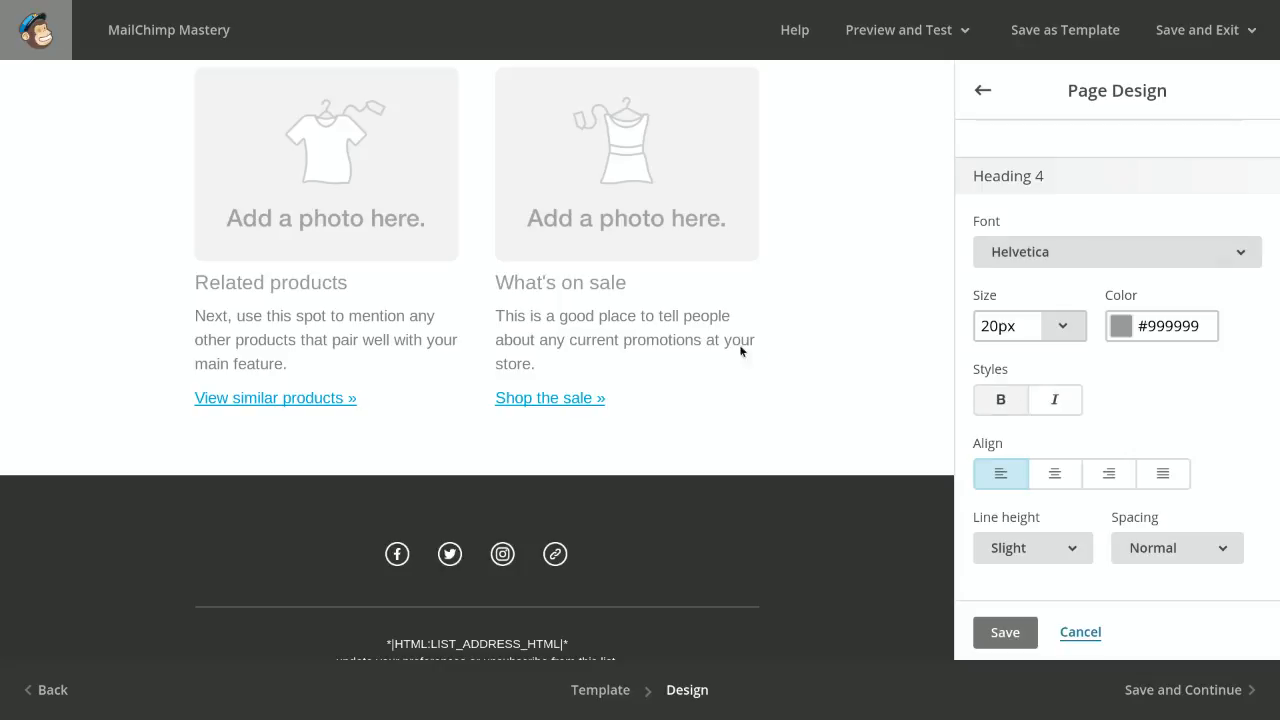
scroll(723, 348, "up", 2)
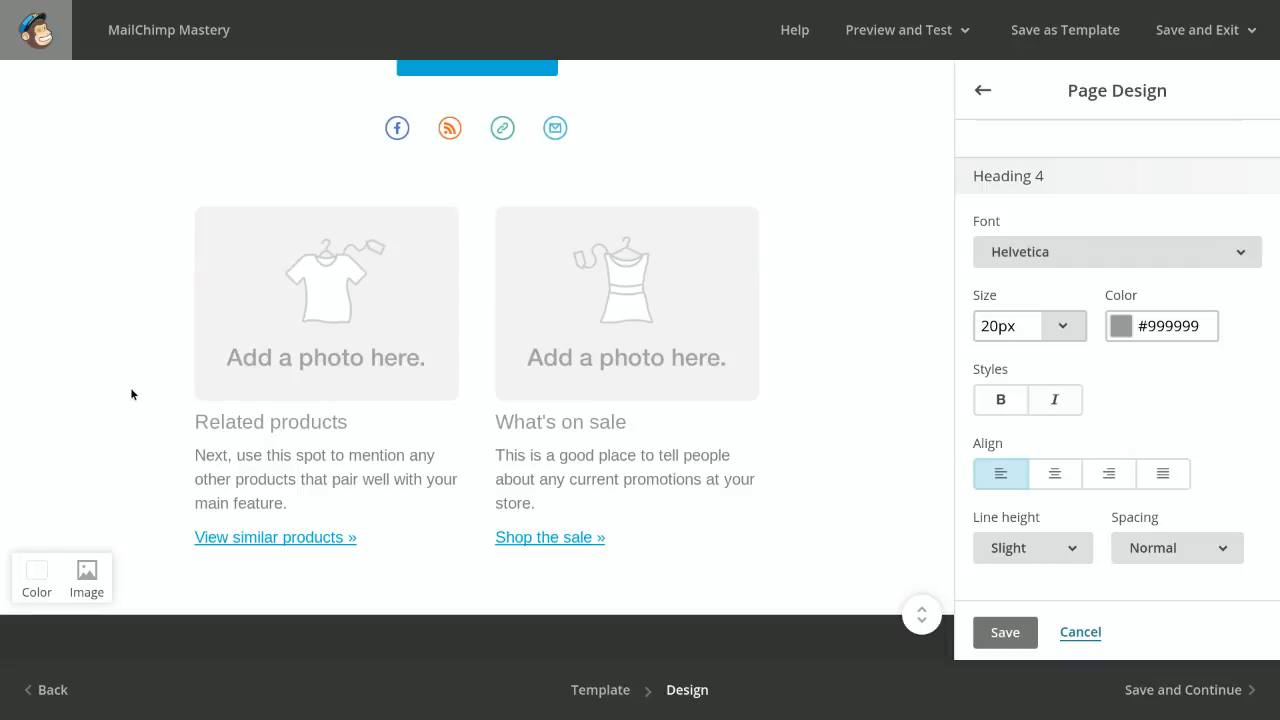
scroll(130, 392, "up", 7)
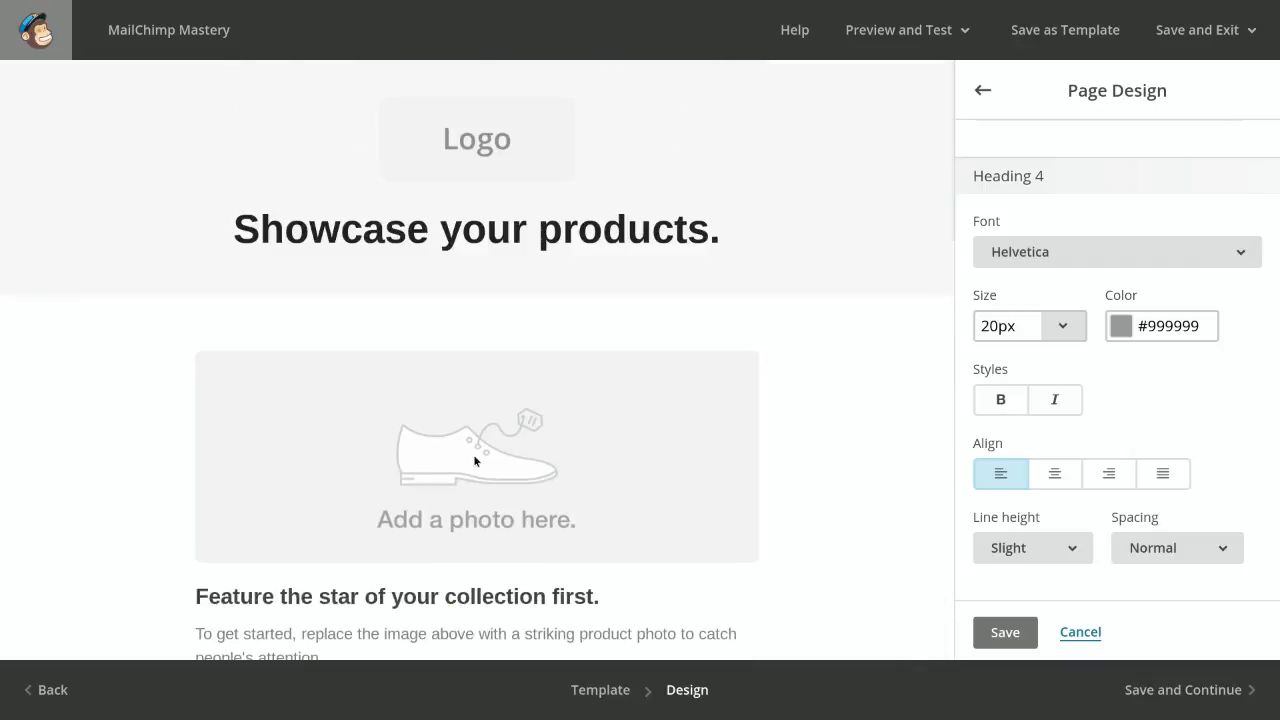
left_click(979, 92)
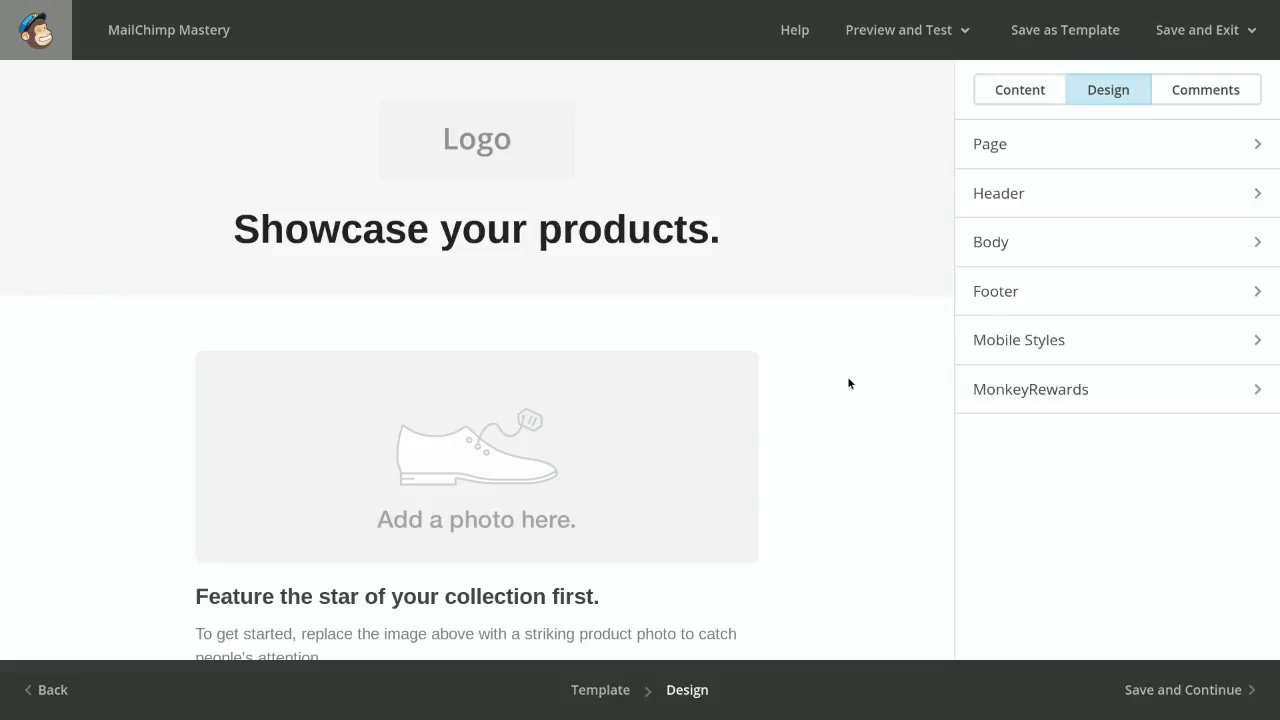
Review the email layout from the header to the footer, and open the campaign comments
scroll(848, 383, "down", 3)
scroll(848, 383, "down", 2)
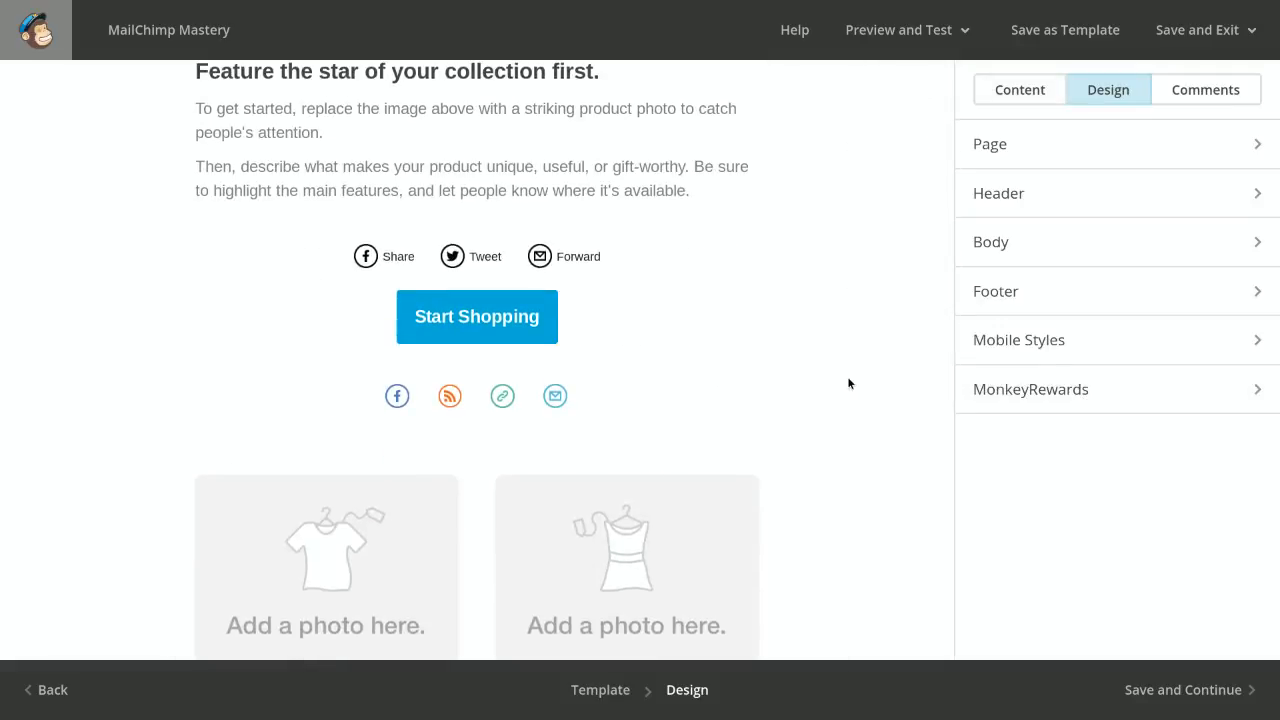
scroll(848, 383, "down", 3)
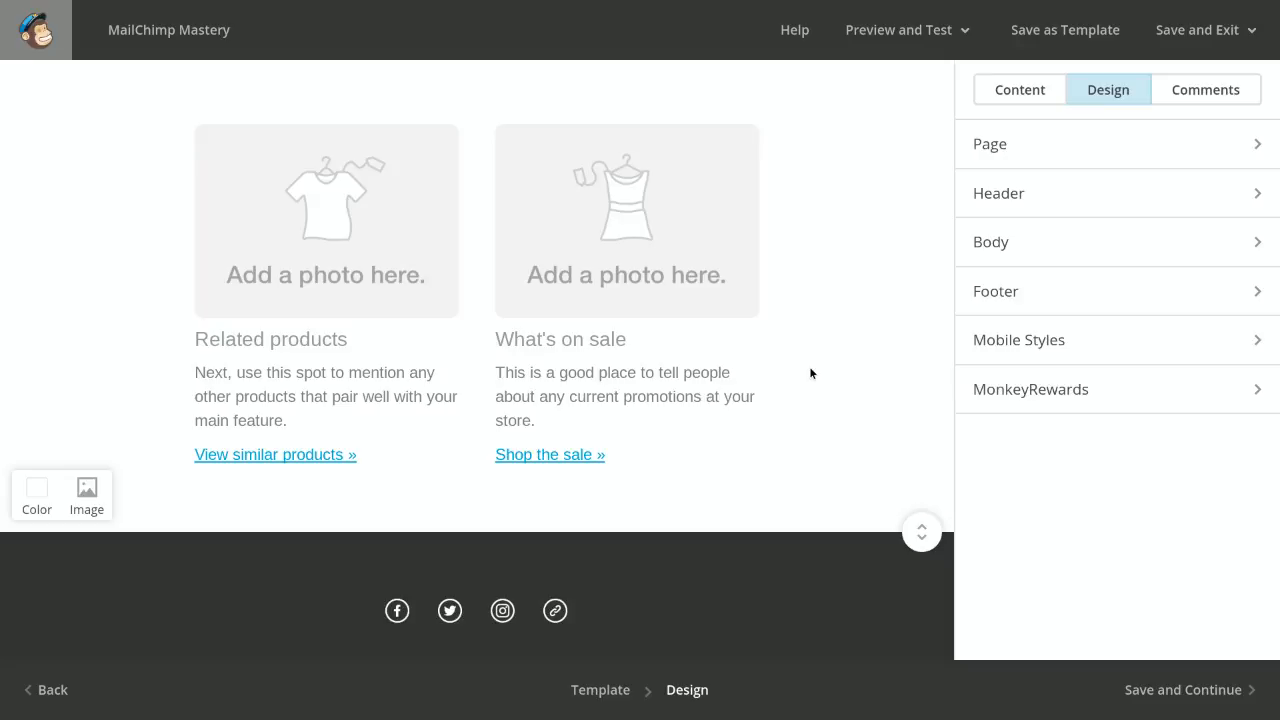
scroll(810, 373, "up", 4)
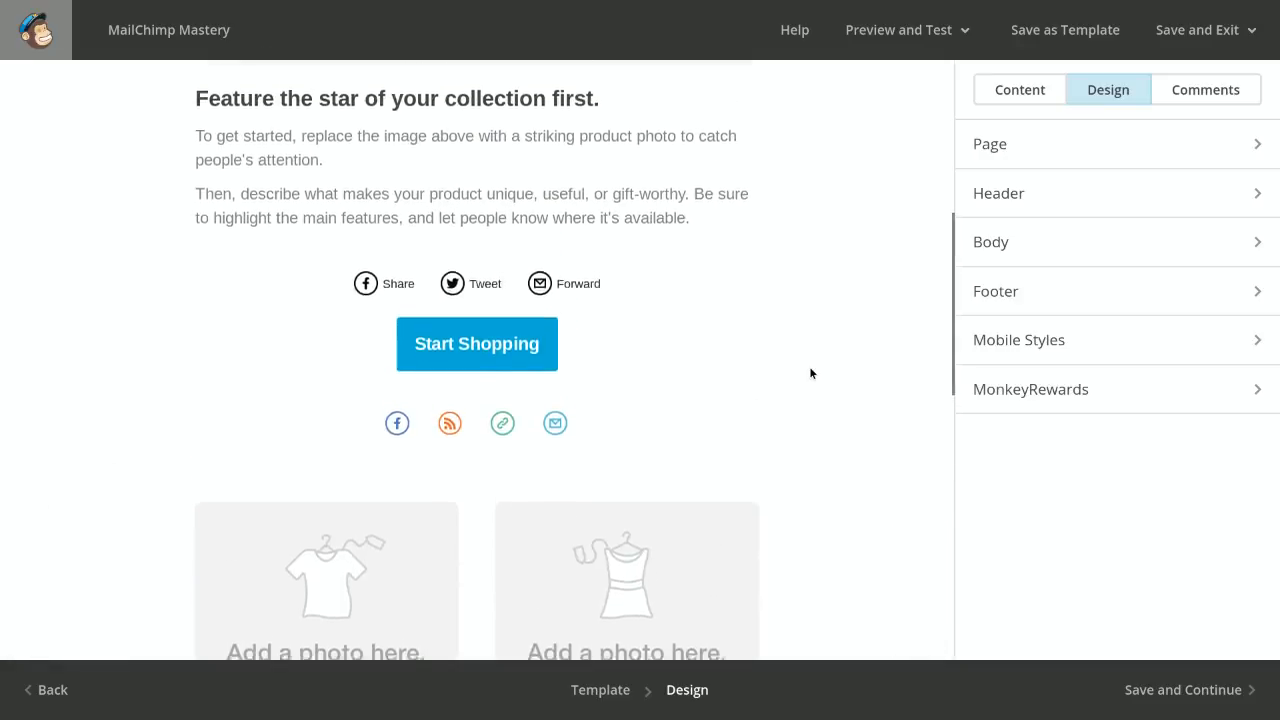
scroll(810, 373, "up", 2)
scroll(810, 373, "up", 5)
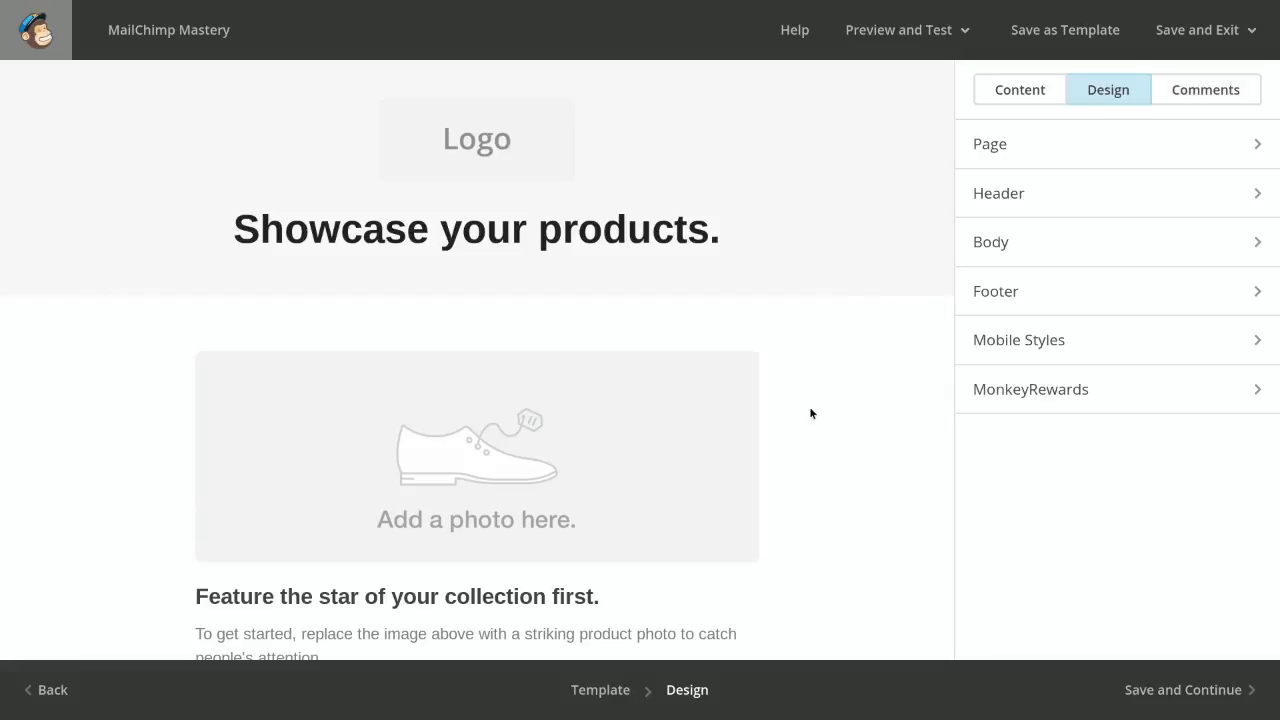
left_click(1237, 88)
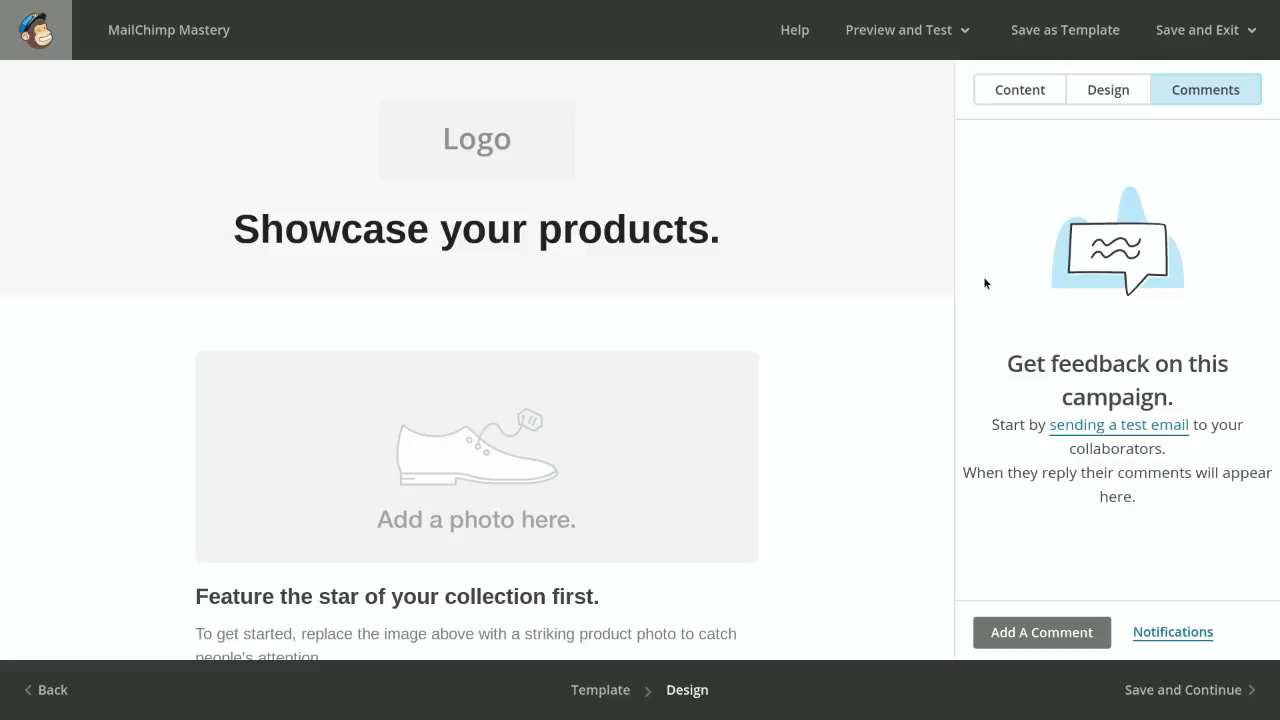
Enter preview mode and compare the Desktop, Mobile and Inbox previews of the email, ending on Desktop
left_click(897, 35)
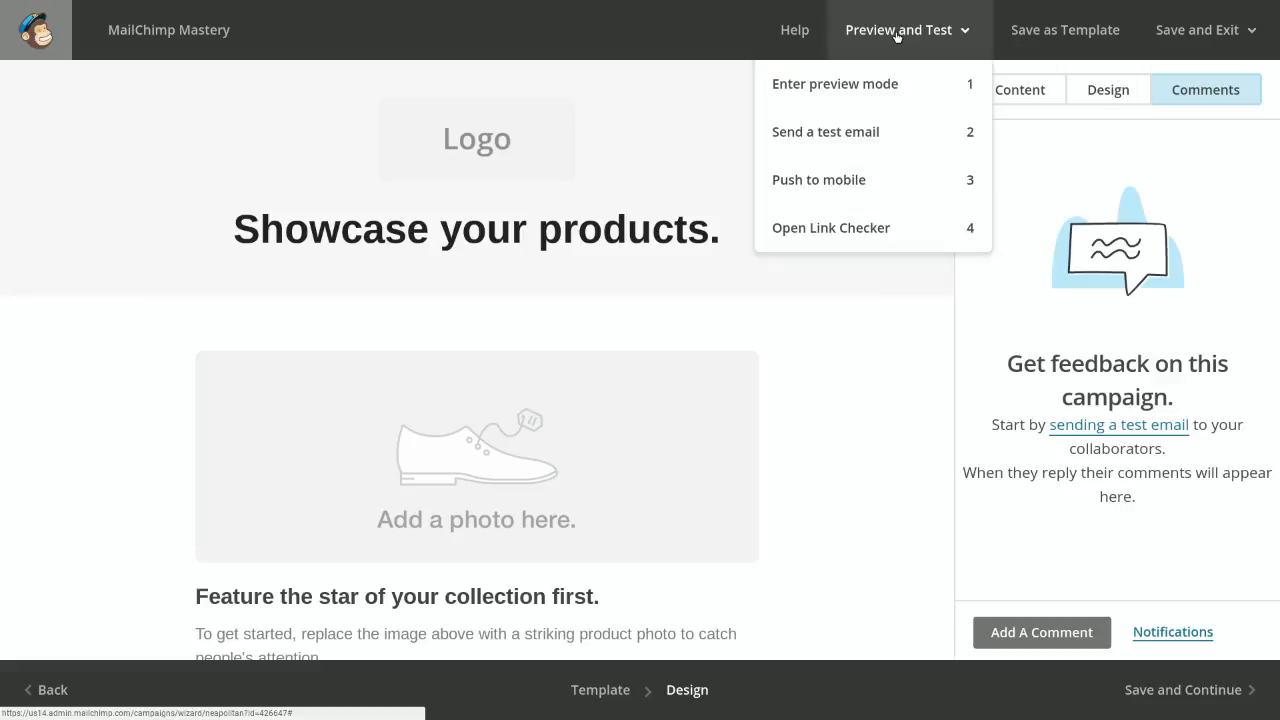
left_click(877, 88)
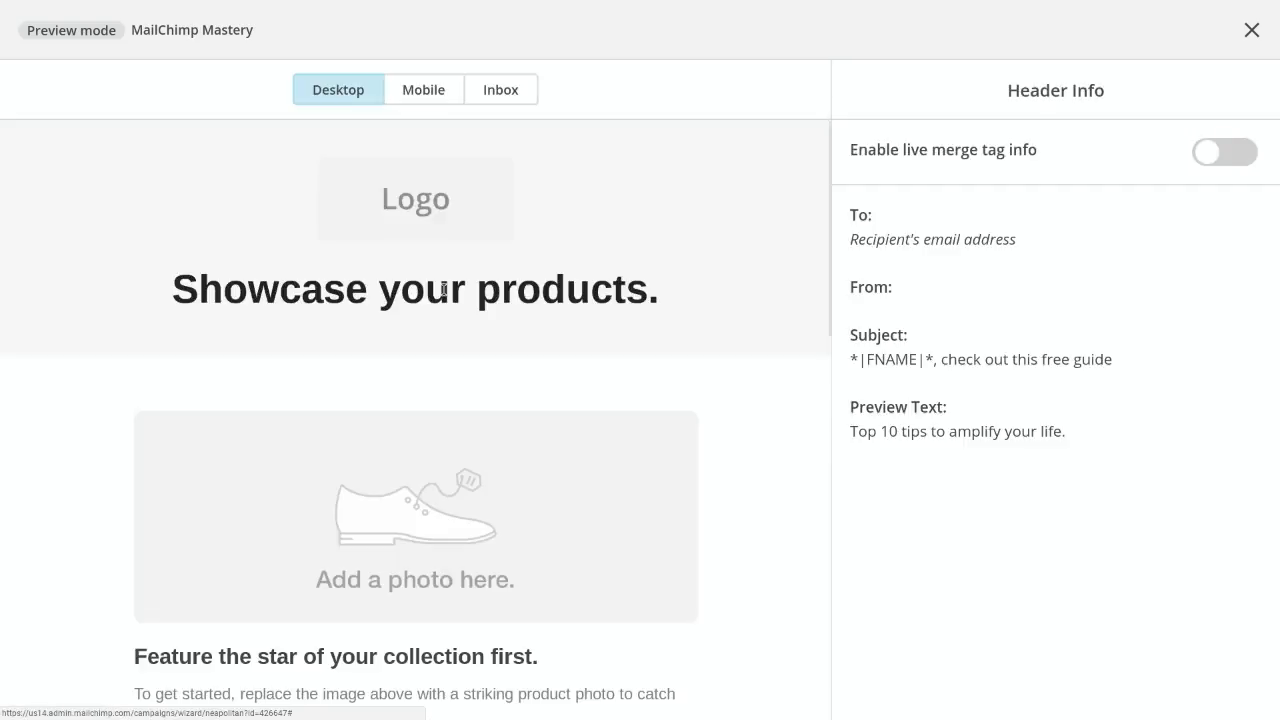
scroll(443, 290, "down", 3)
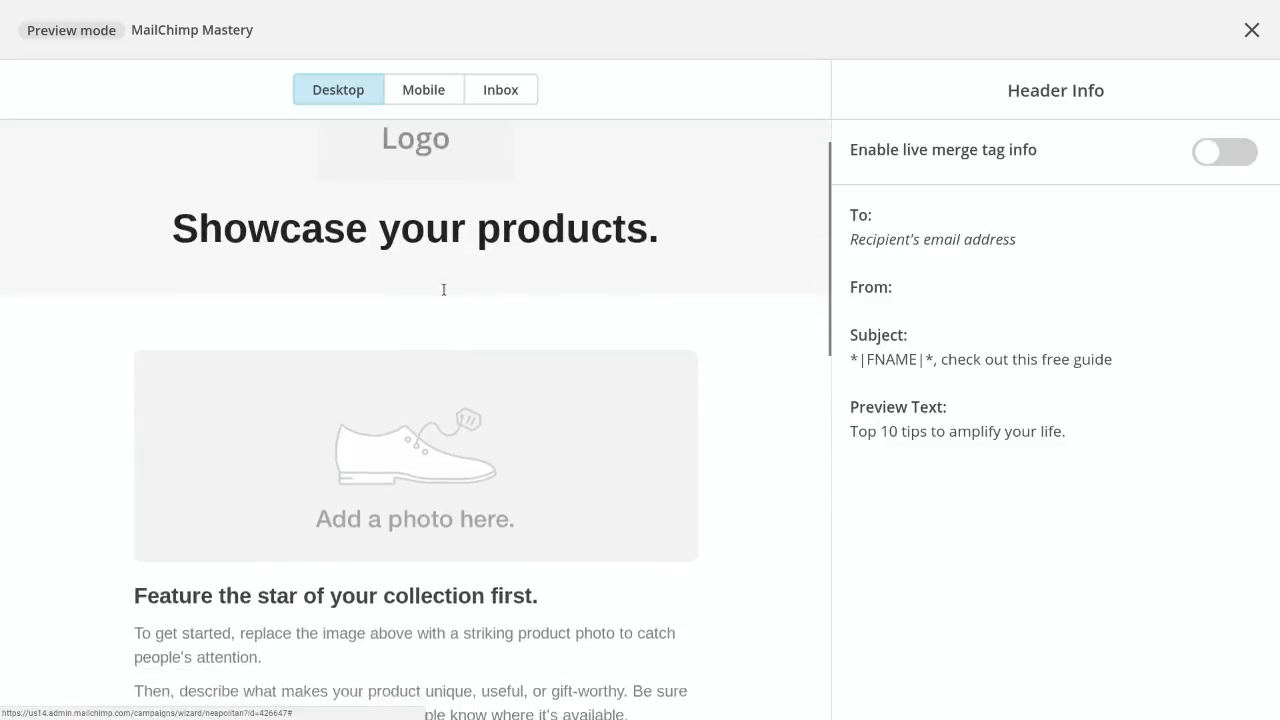
scroll(443, 291, "up", 2)
scroll(444, 293, "up", 2)
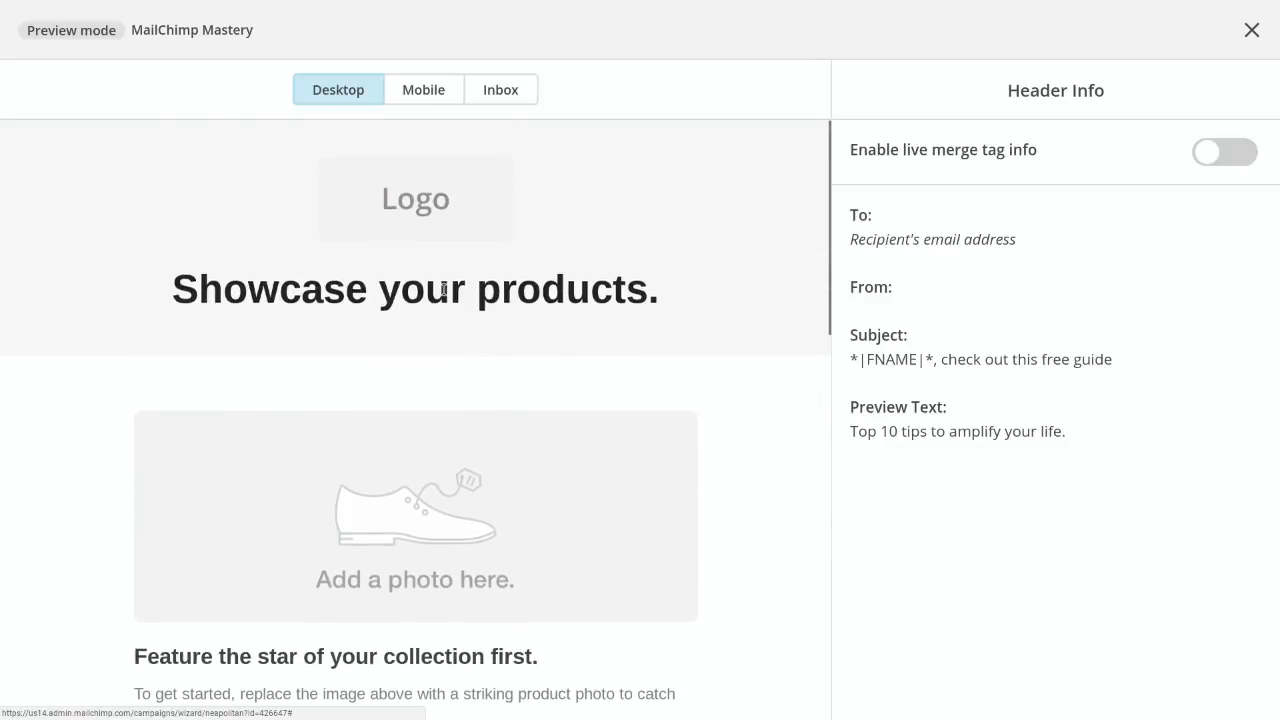
left_click(422, 90)
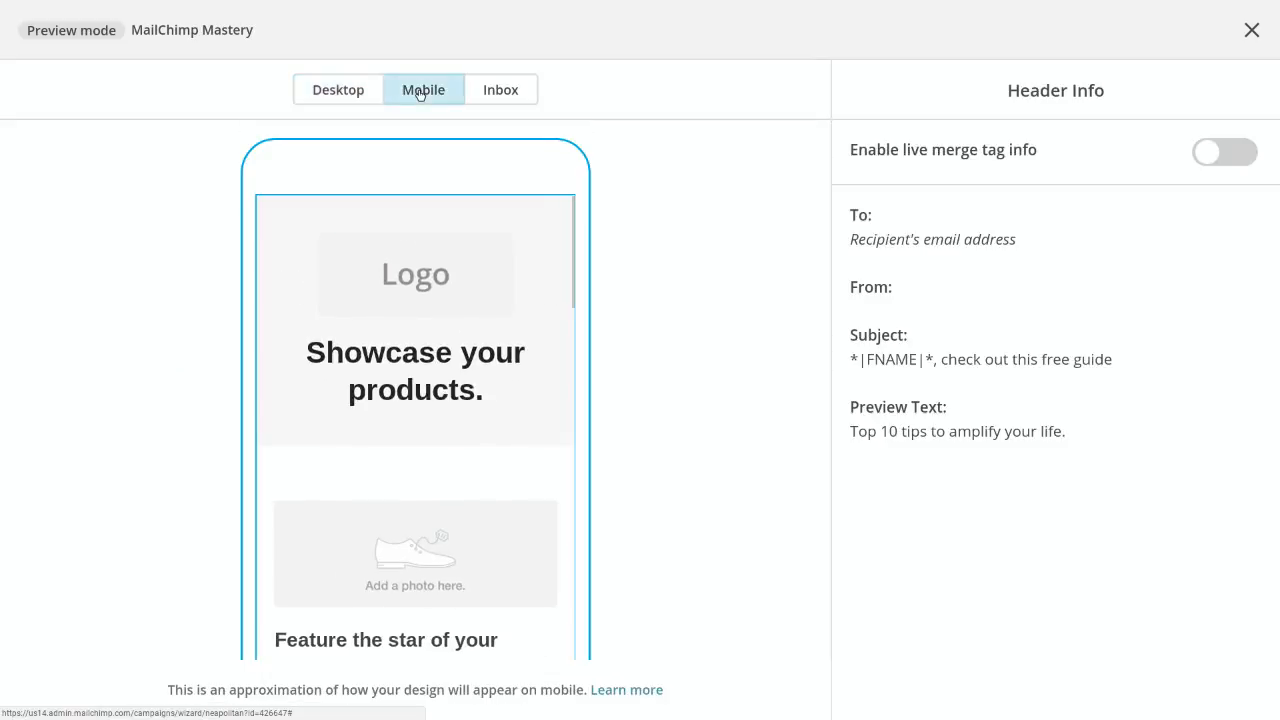
left_click(501, 91)
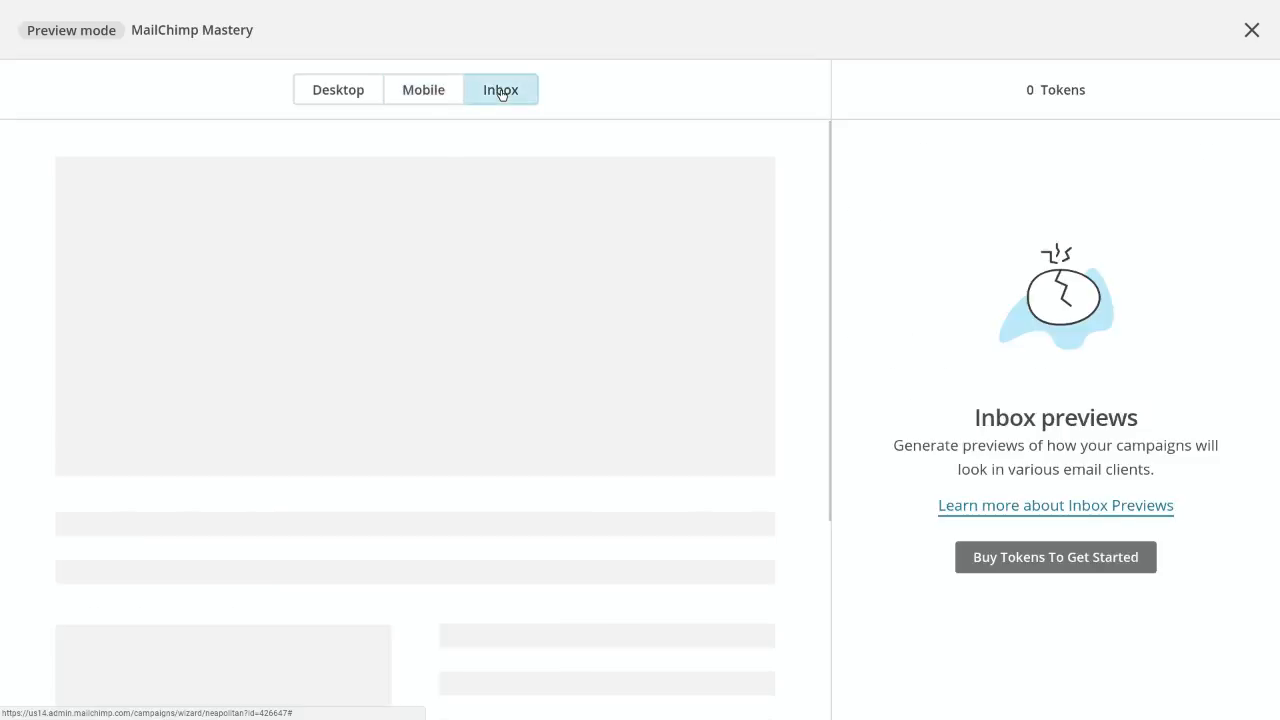
left_click(303, 91)
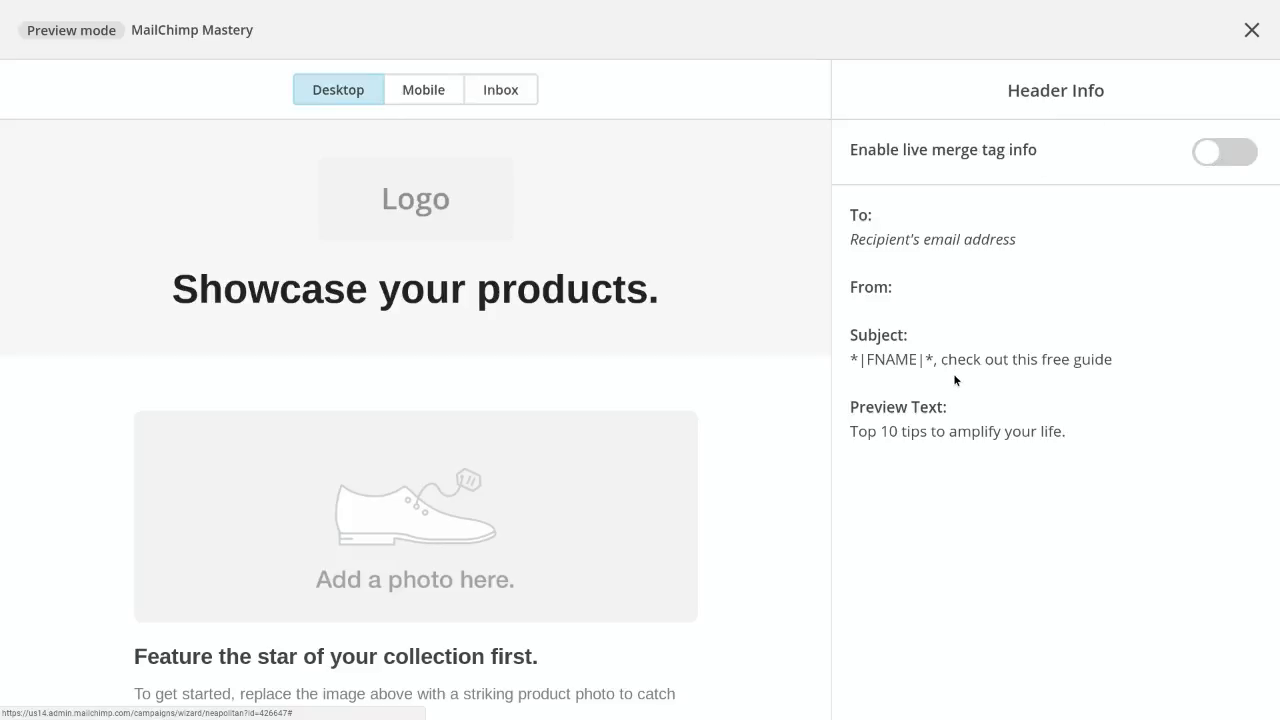
Enable live merge tag info, page through the recipients, and exit preview mode after rechecking the Inbox preview
left_click(1209, 151)
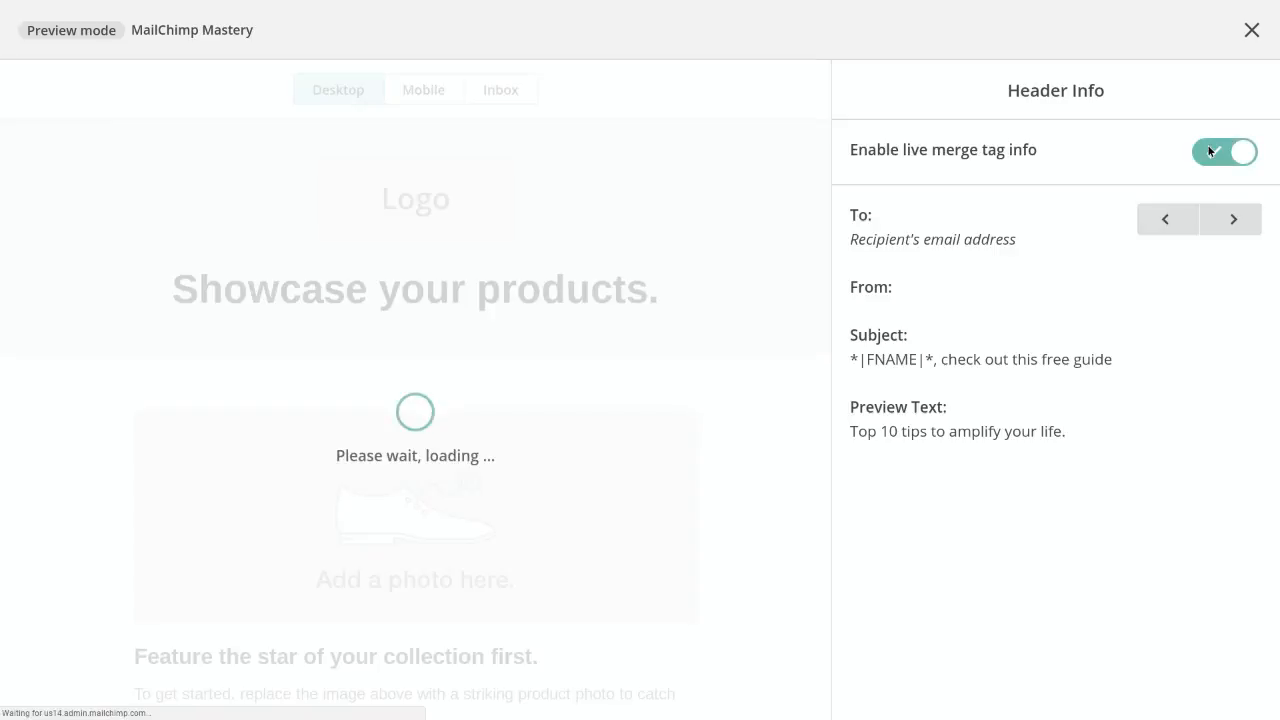
left_click(1232, 222)
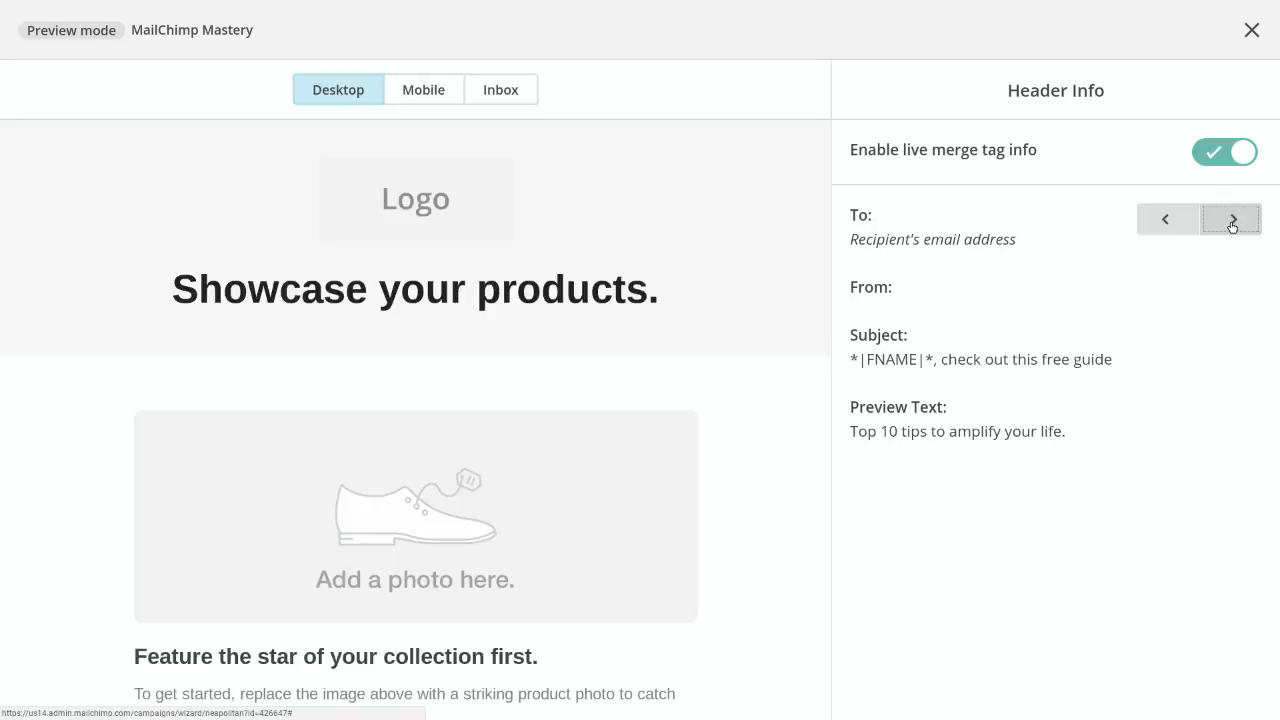
left_click(1232, 222)
left_click(1180, 224)
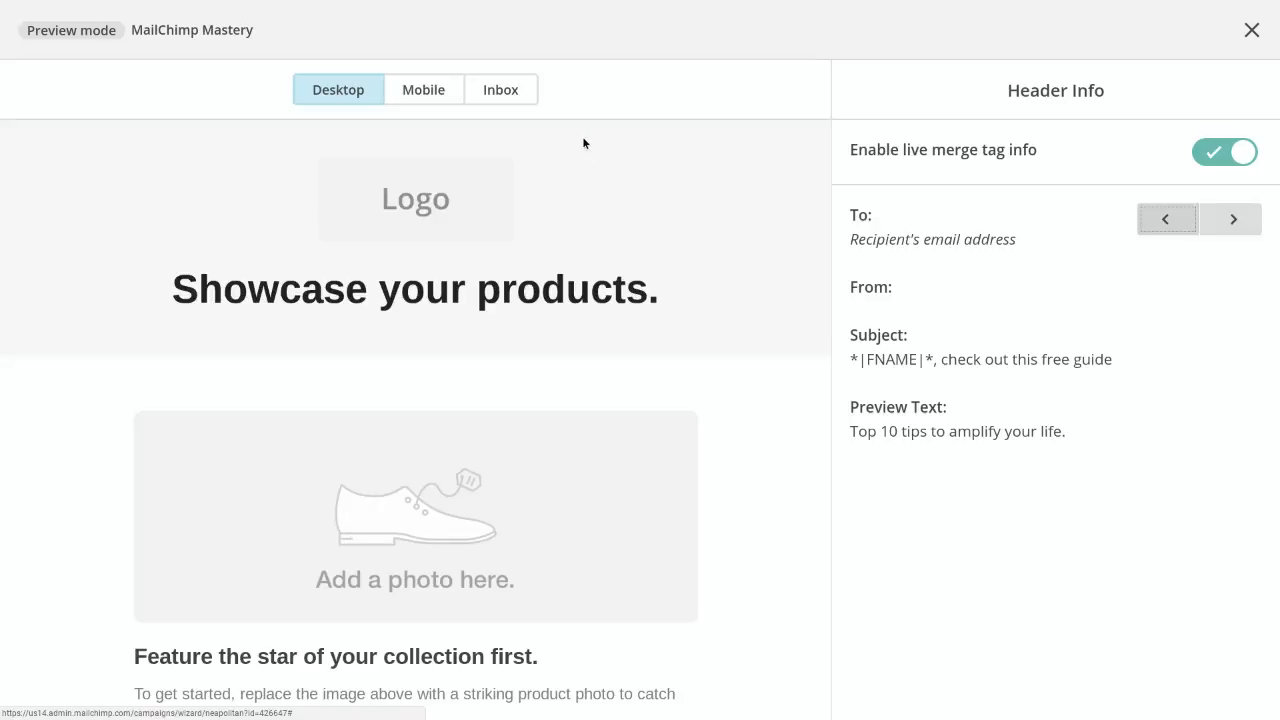
left_click(486, 89)
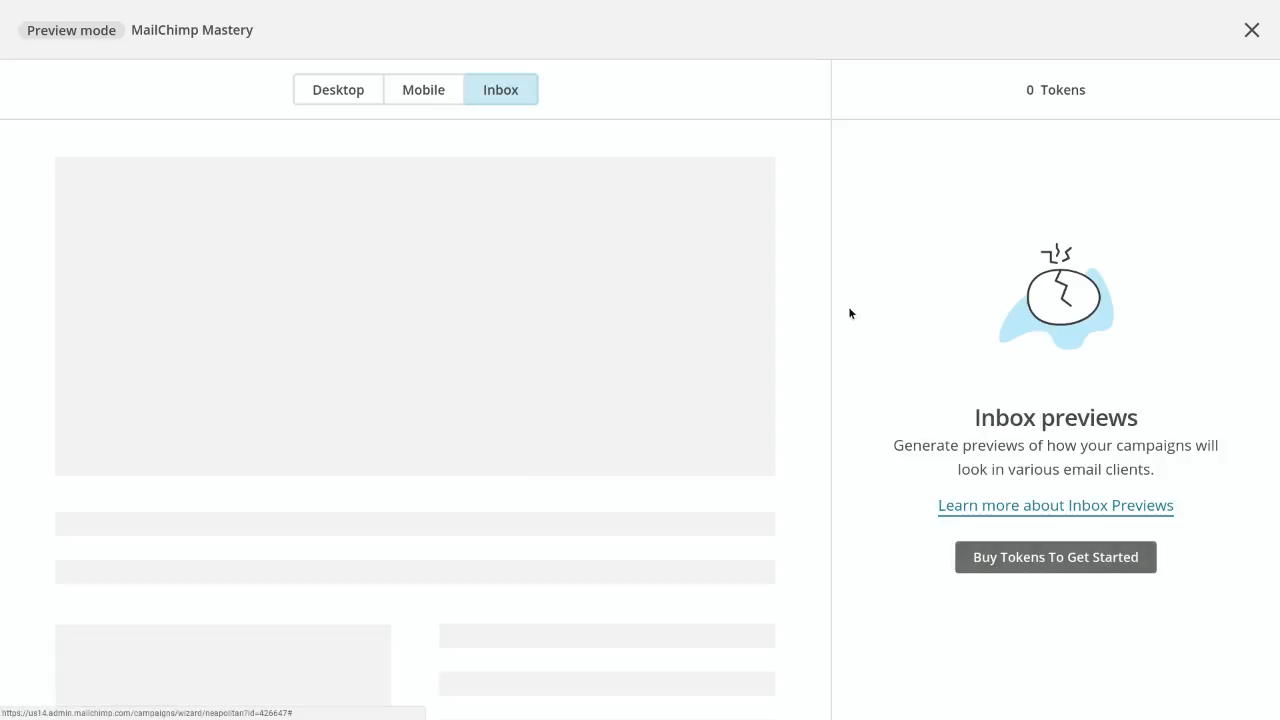
left_click(1252, 29)
Look over the email content down to the footer icons and examine the available preview and test options
scroll(837, 287, "down", 3)
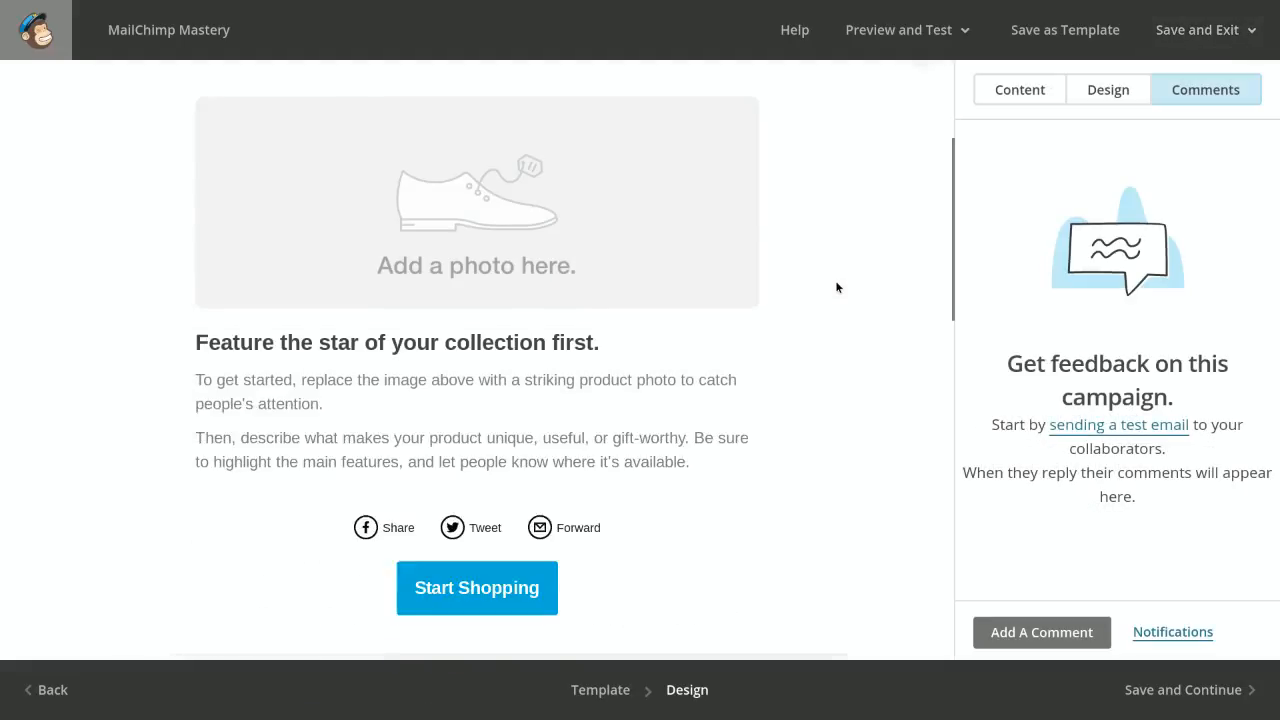
scroll(837, 287, "down", 7)
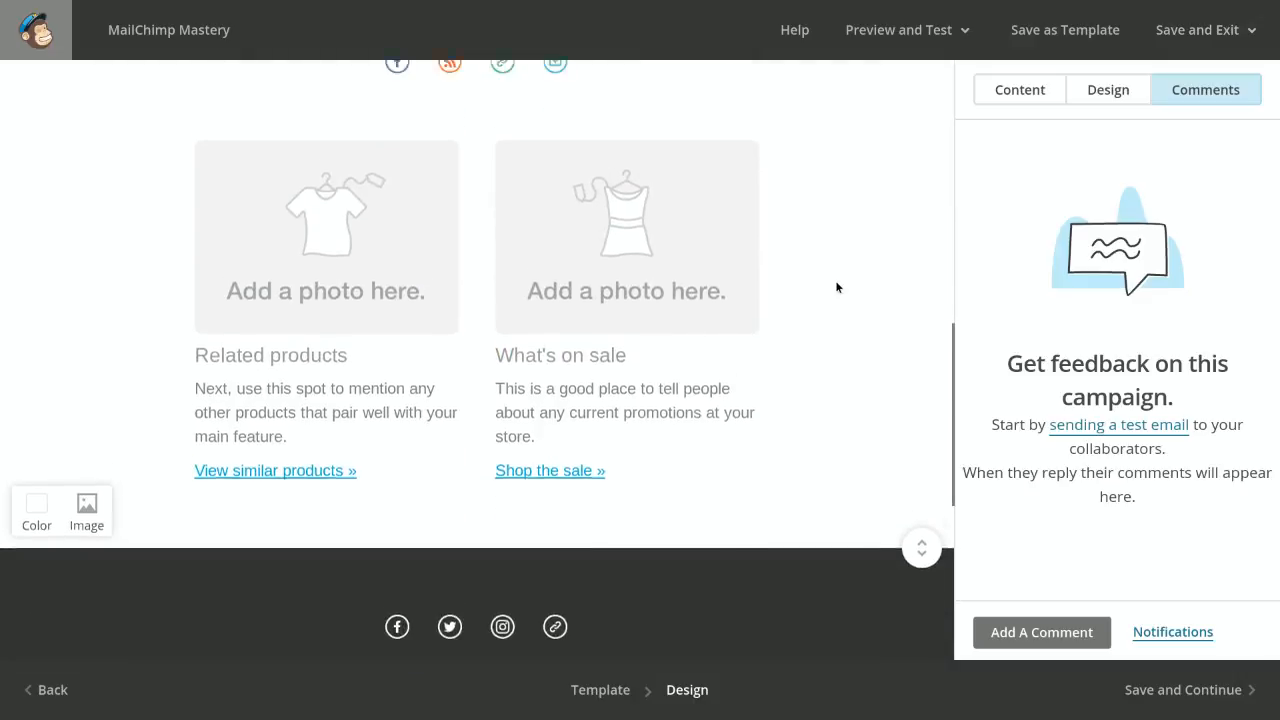
scroll(837, 287, "up", 7)
left_click(922, 29)
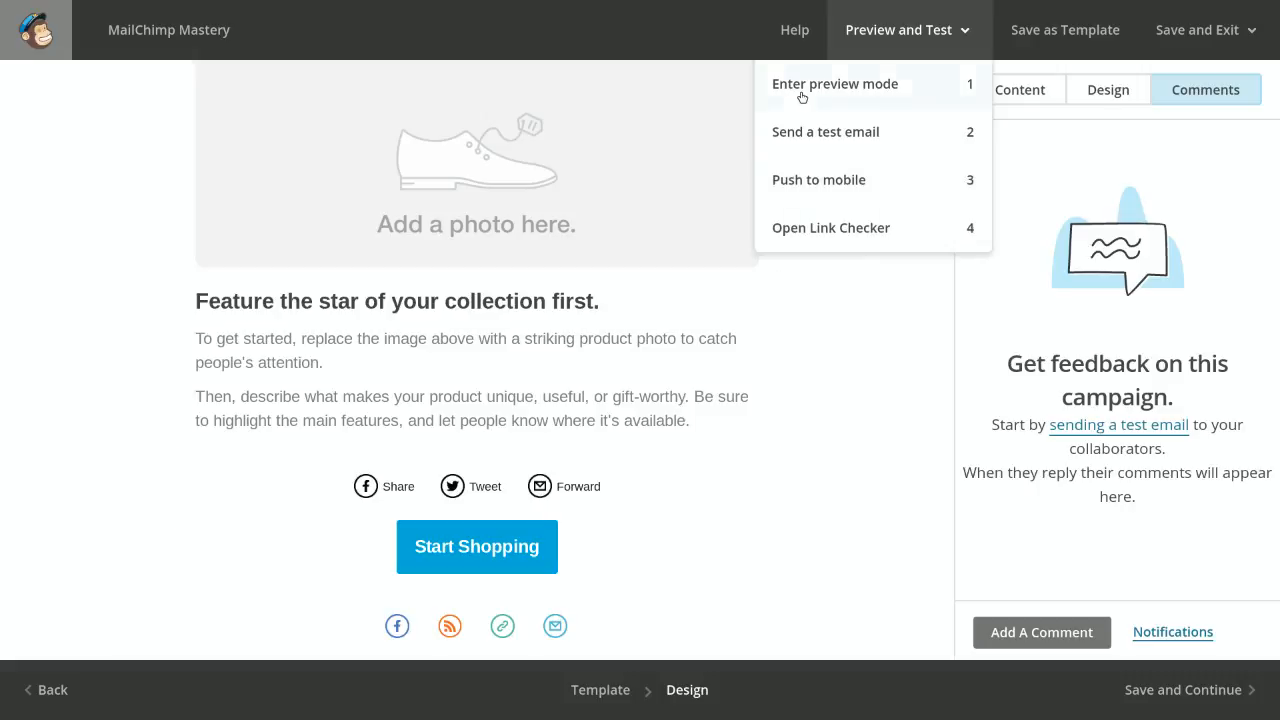
left_click(939, 37)
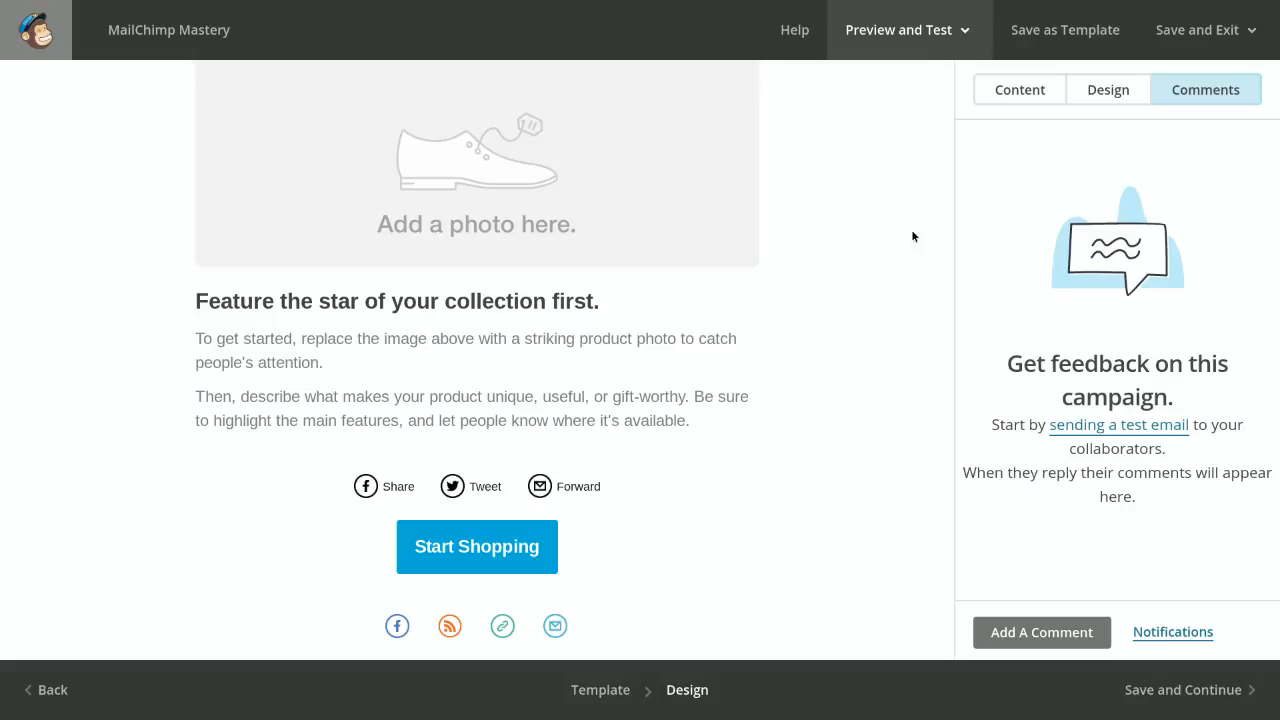
scroll(912, 236, "up", 3)
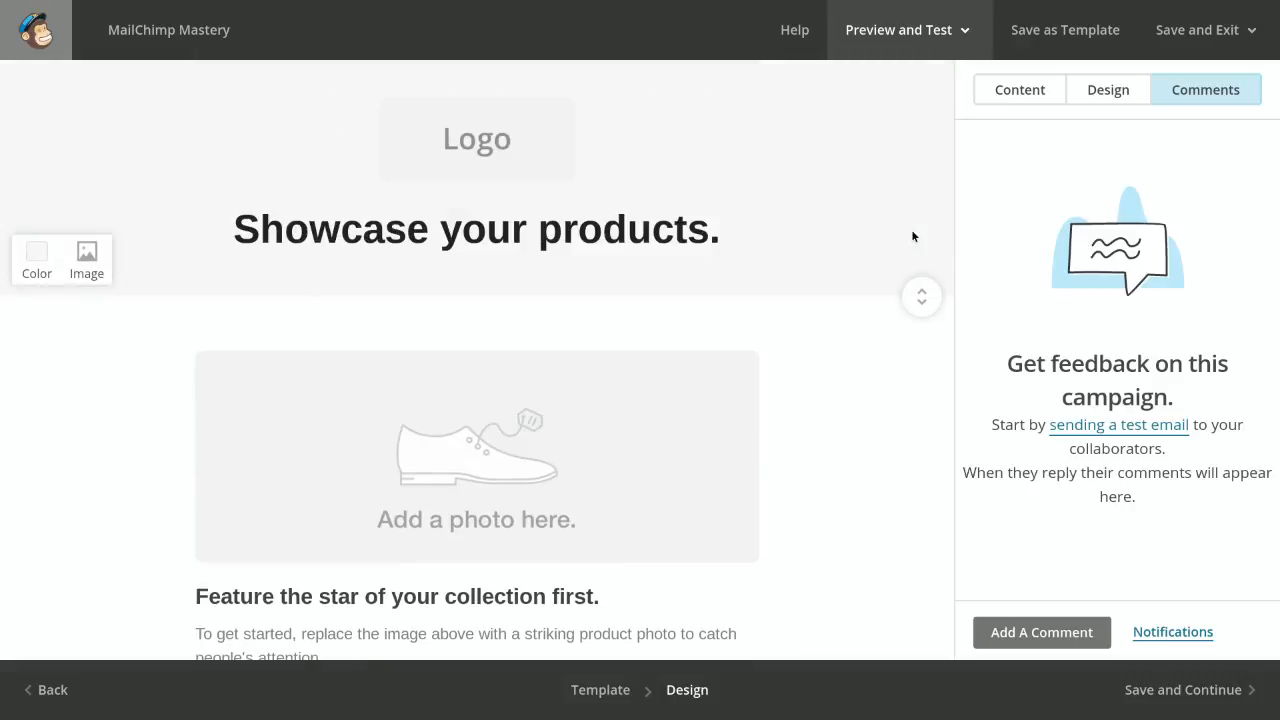
Save the email design, continue to the campaign overview, and check its Content section
left_click(1135, 692)
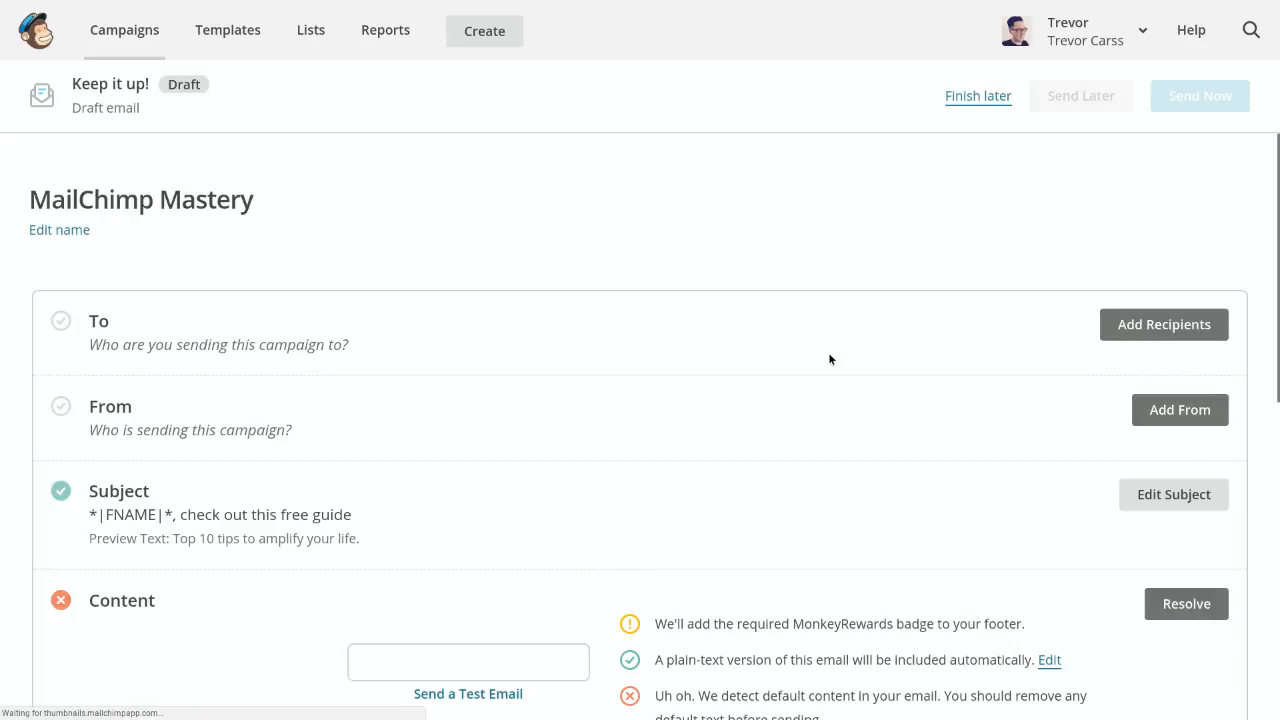
scroll(829, 359, "down", 3)
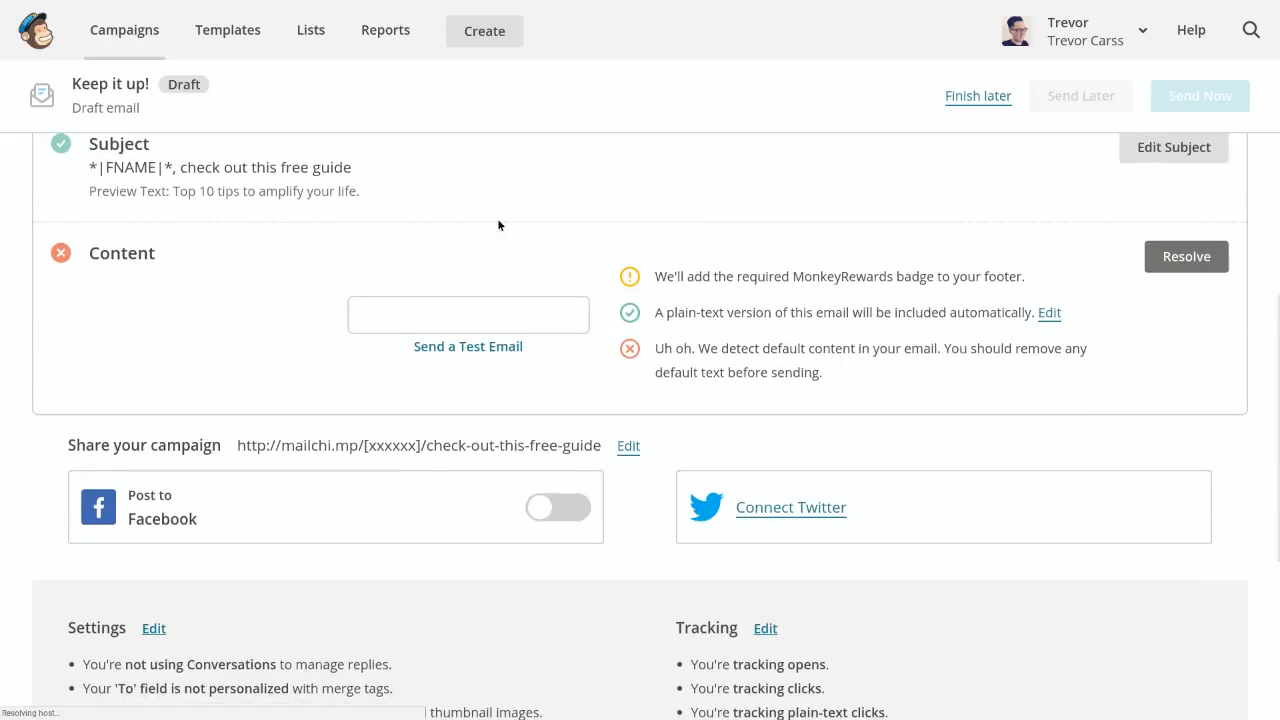
mouse_move(373, 317)
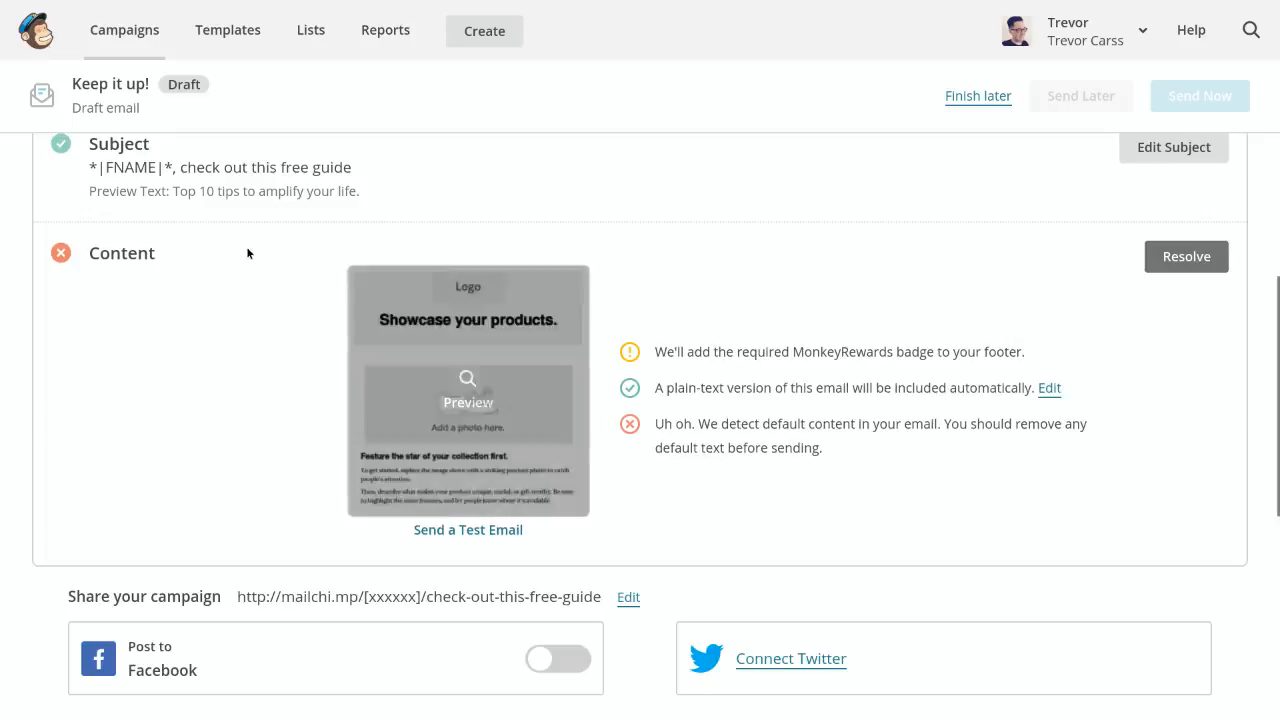